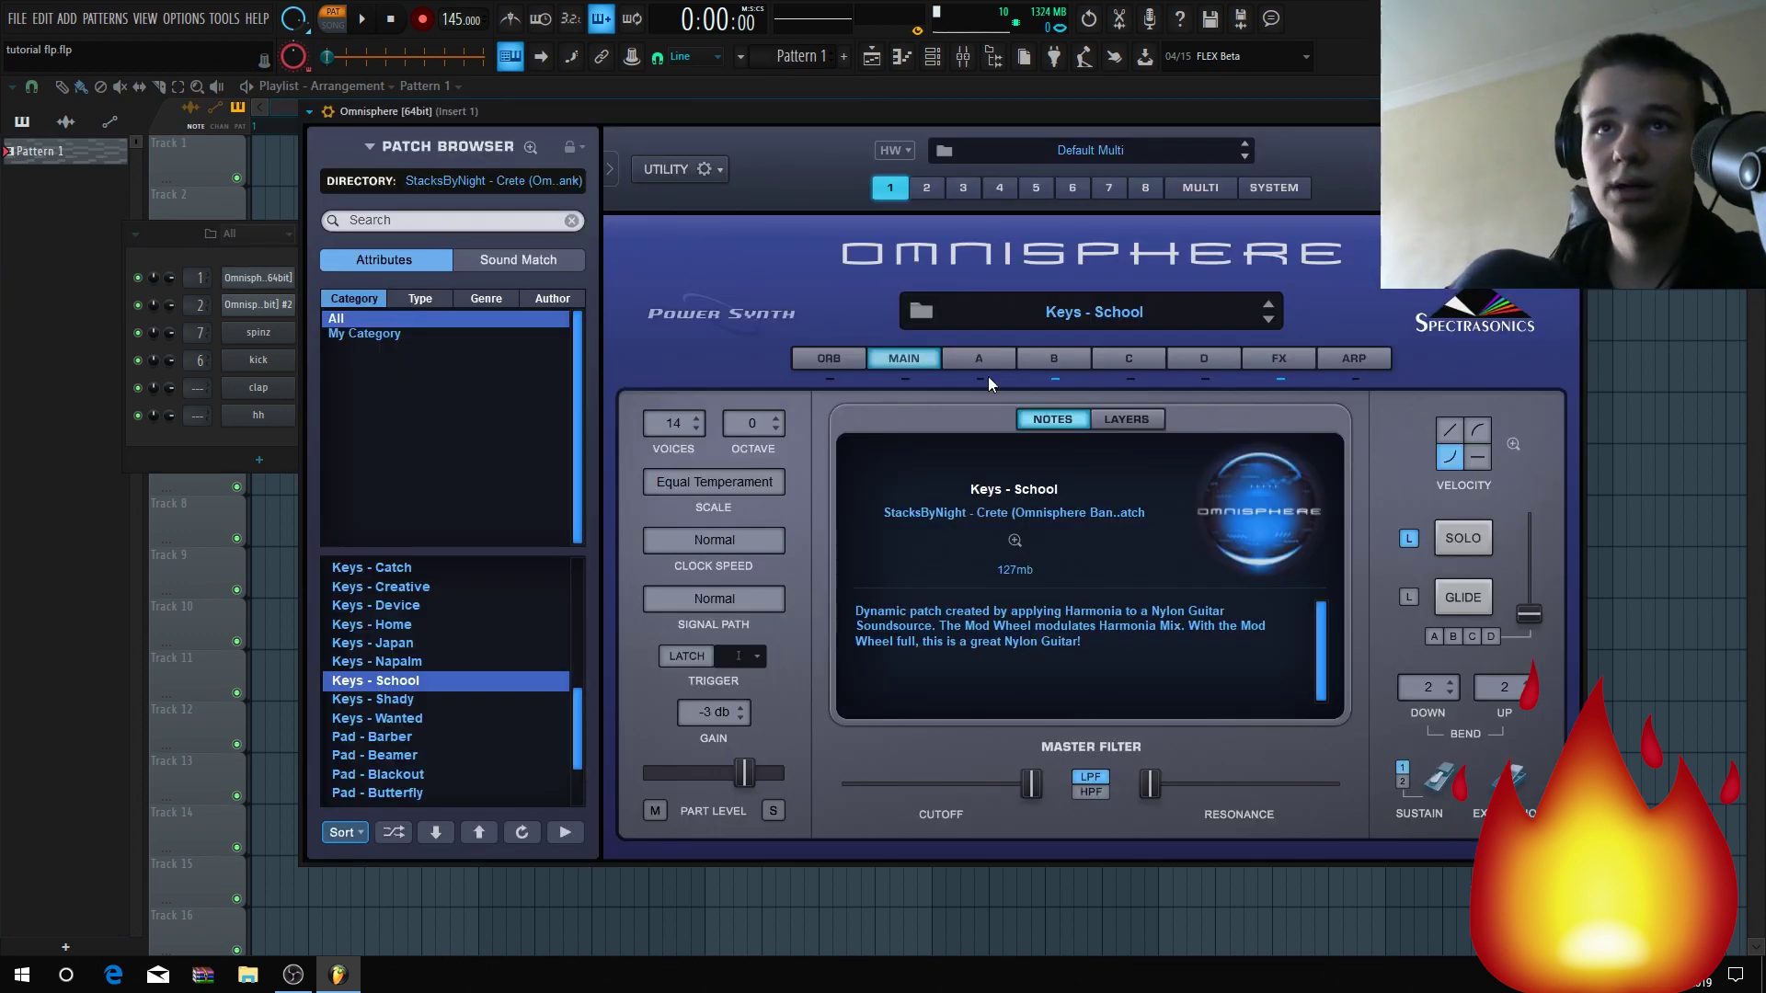
# Solo the first Omnisphere channel and briefly check its keys synth.
pyautogui.press('Escape')
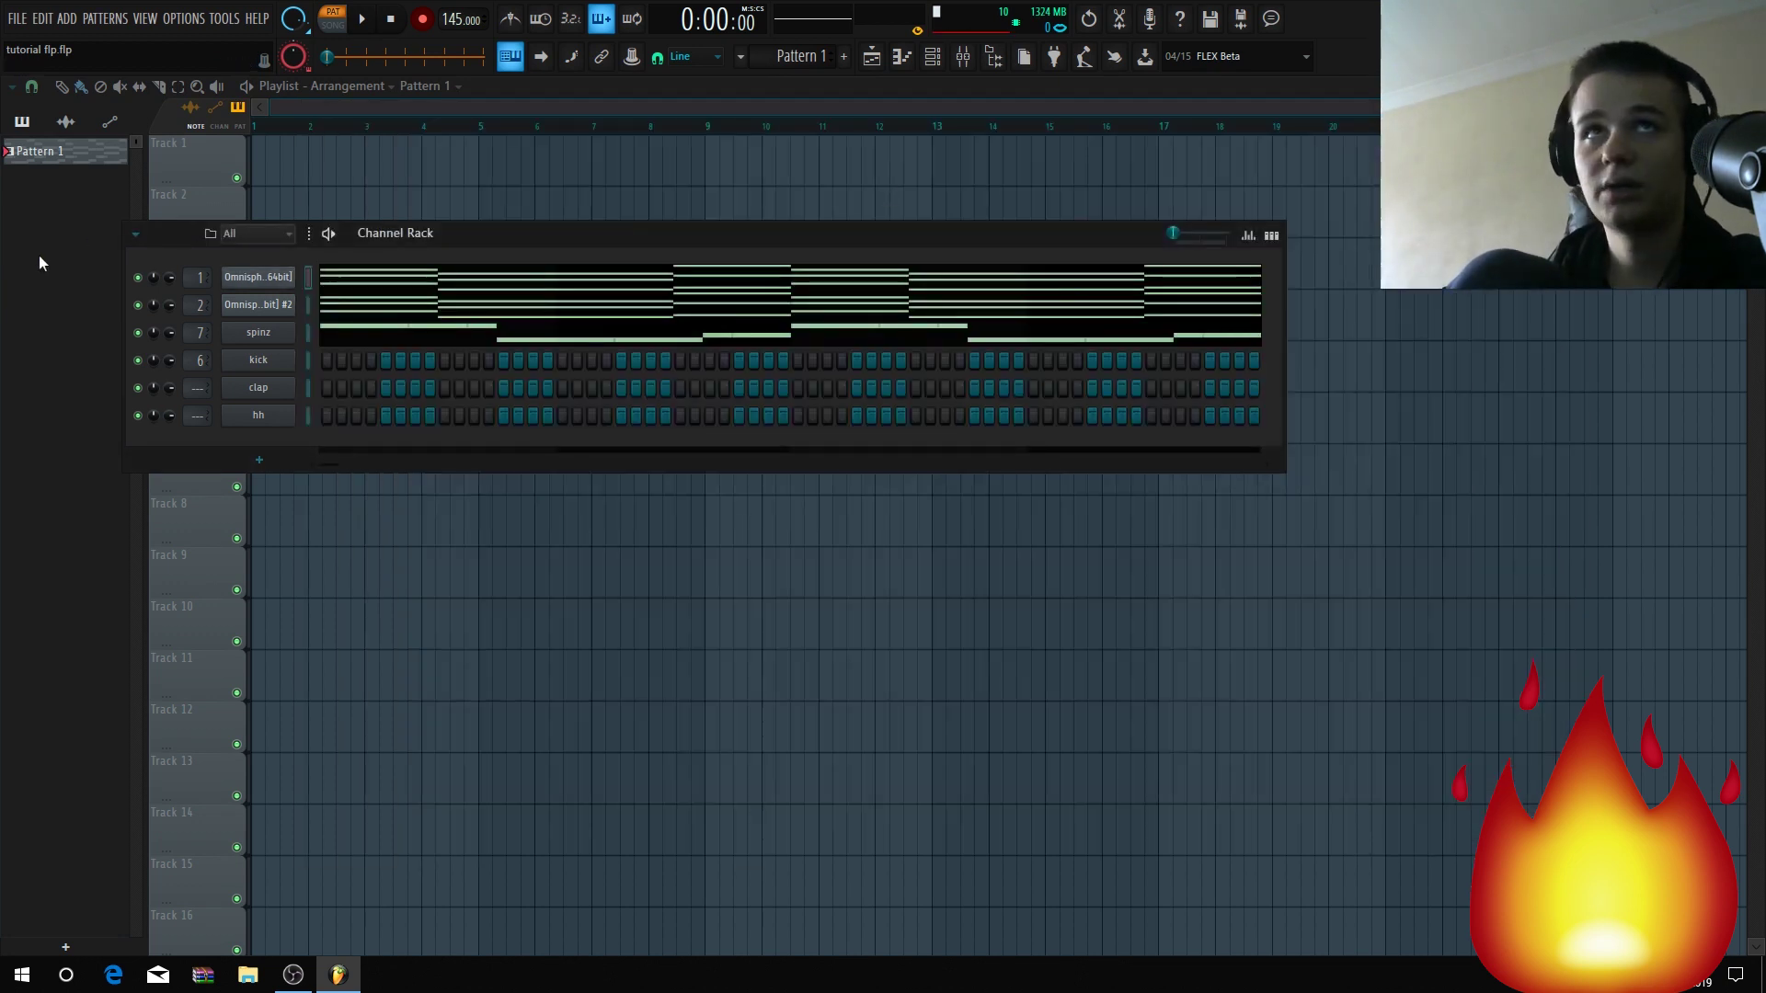
pyautogui.rightClick(137, 278)
pyautogui.click(259, 278)
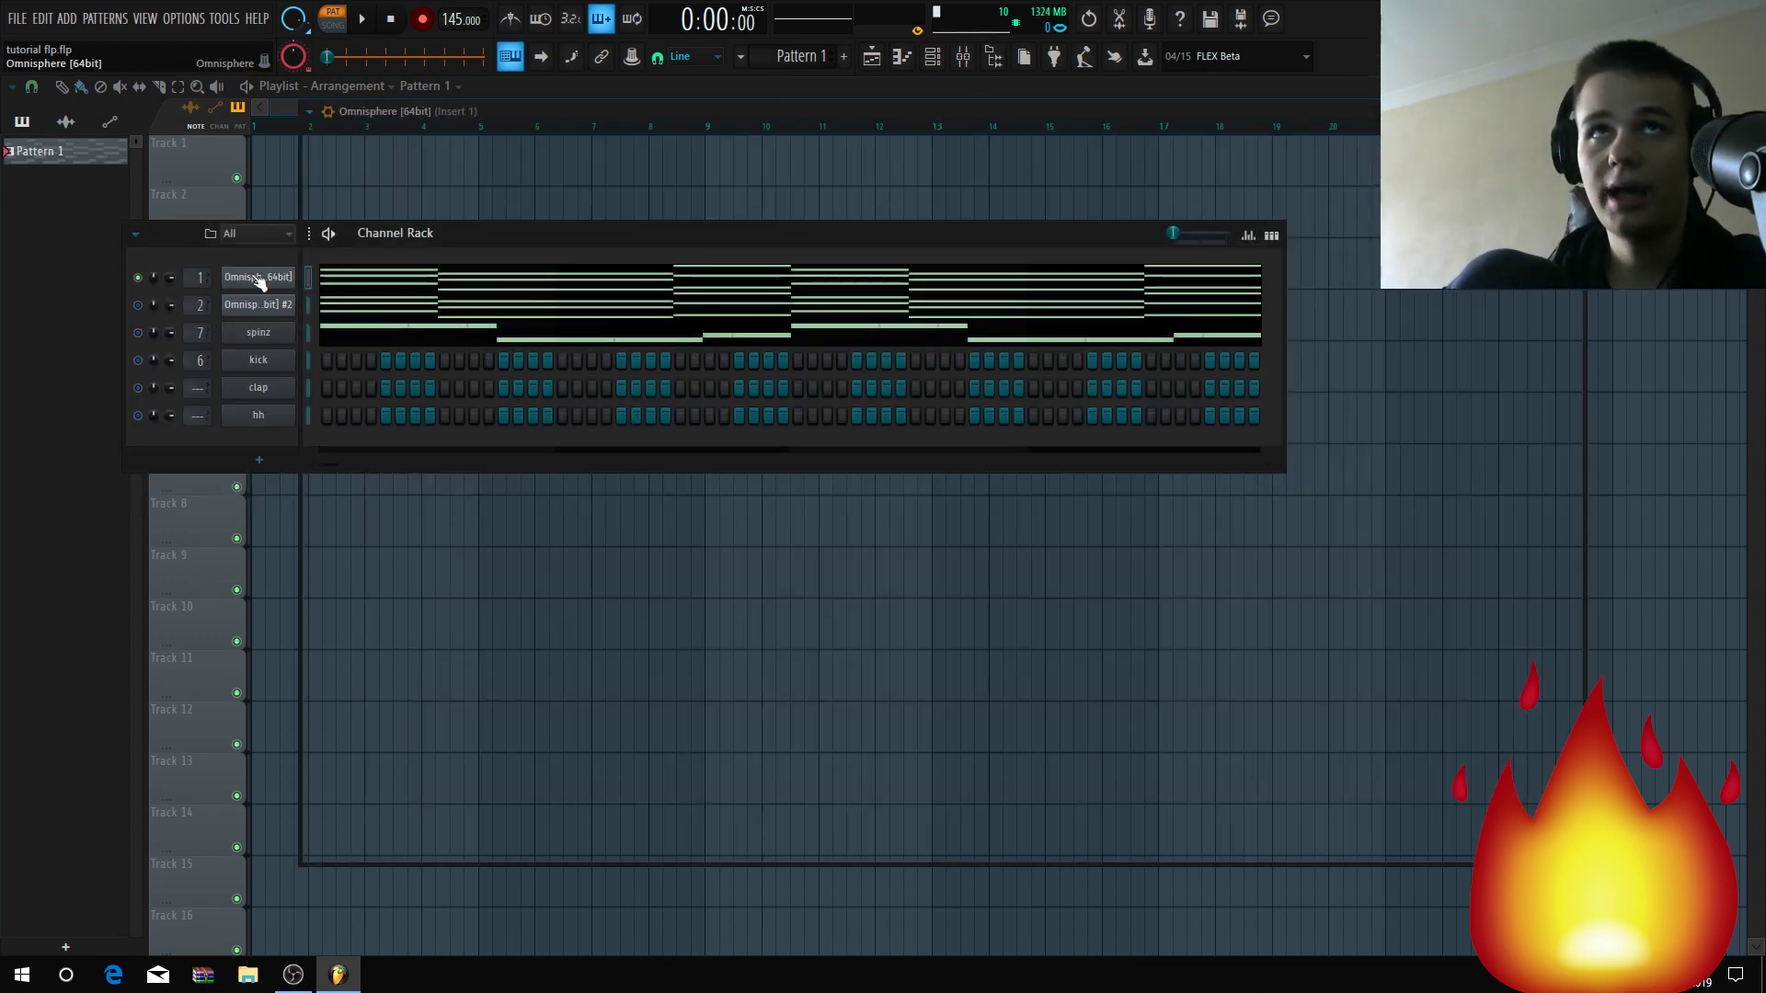
pyautogui.press('Escape')
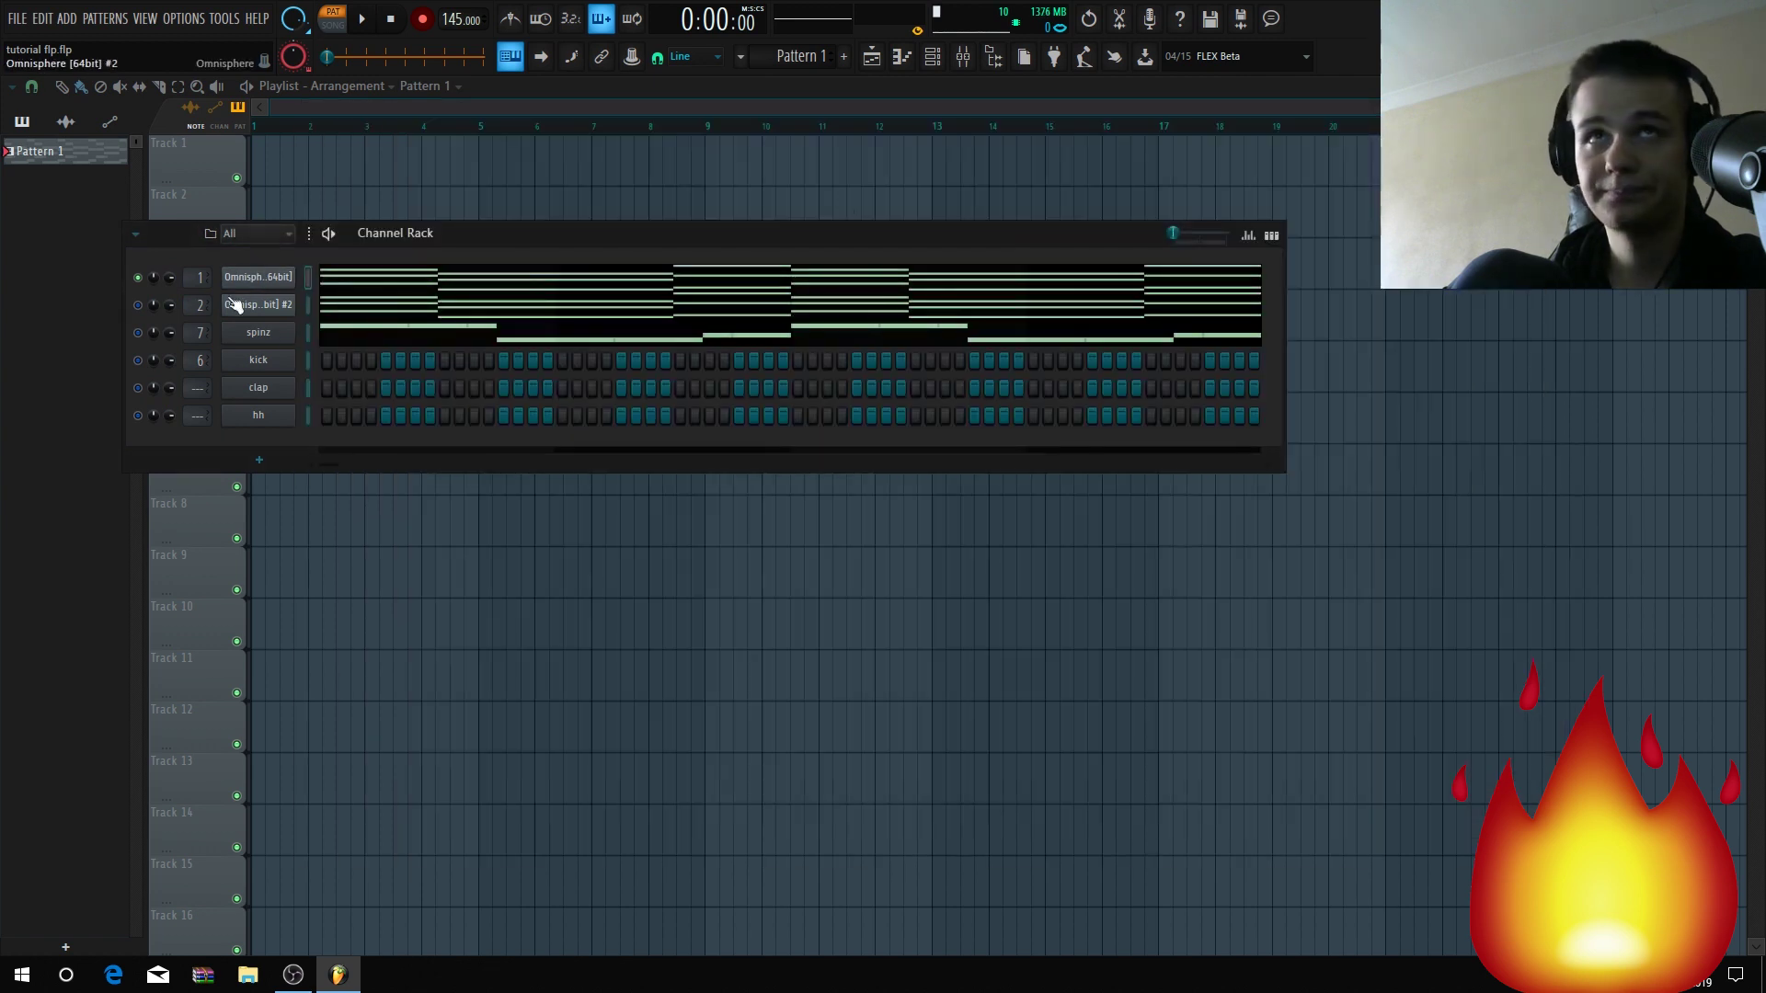
# Play channel 1's chord notes from the piano roll, then bring up the mixer.
pyautogui.rightClick(296, 269)
pyautogui.click(315, 276)
pyautogui.scroll(-3, 387, 288)
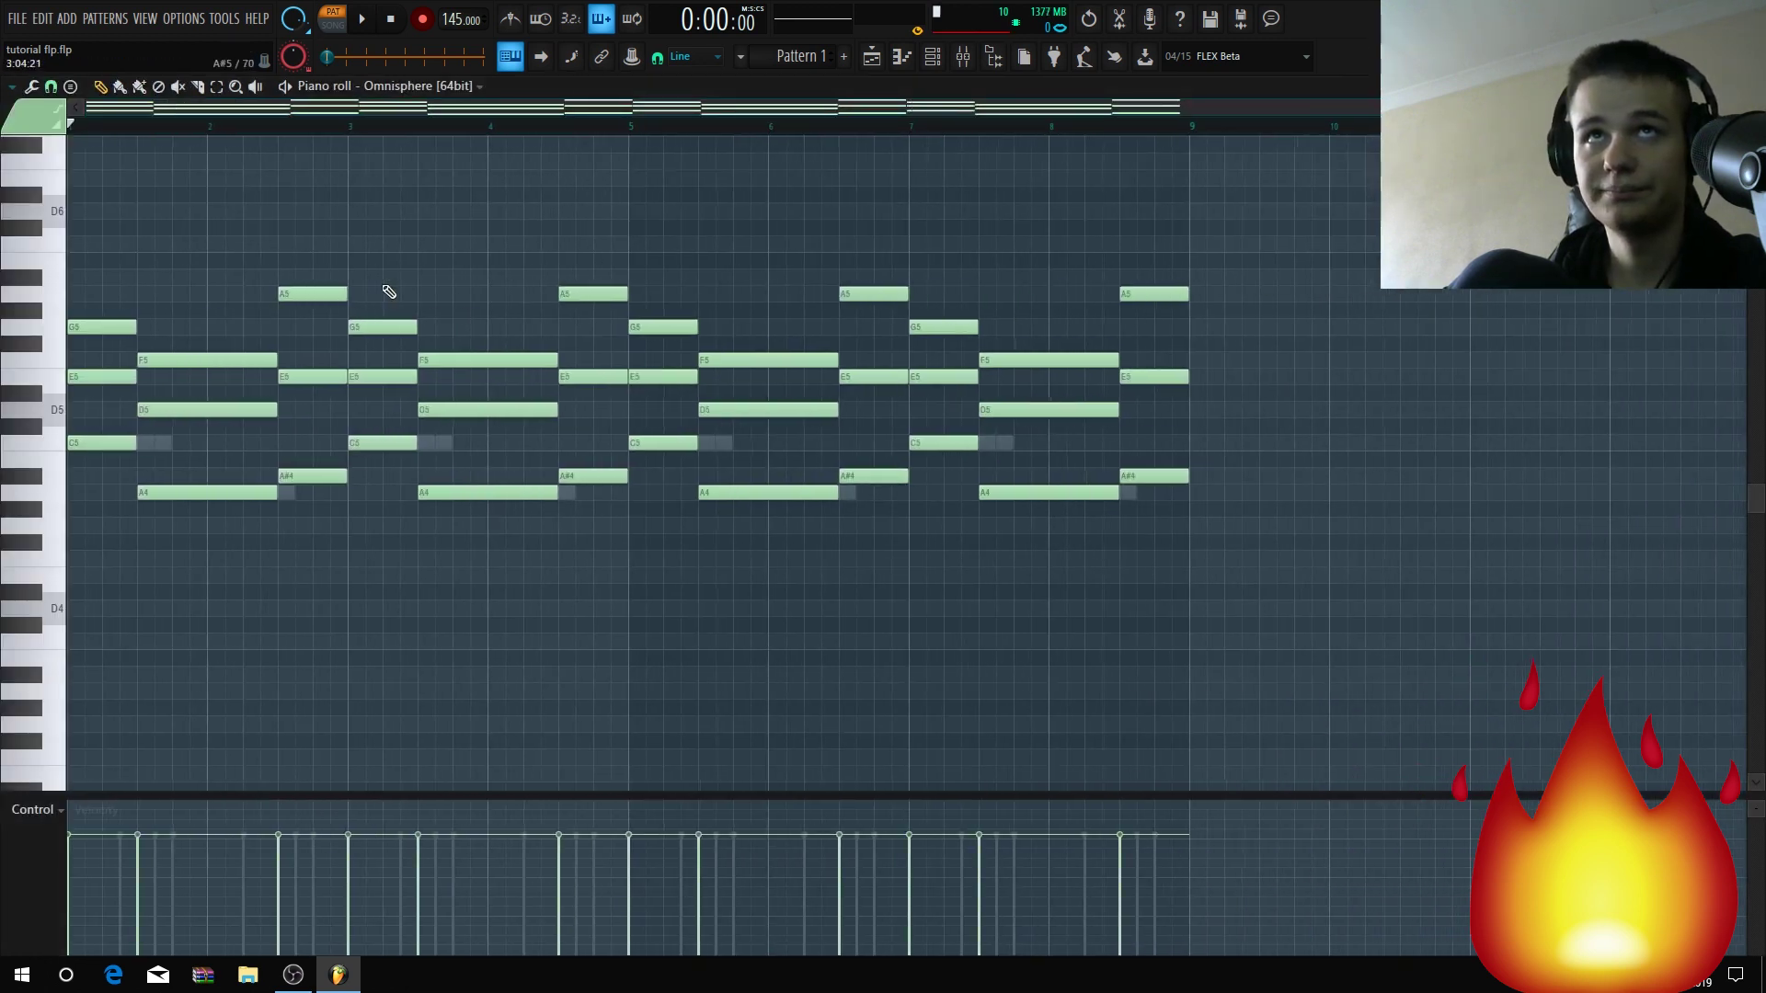
pyautogui.scroll(3, 398, 288)
pyautogui.press('space')
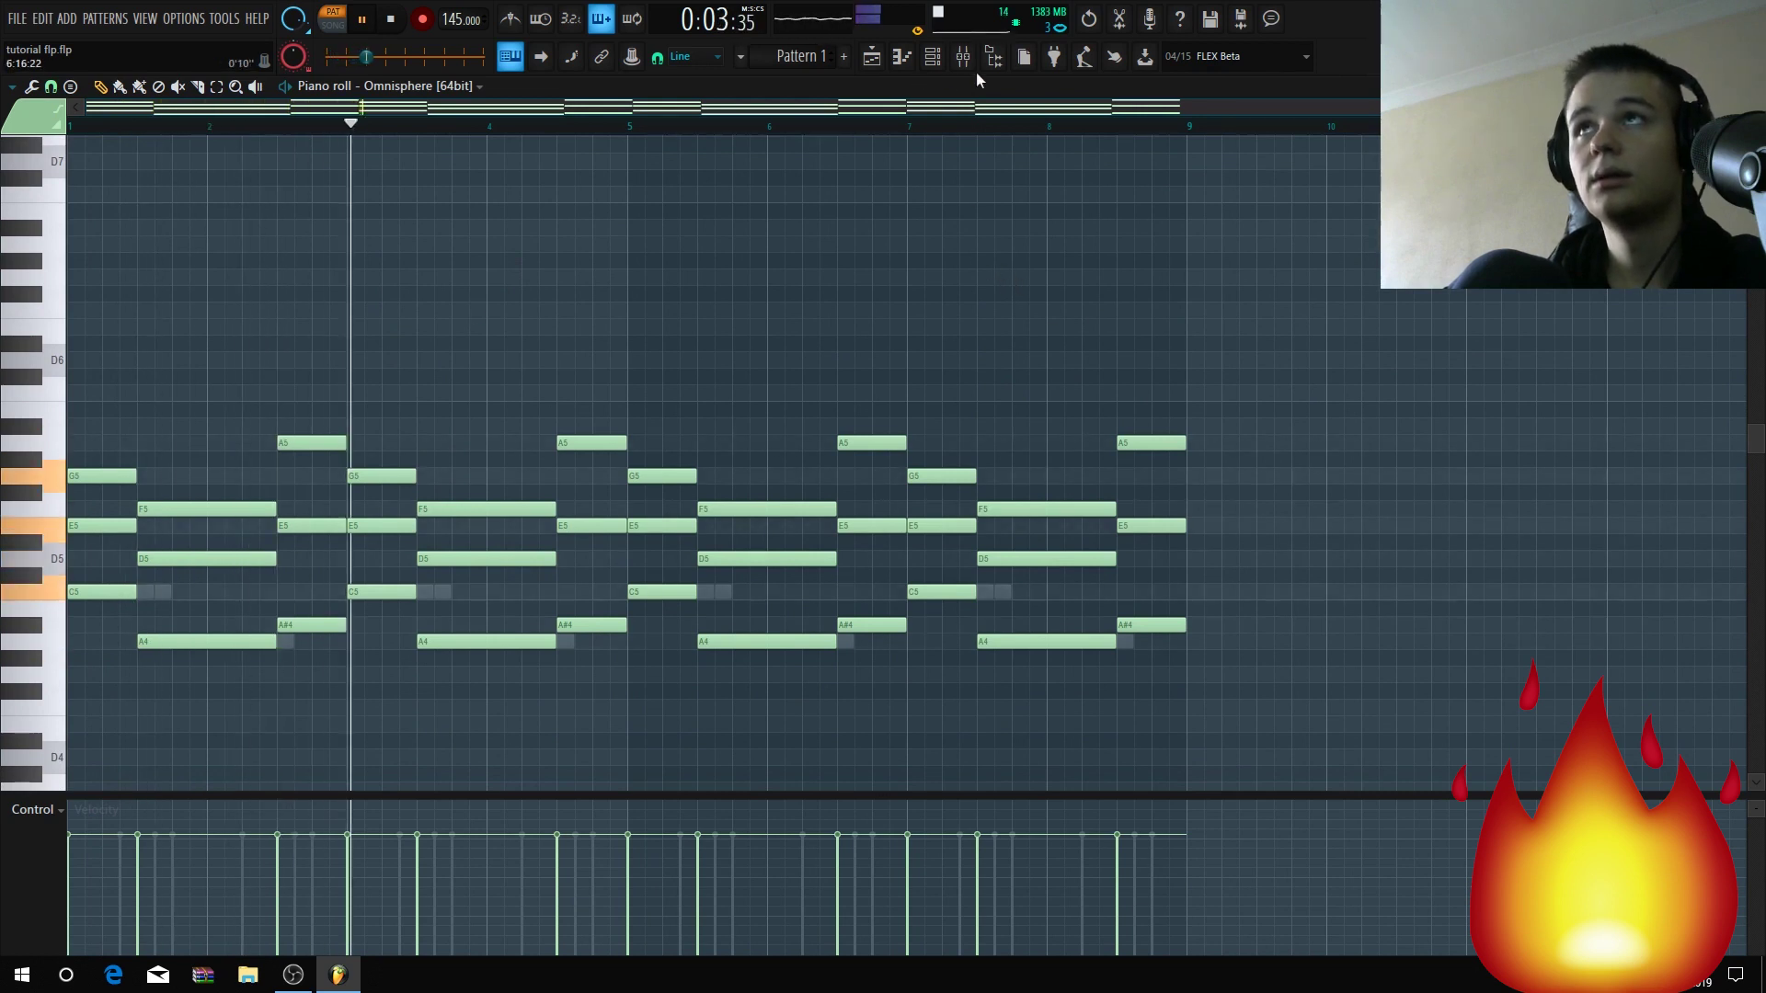
pyautogui.press('space')
pyautogui.click(932, 56)
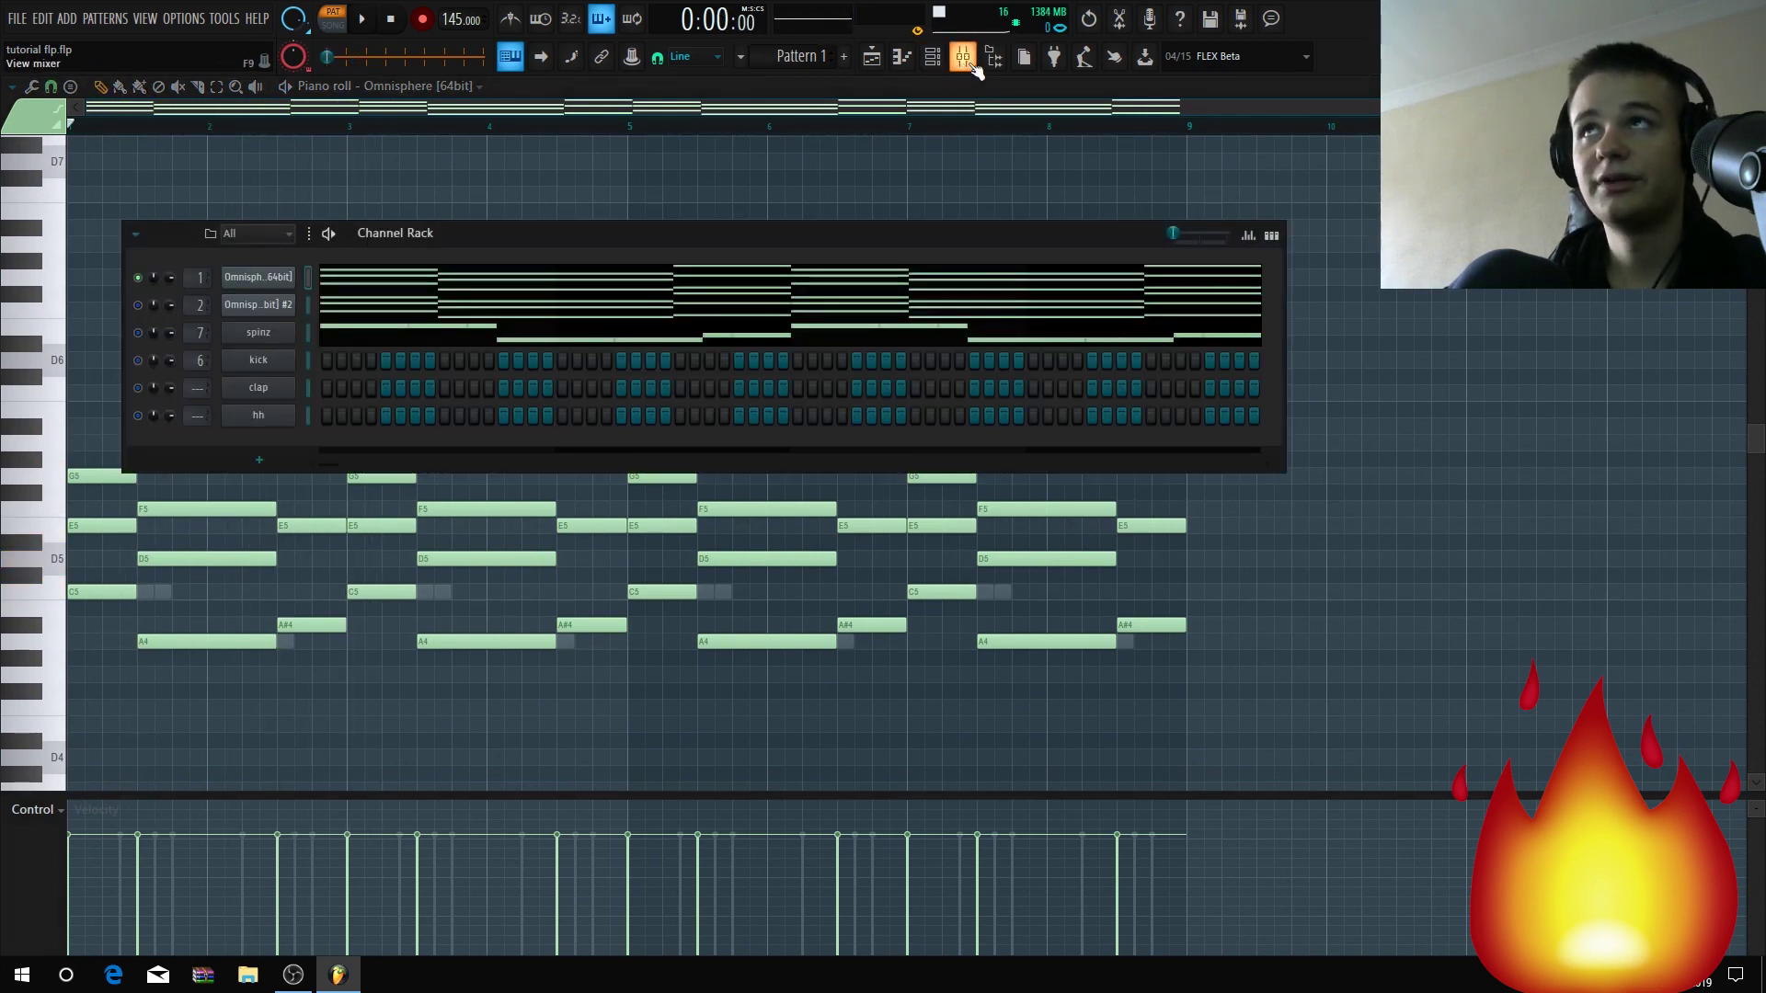
pyautogui.click(966, 59)
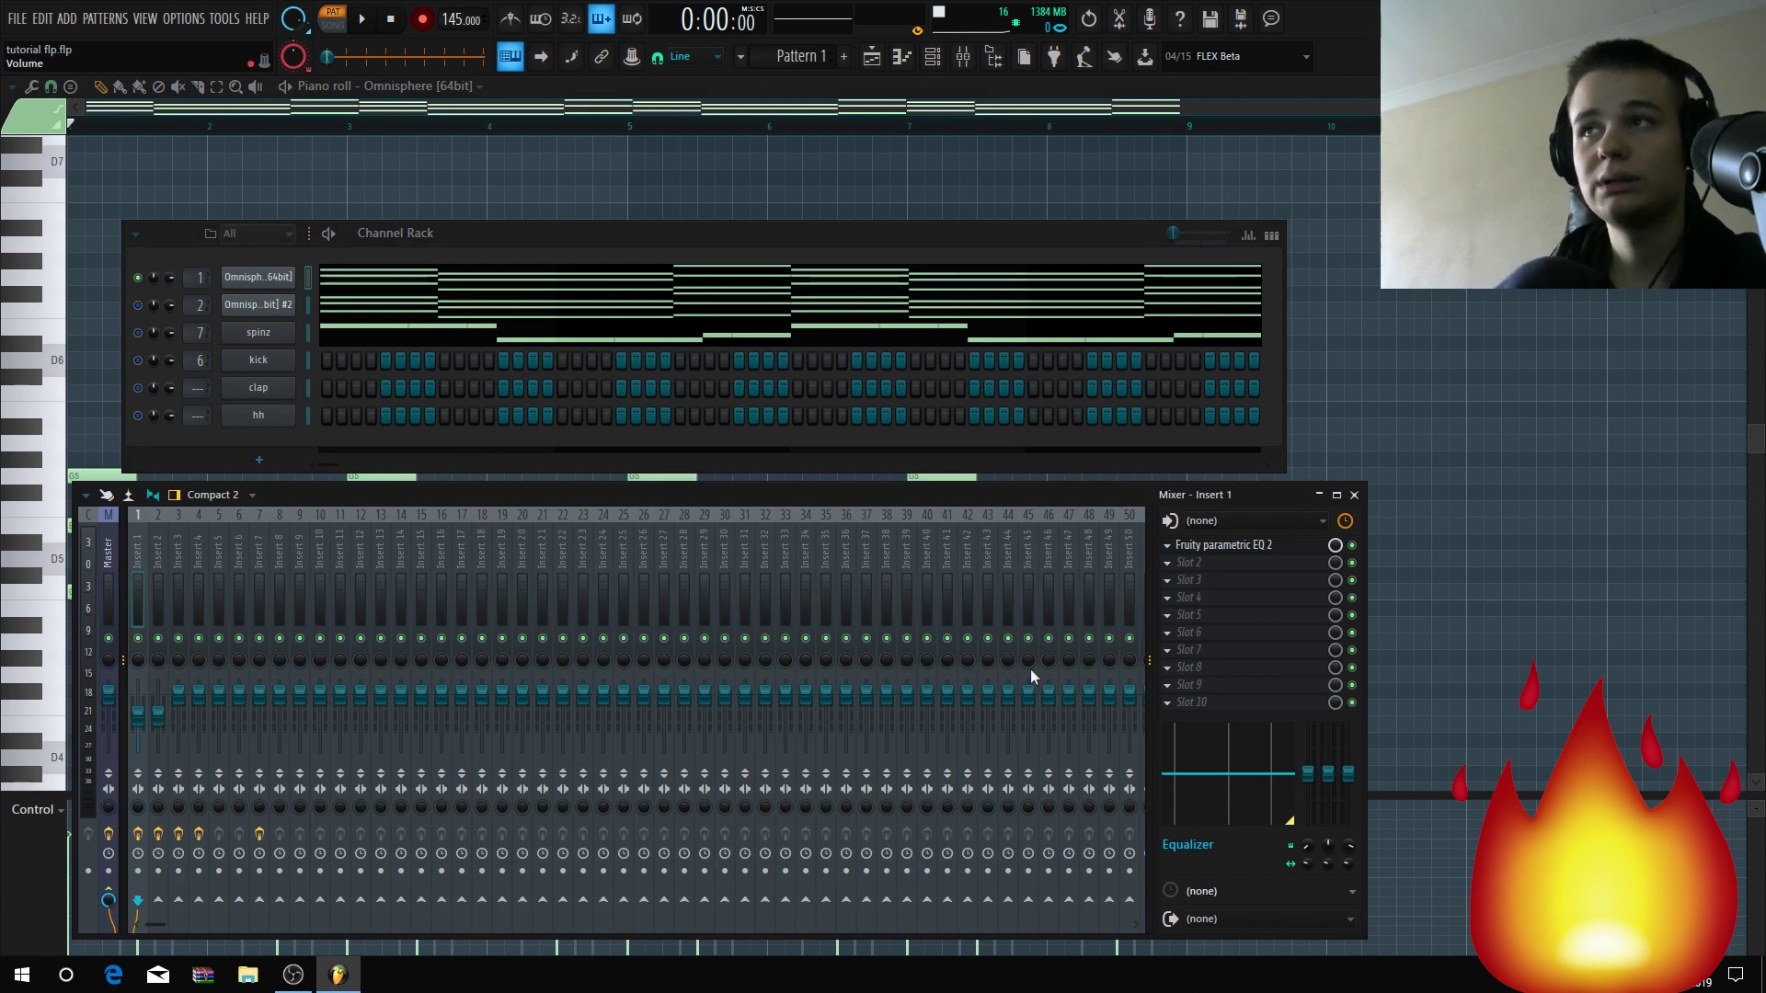
# Drag Insert 1's parametric EQ high-pass cutoff from 20 Hz through 58 Hz to about 80 Hz.
pyautogui.click(1228, 546)
pyautogui.press('space')
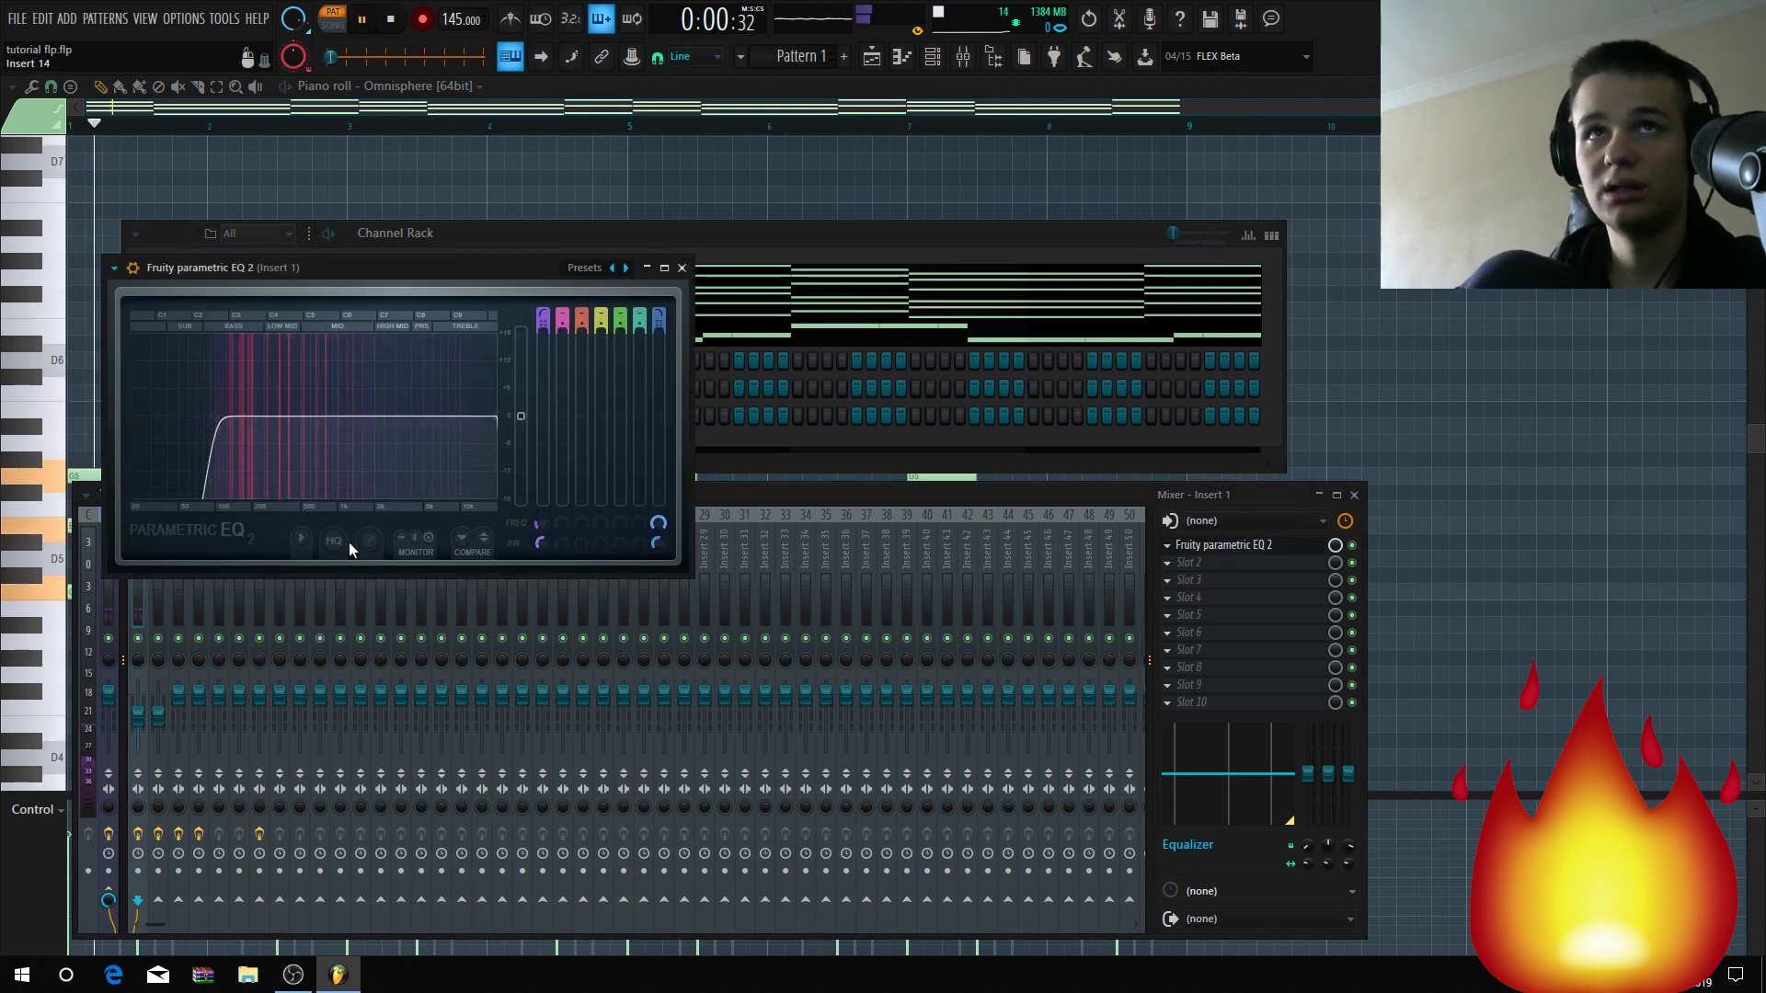
pyautogui.moveTo(221, 418); pyautogui.dragTo(134, 419)
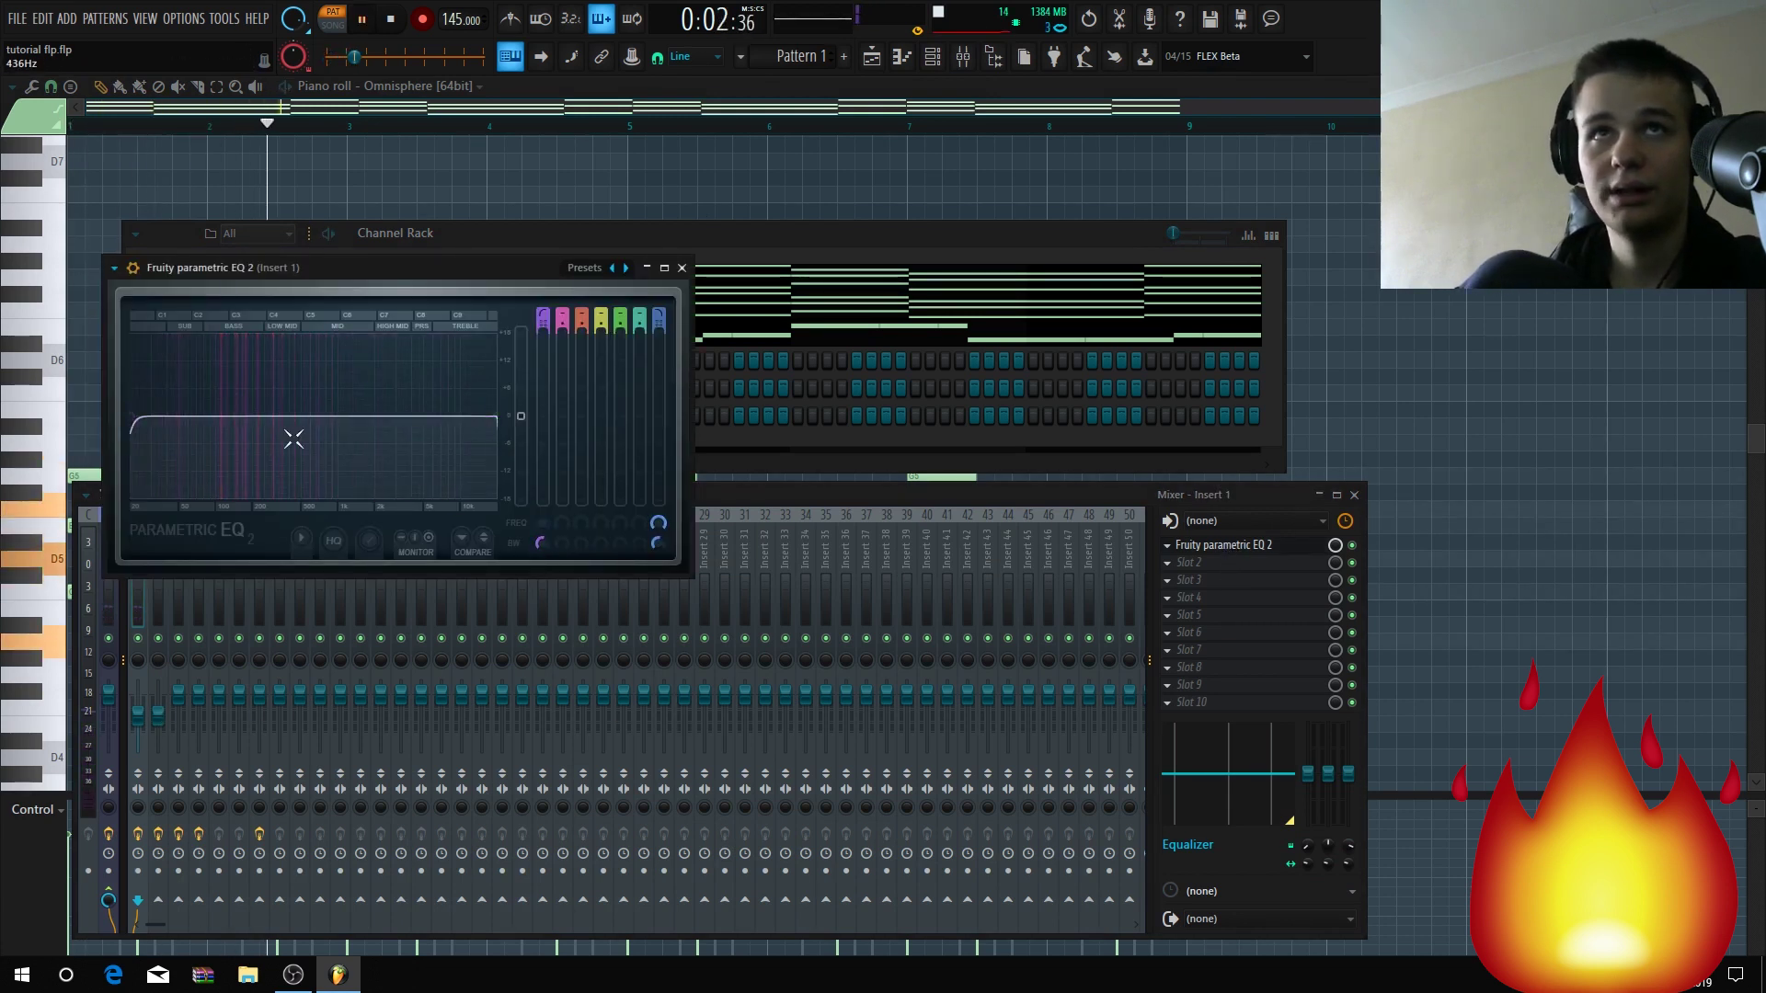
pyautogui.press('space')
pyautogui.moveTo(134, 419); pyautogui.dragTo(213, 416)
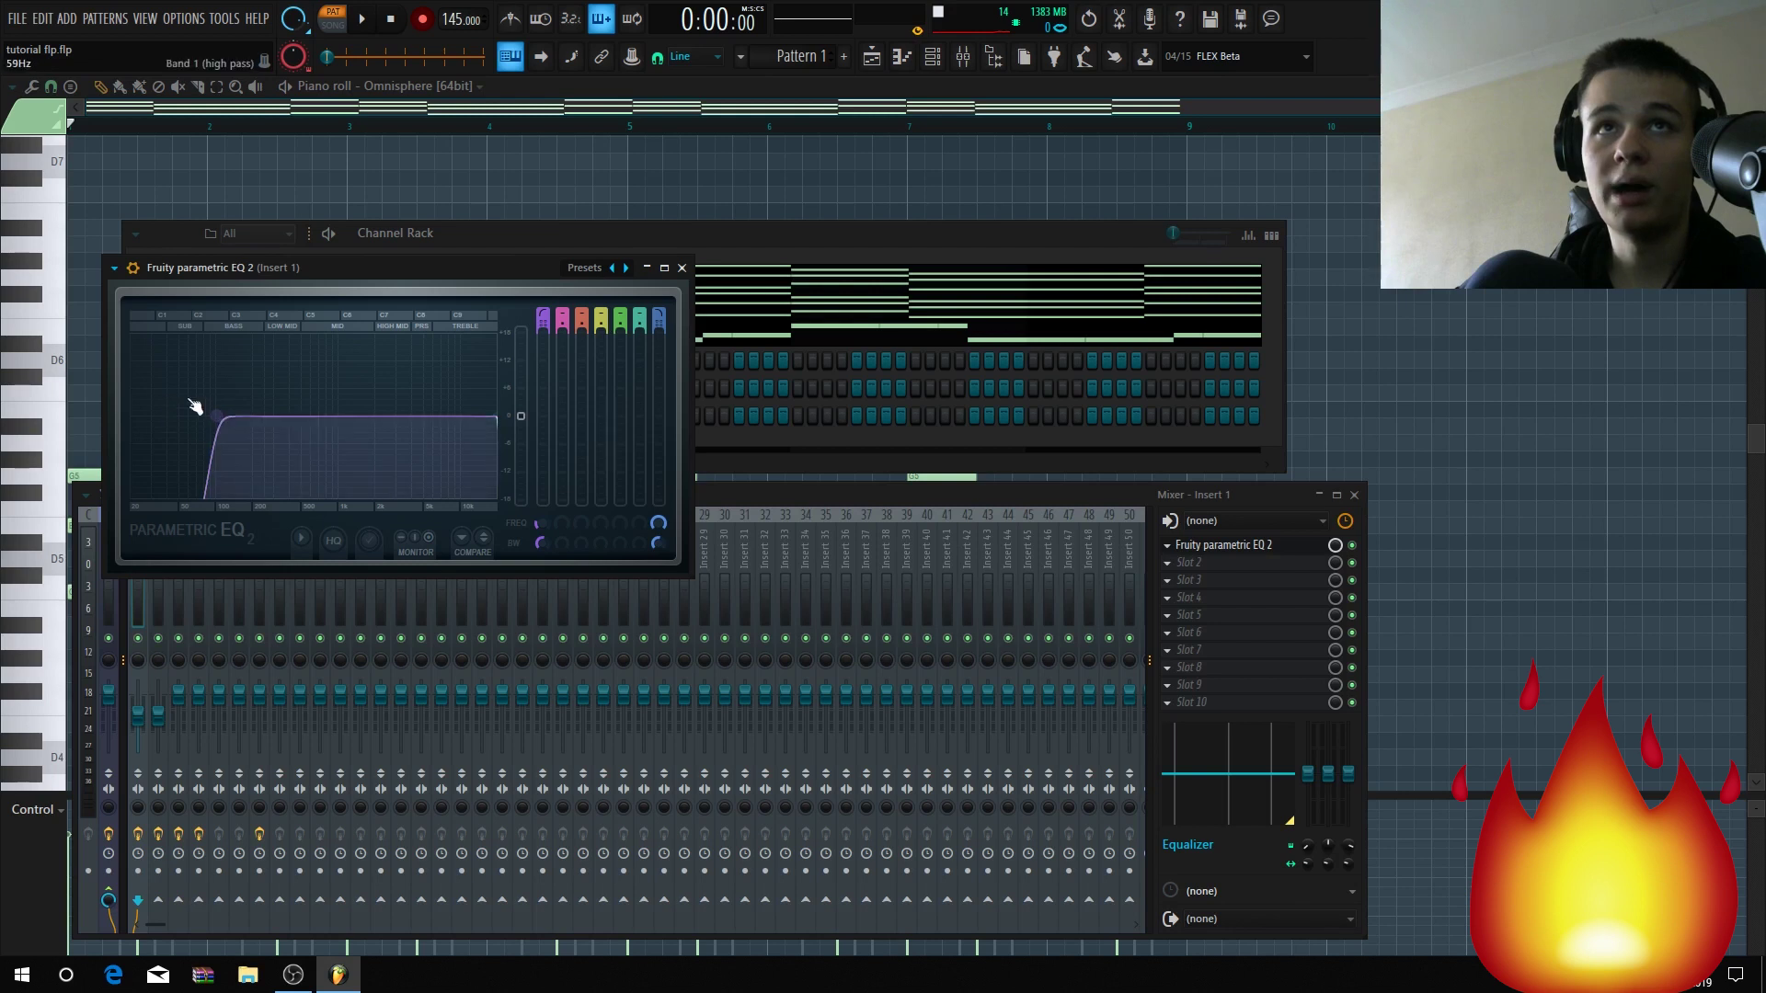
pyautogui.moveTo(194, 405); pyautogui.dragTo(211, 416)
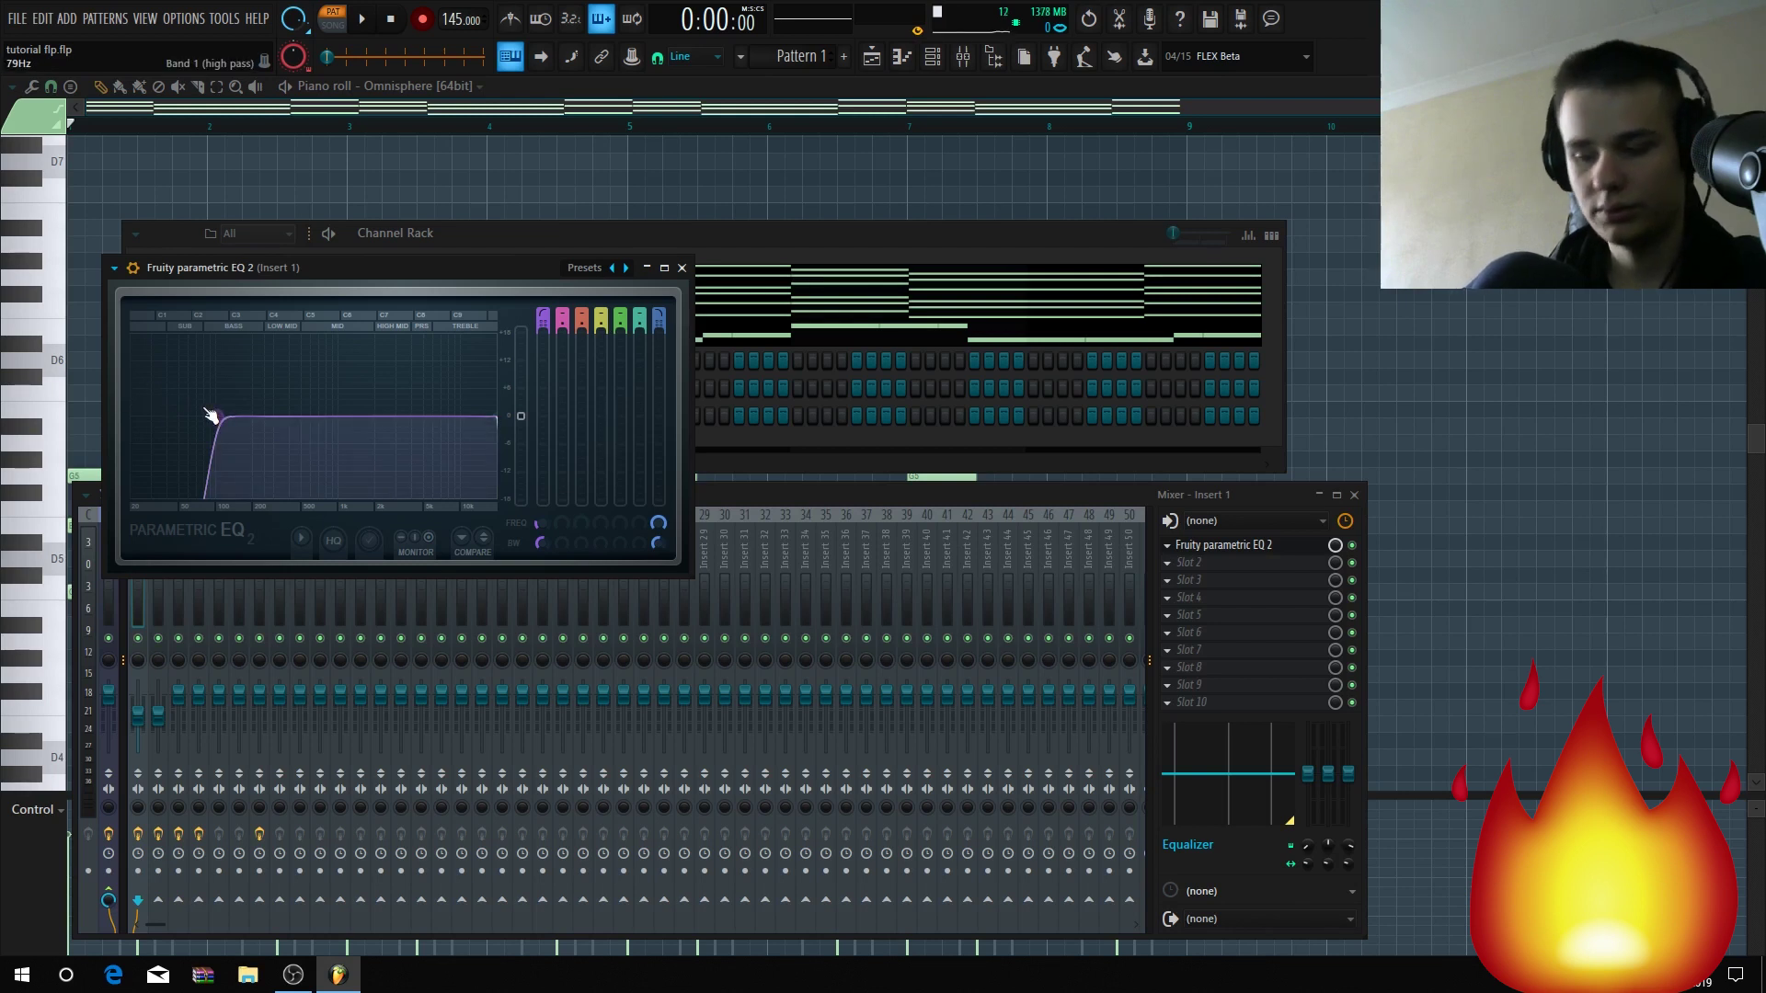
# Play the beat twice through the 80 Hz low-cut, then close the EQ.
pyautogui.press('space')
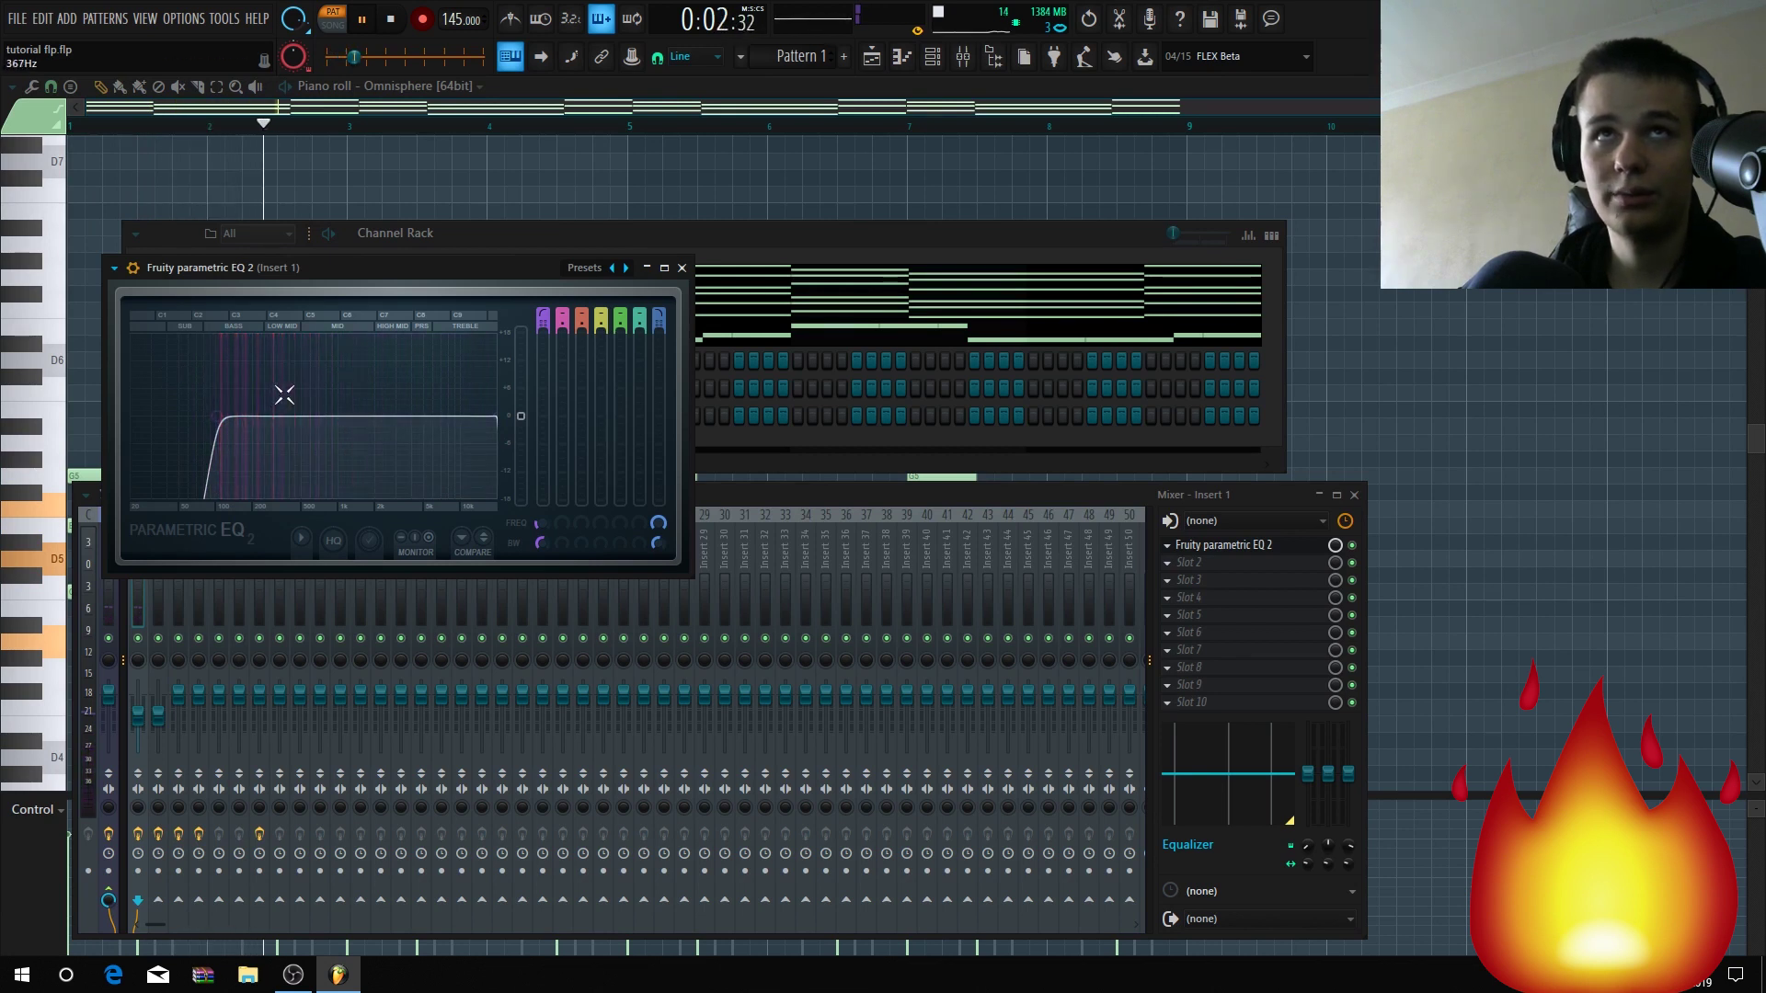
pyautogui.press('space')
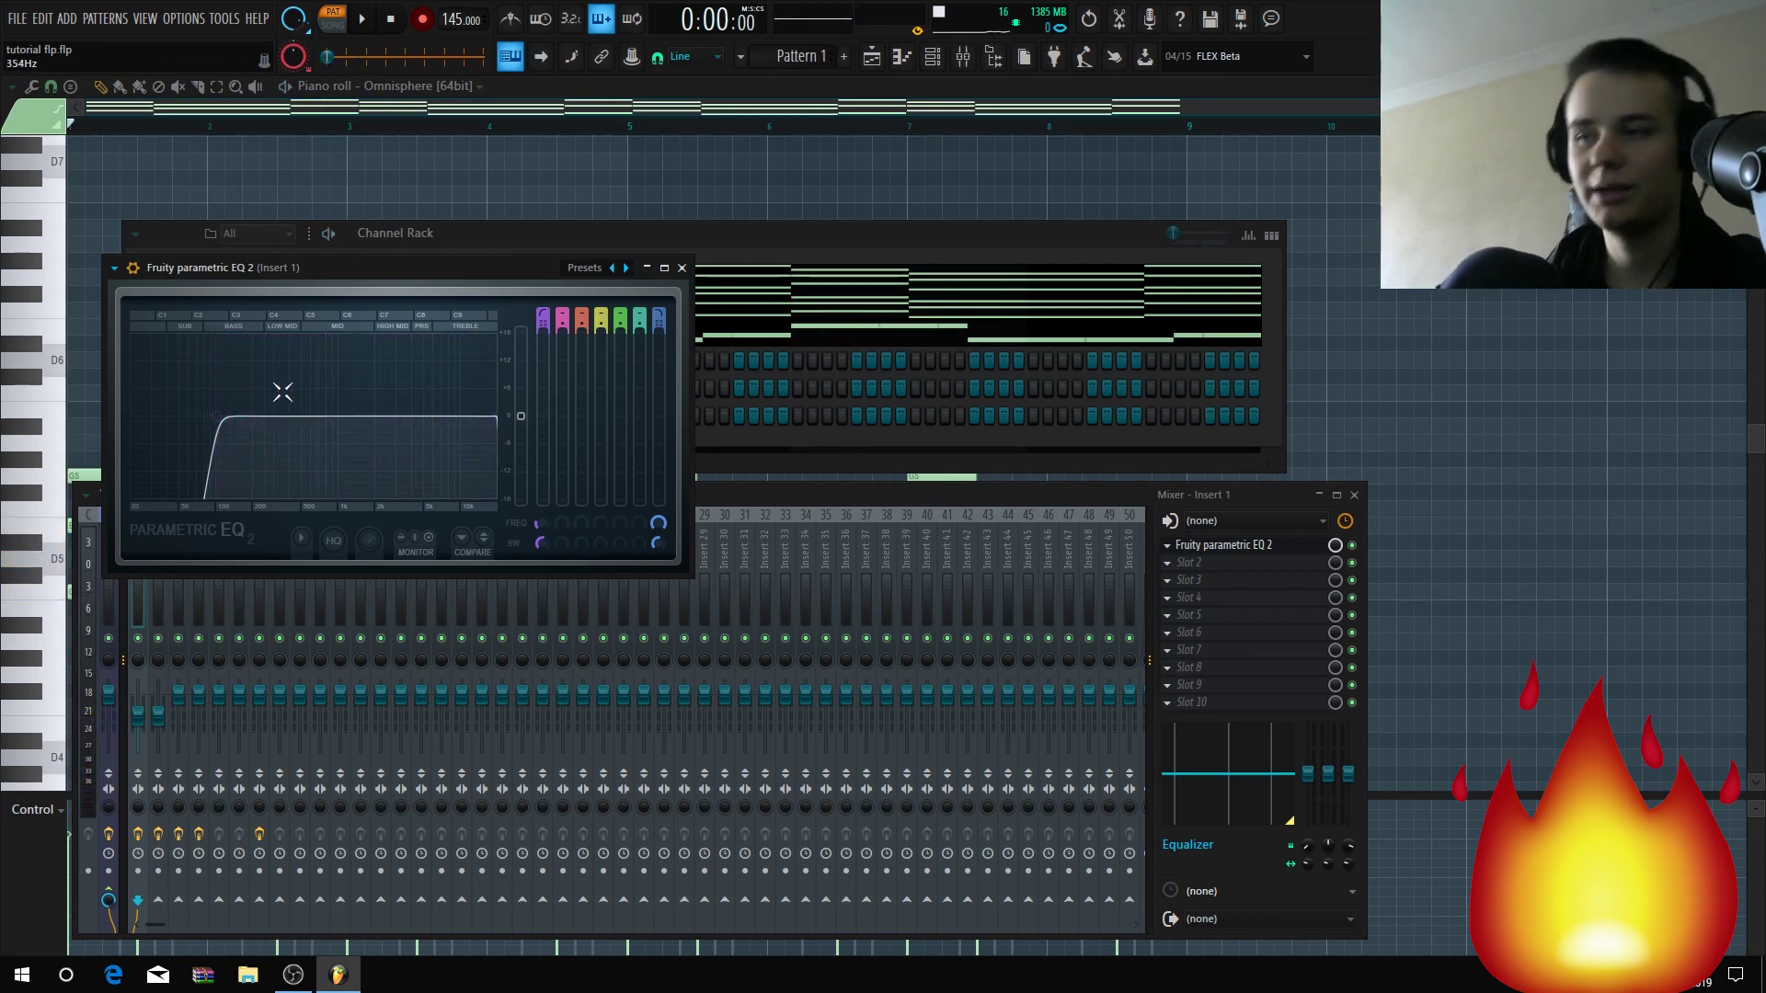
pyautogui.press('space')
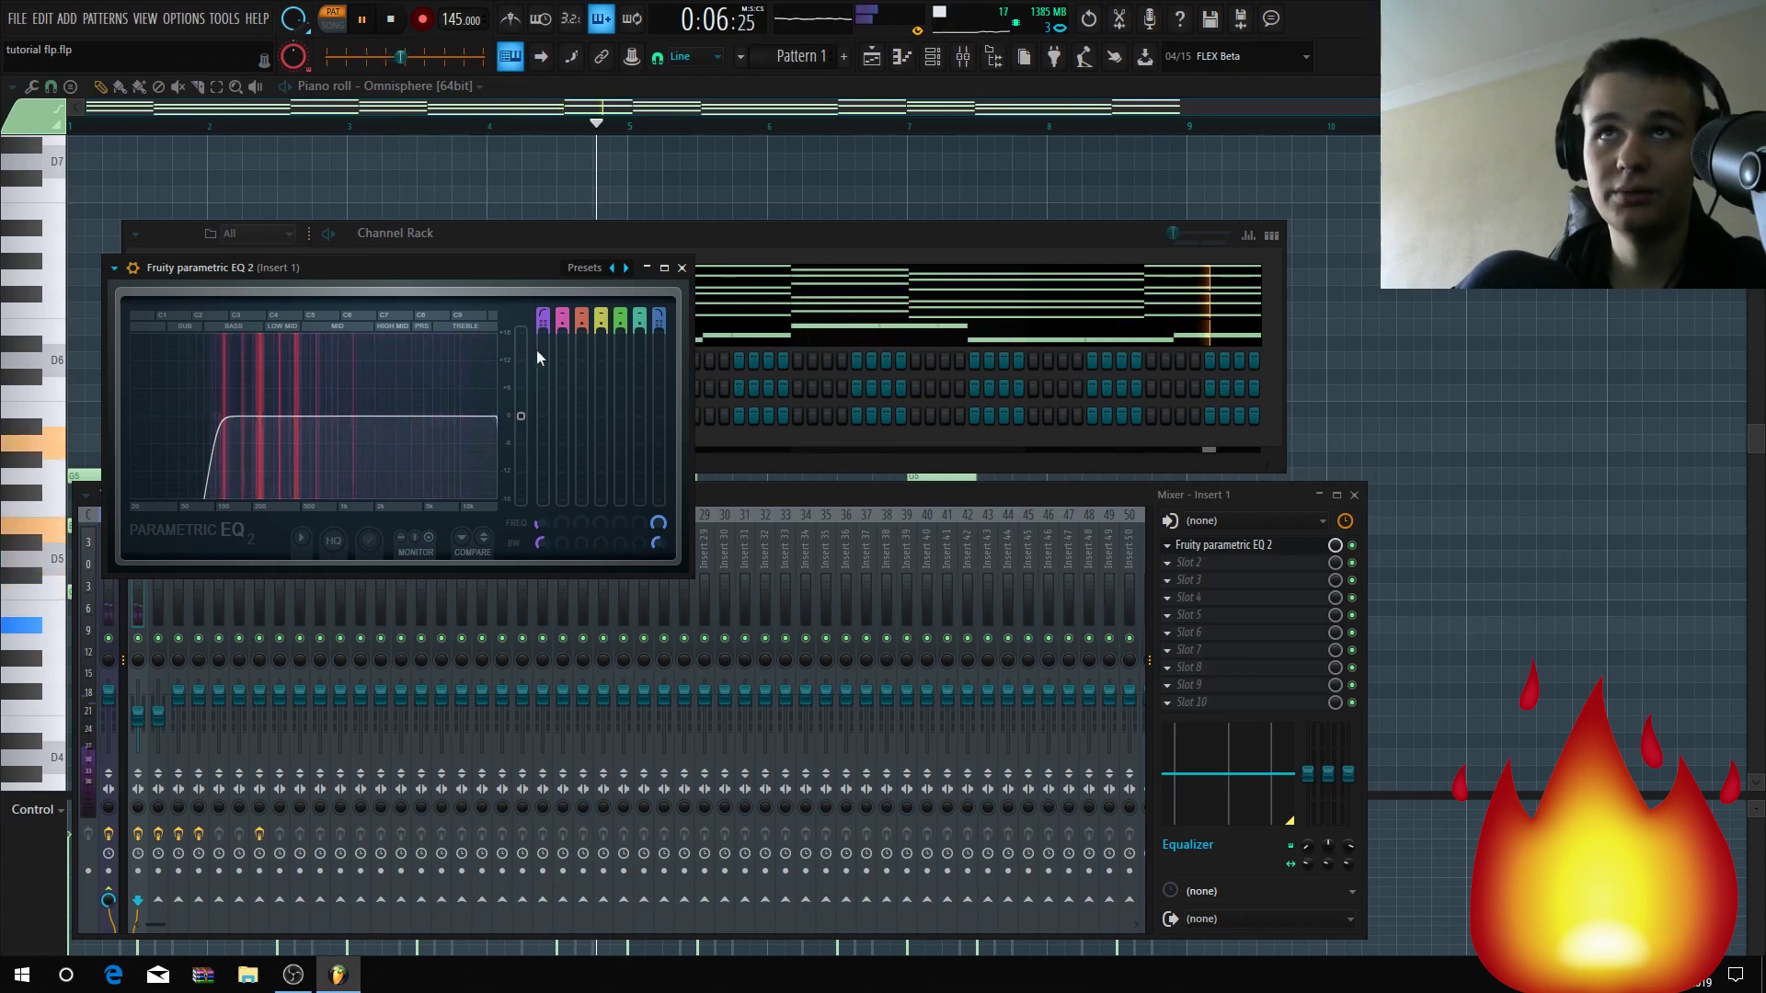
pyautogui.press('space')
pyautogui.click(682, 268)
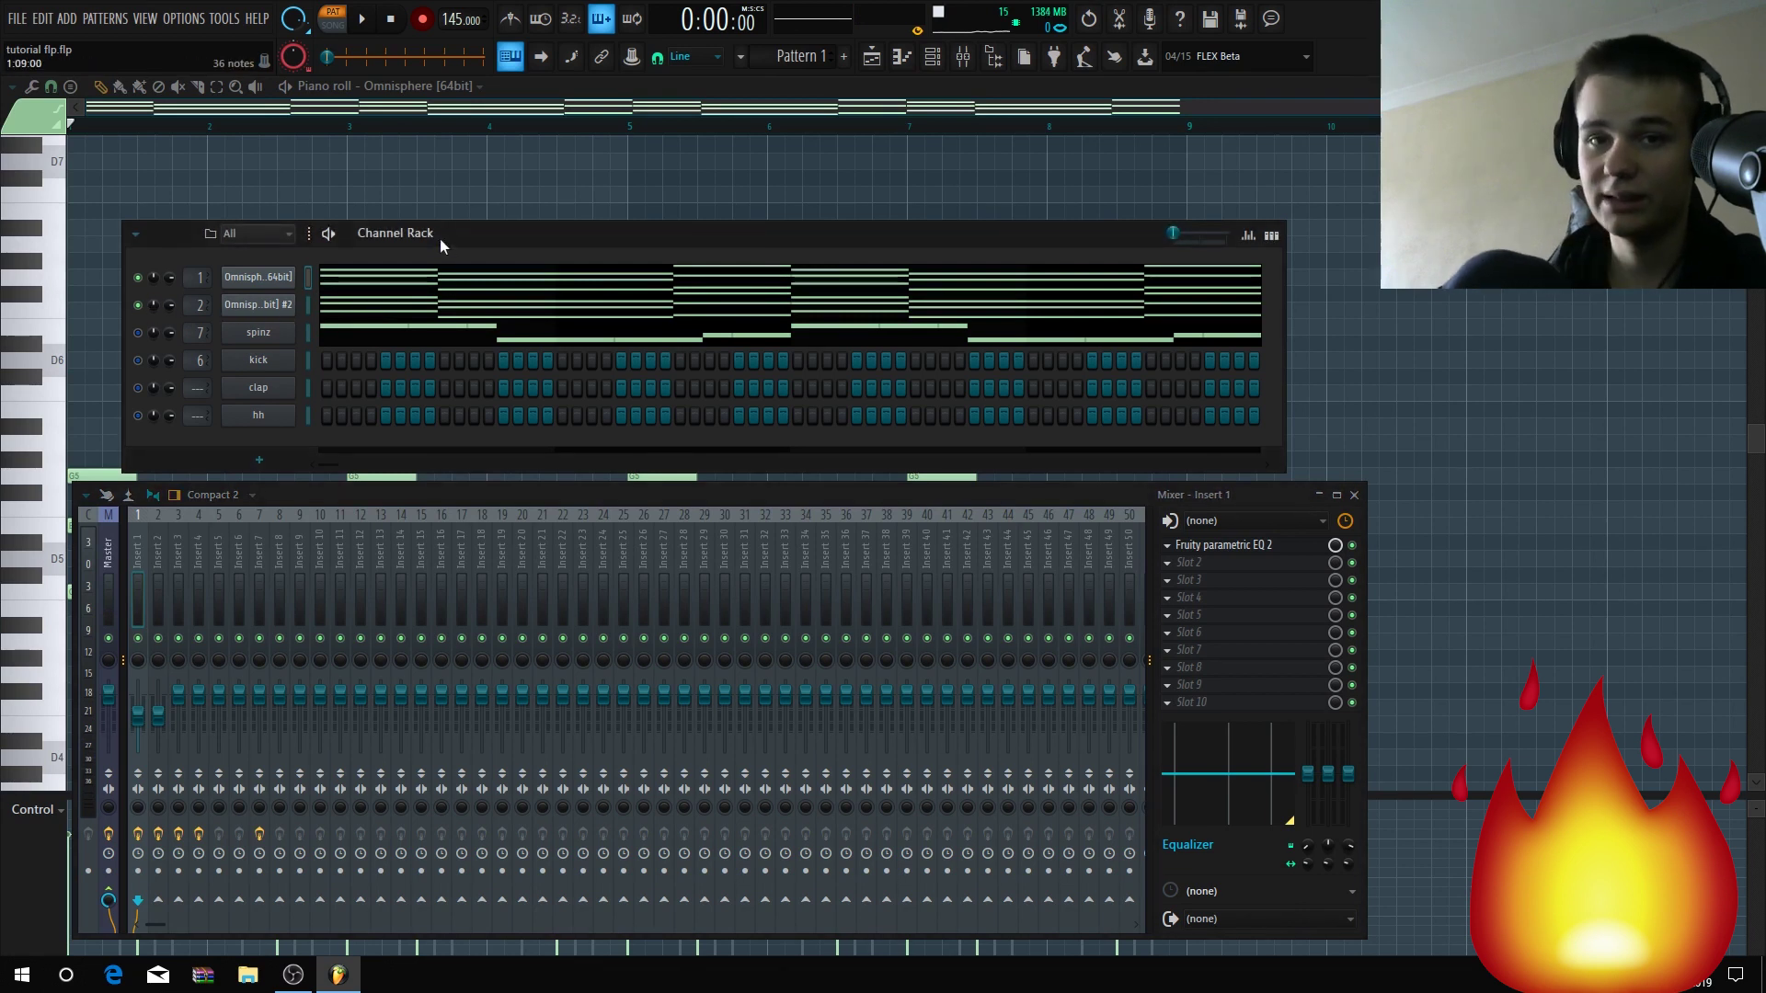
# Check Omnisphere #2's Bells - Repeat patch, start playback, and bring up channel 2's options.
pyautogui.click(286, 305)
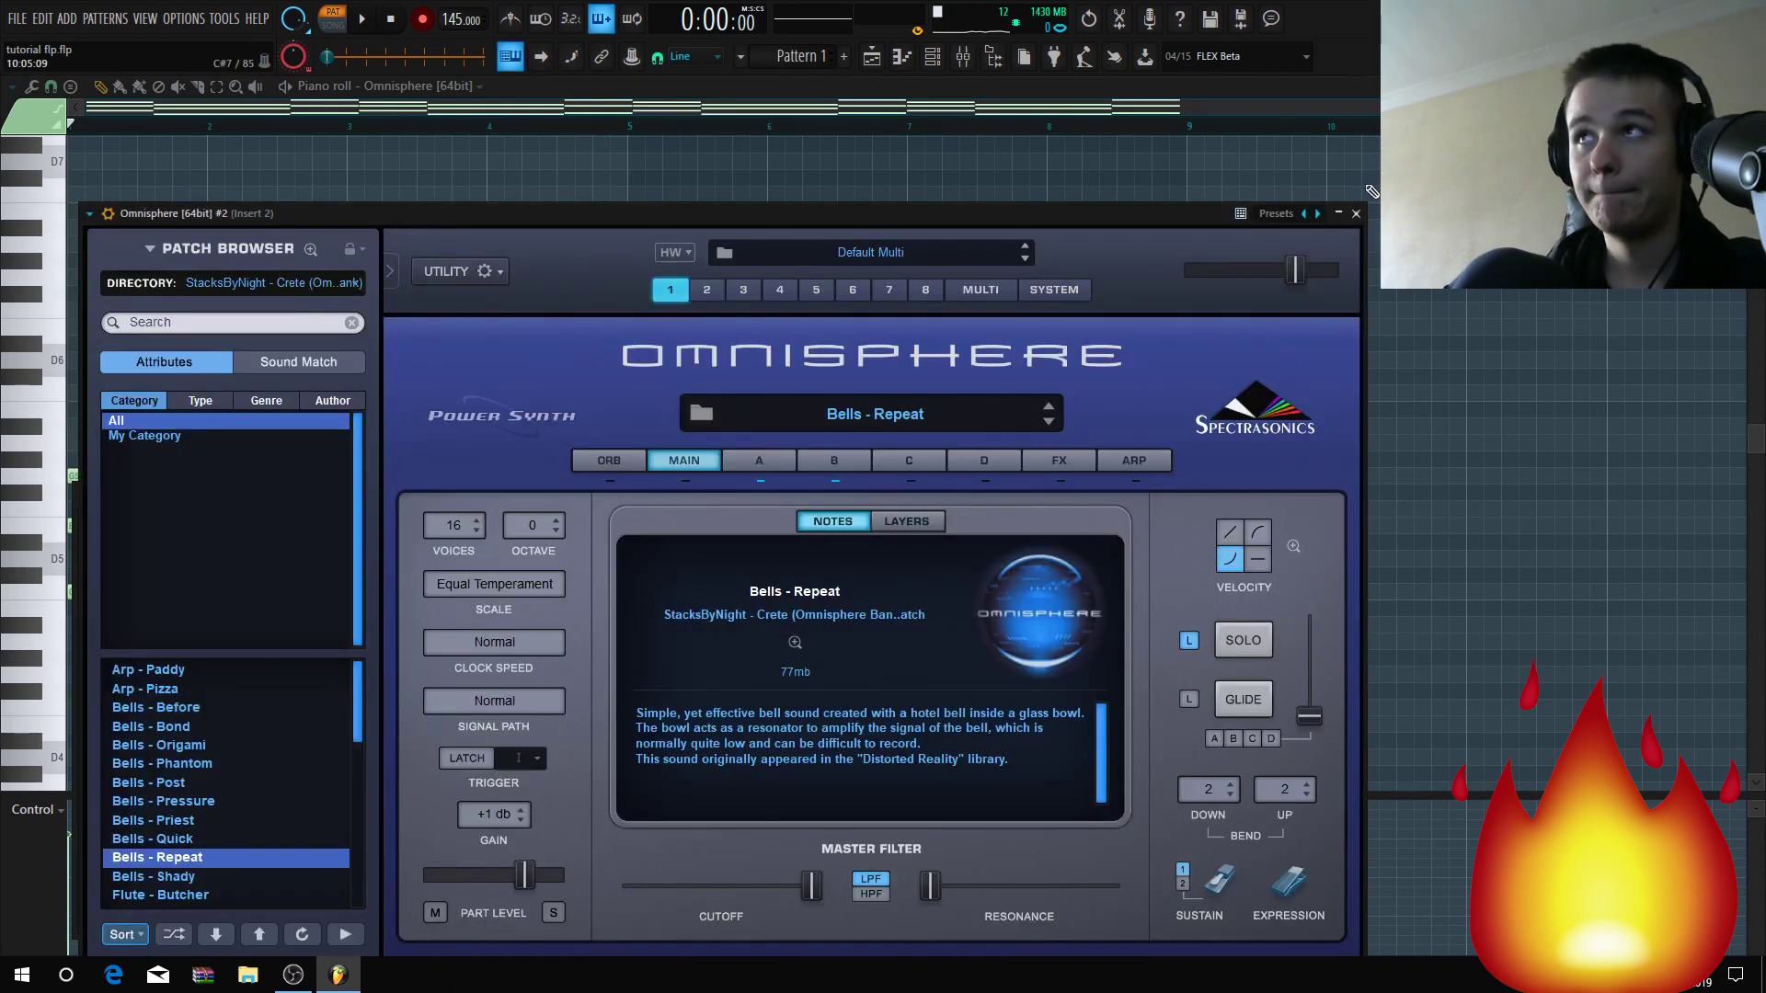
pyautogui.click(1357, 213)
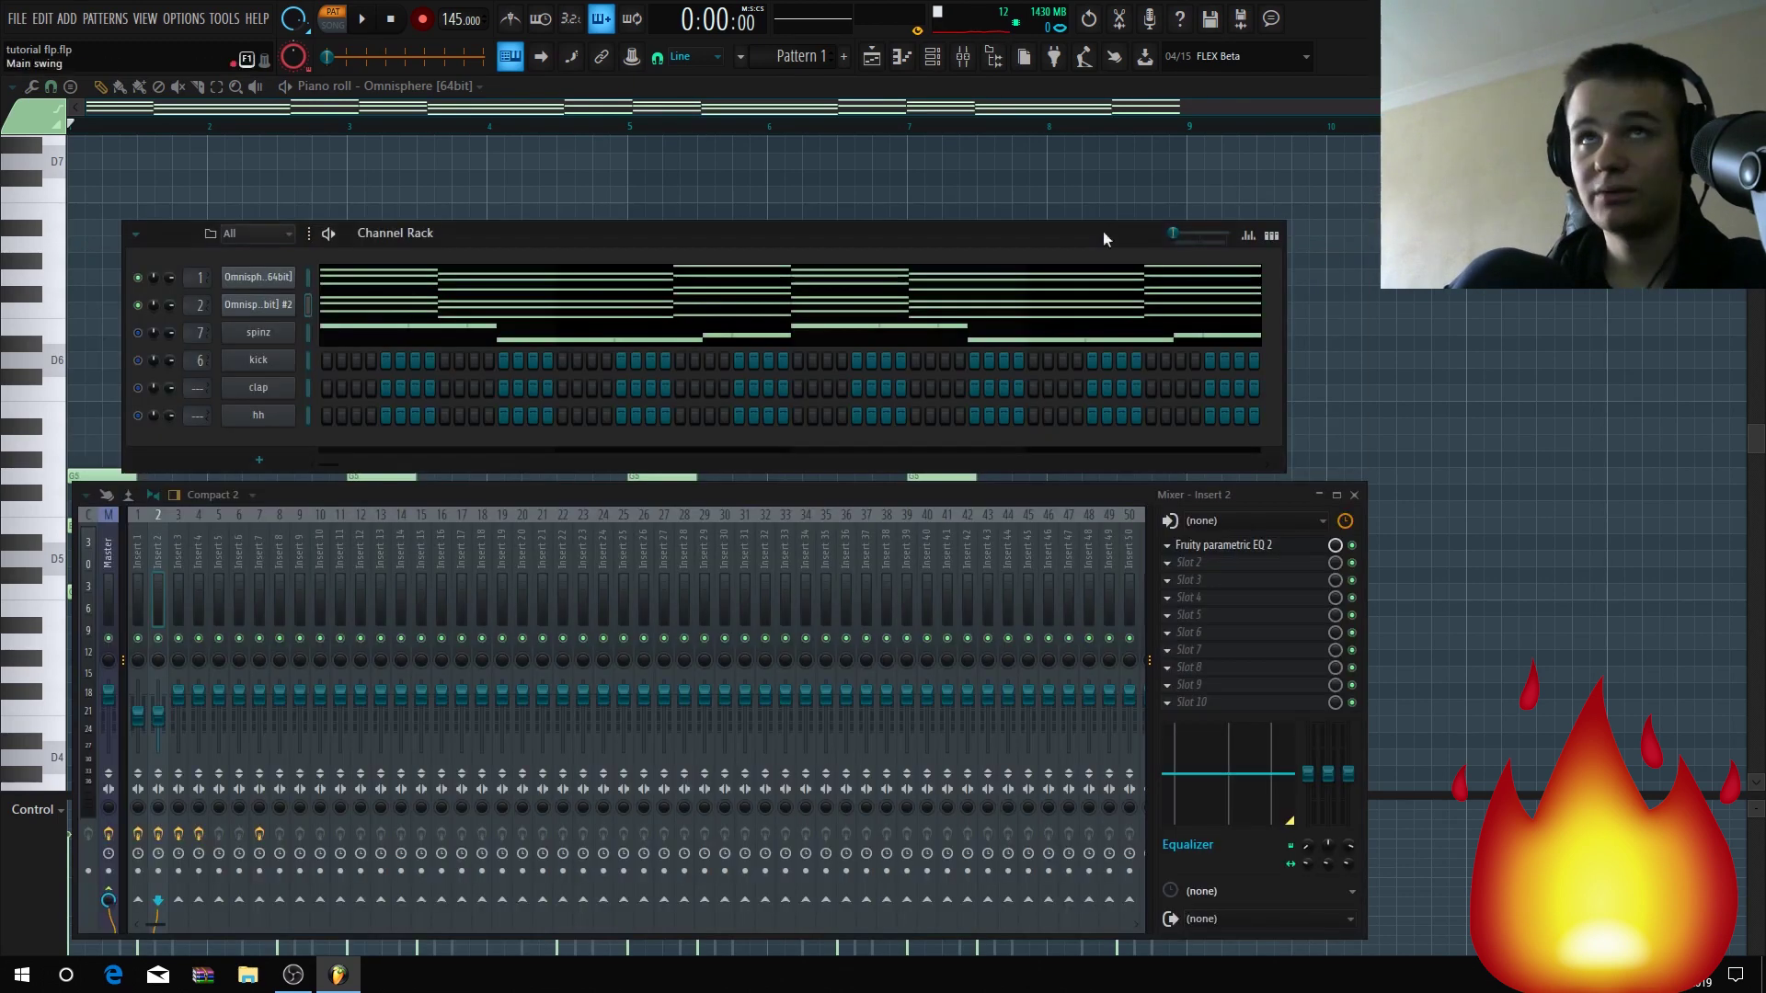
pyautogui.click(274, 306)
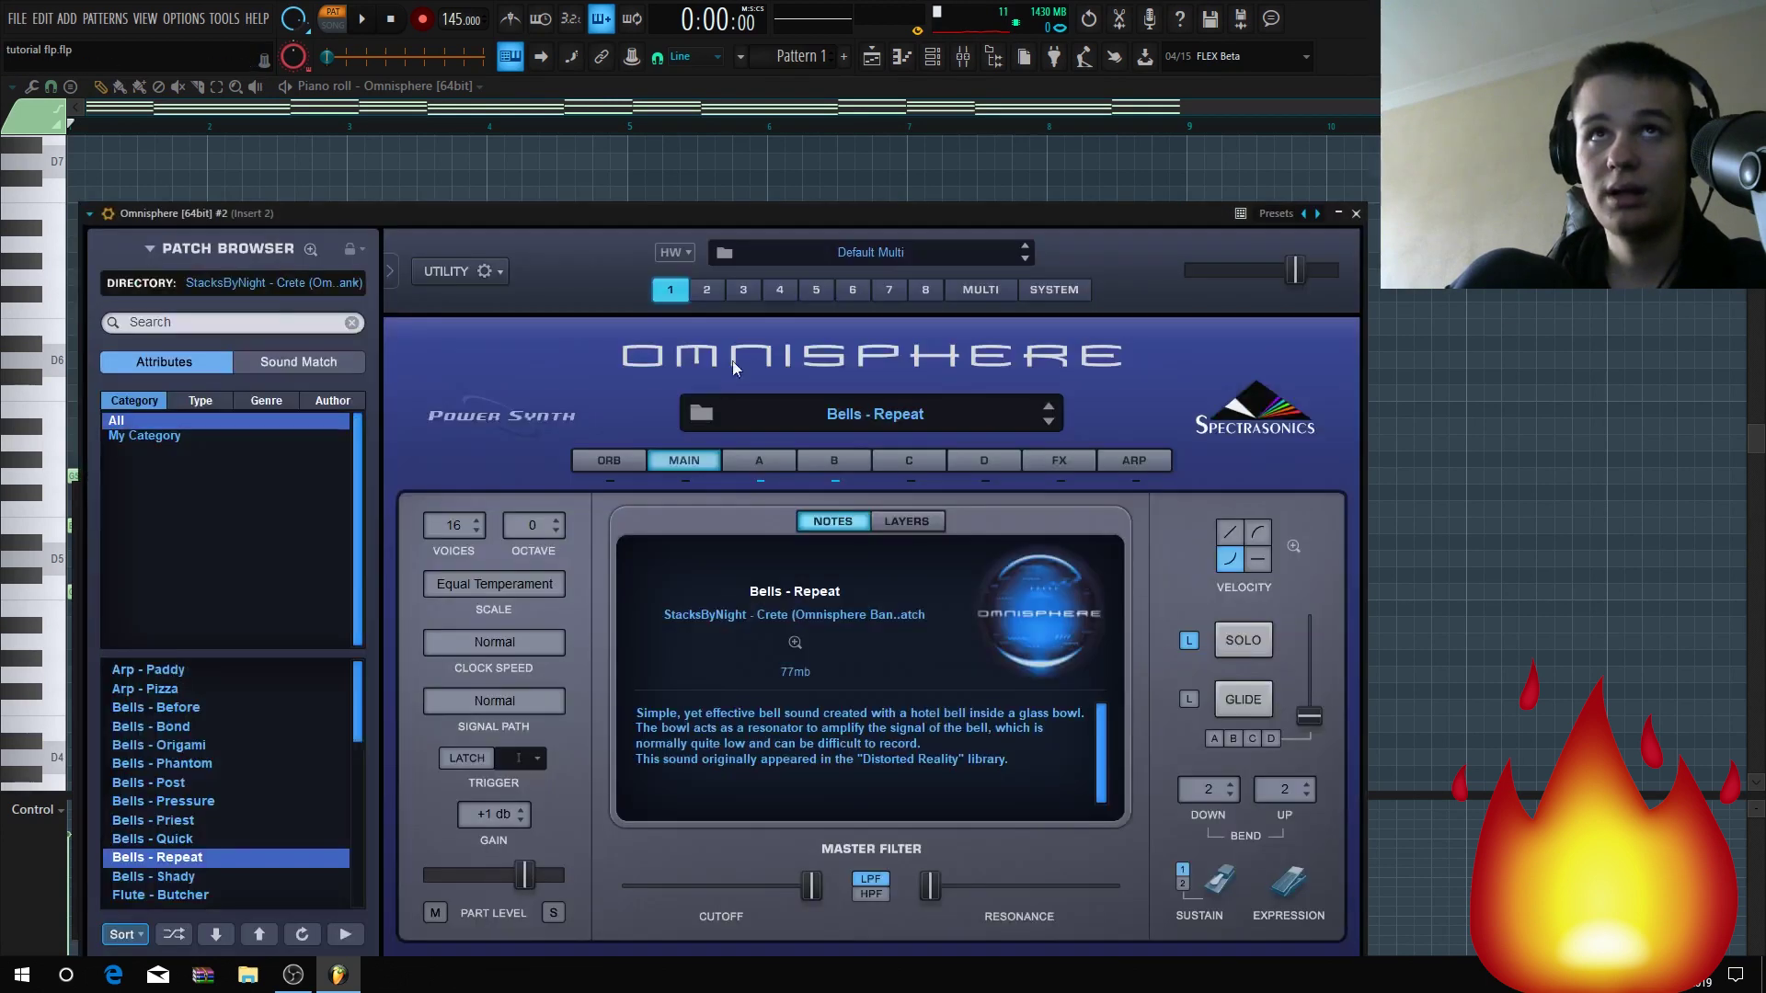
pyautogui.click(1357, 213)
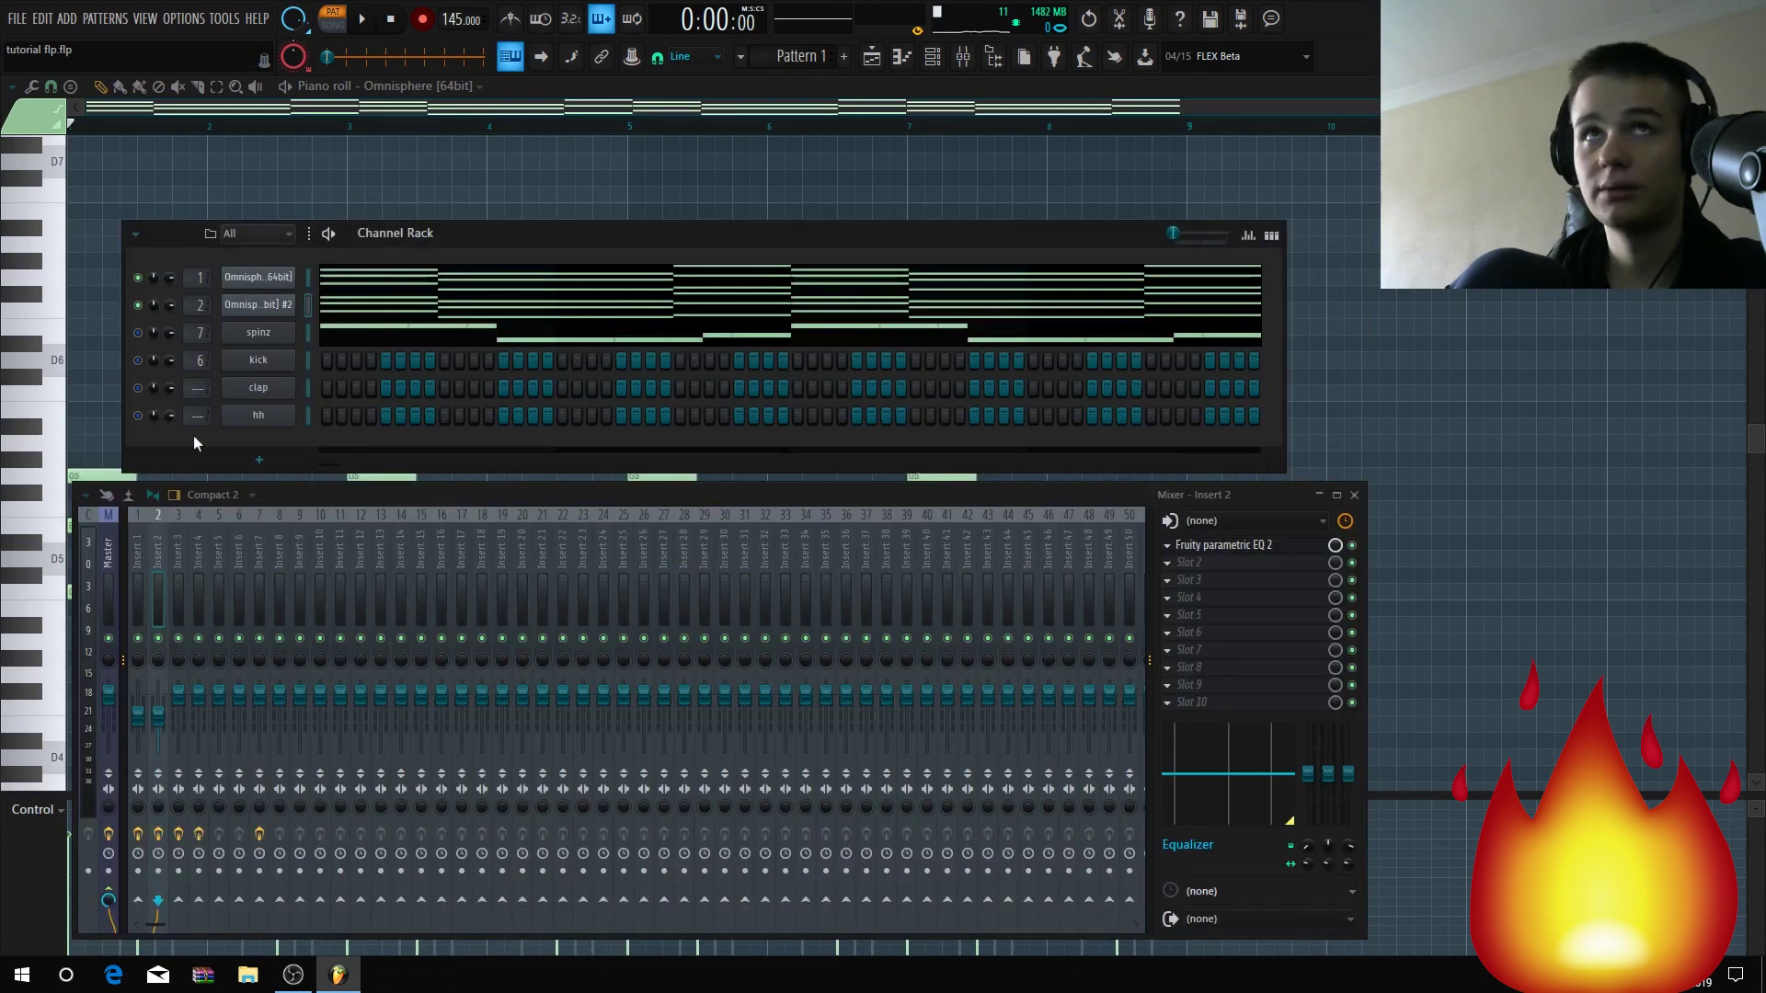
pyautogui.click(259, 305)
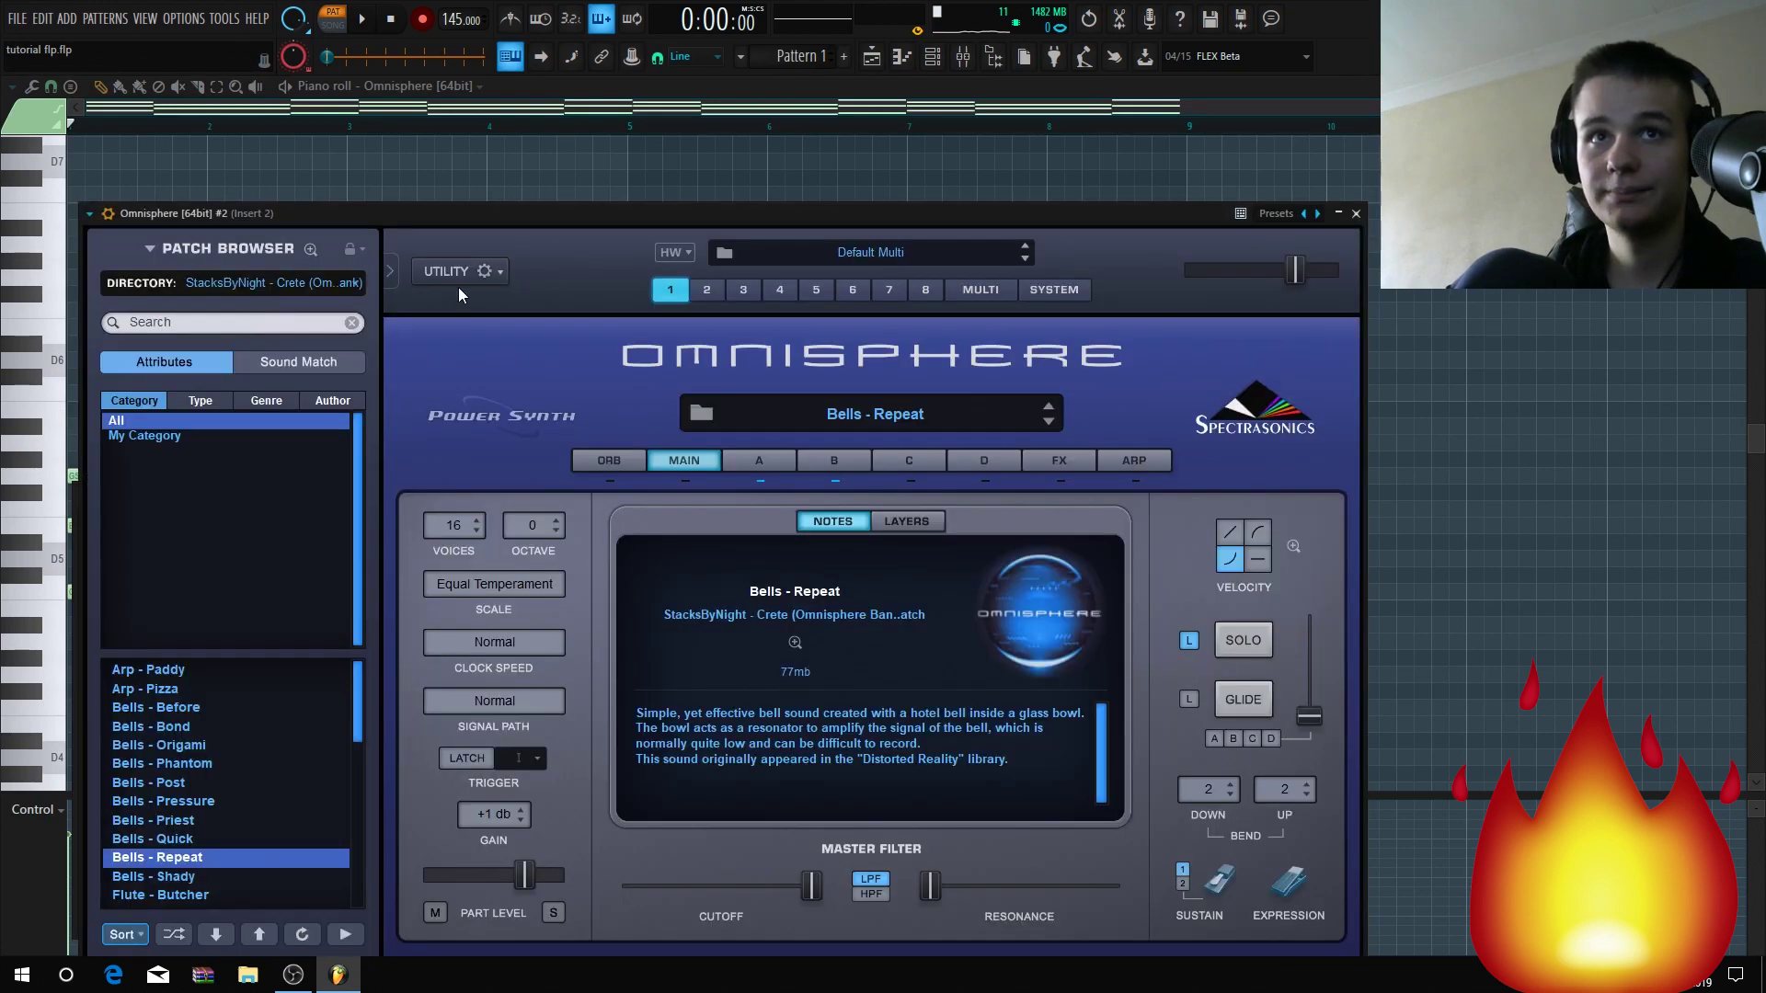
pyautogui.click(1357, 214)
pyautogui.press('space')
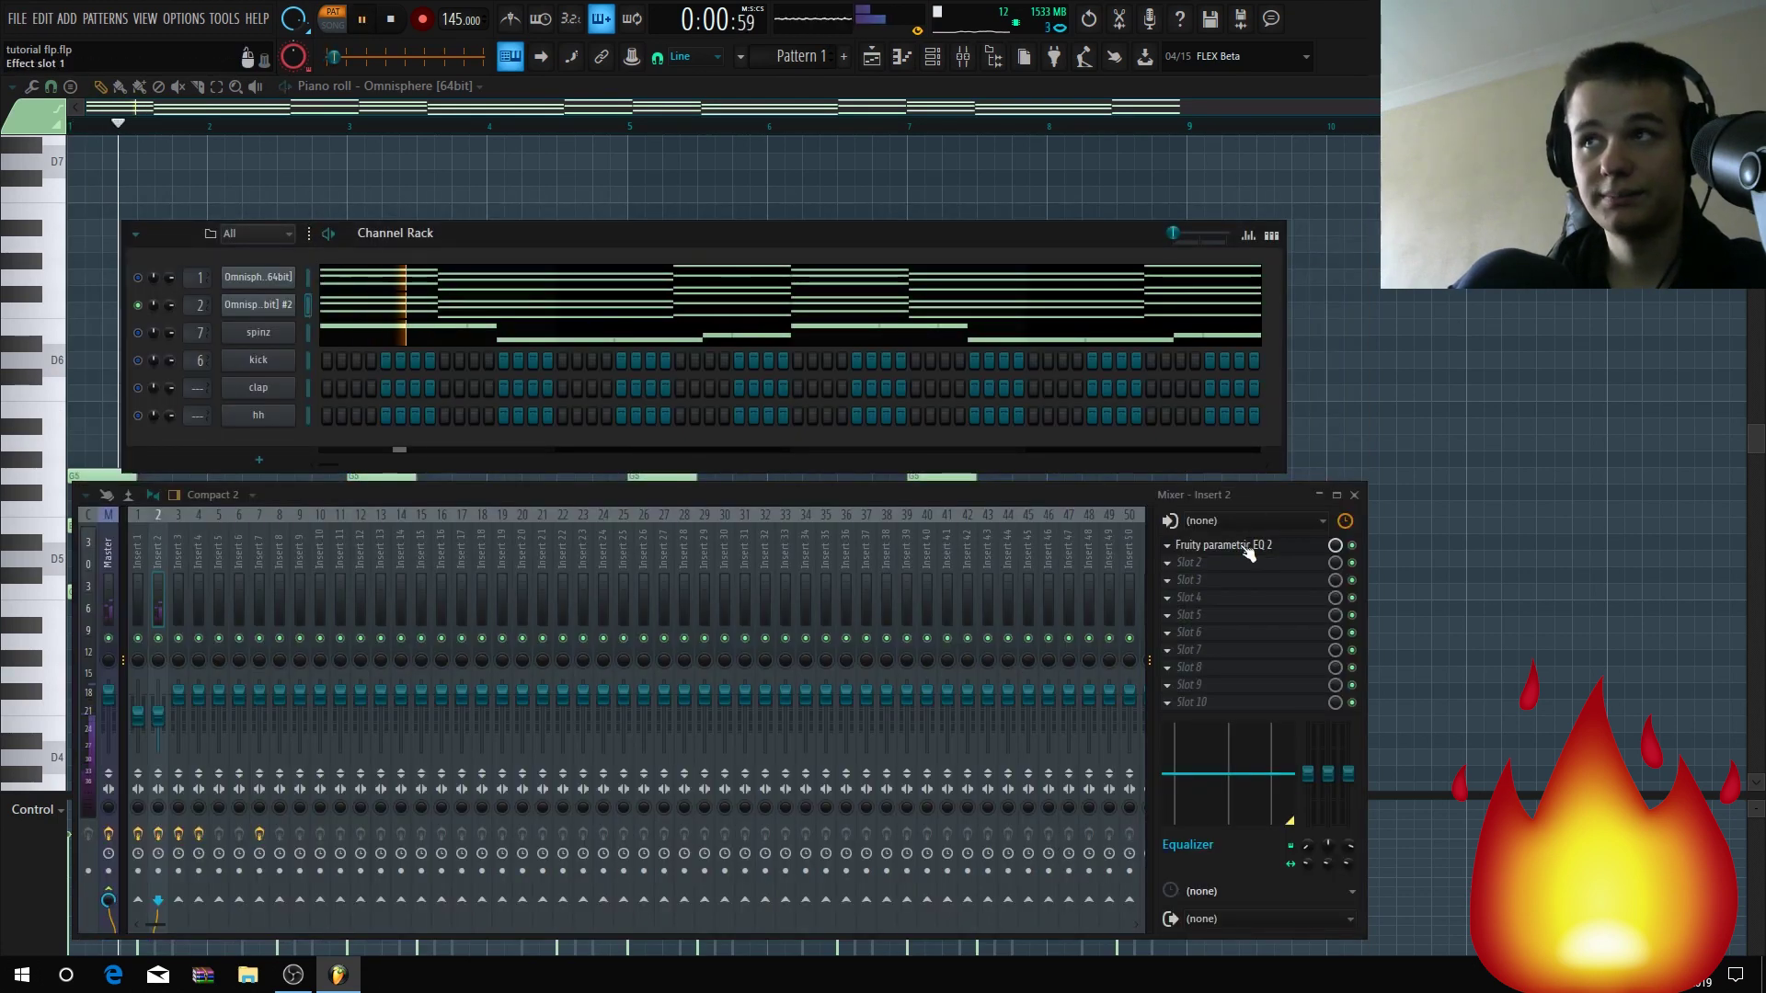
pyautogui.rightClick(322, 305)
# Open the bell channel's notes in the piano roll and switch to the mixer.
pyautogui.click(320, 303)
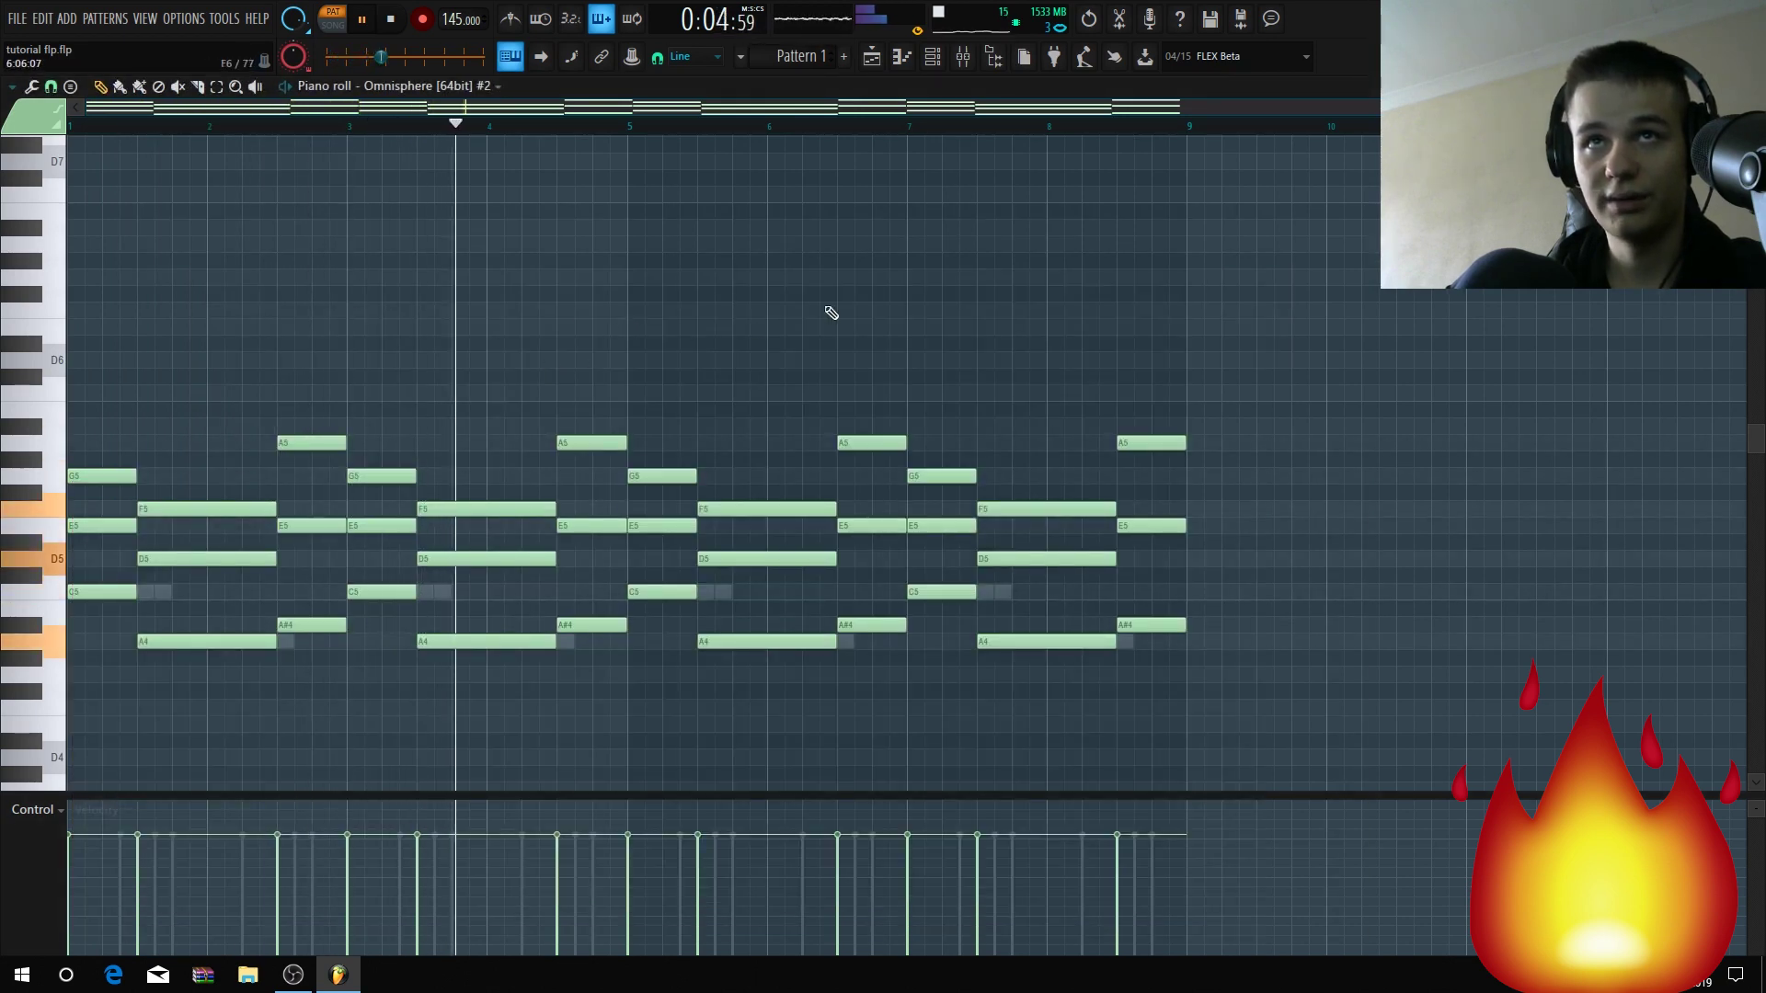
pyautogui.press('space')
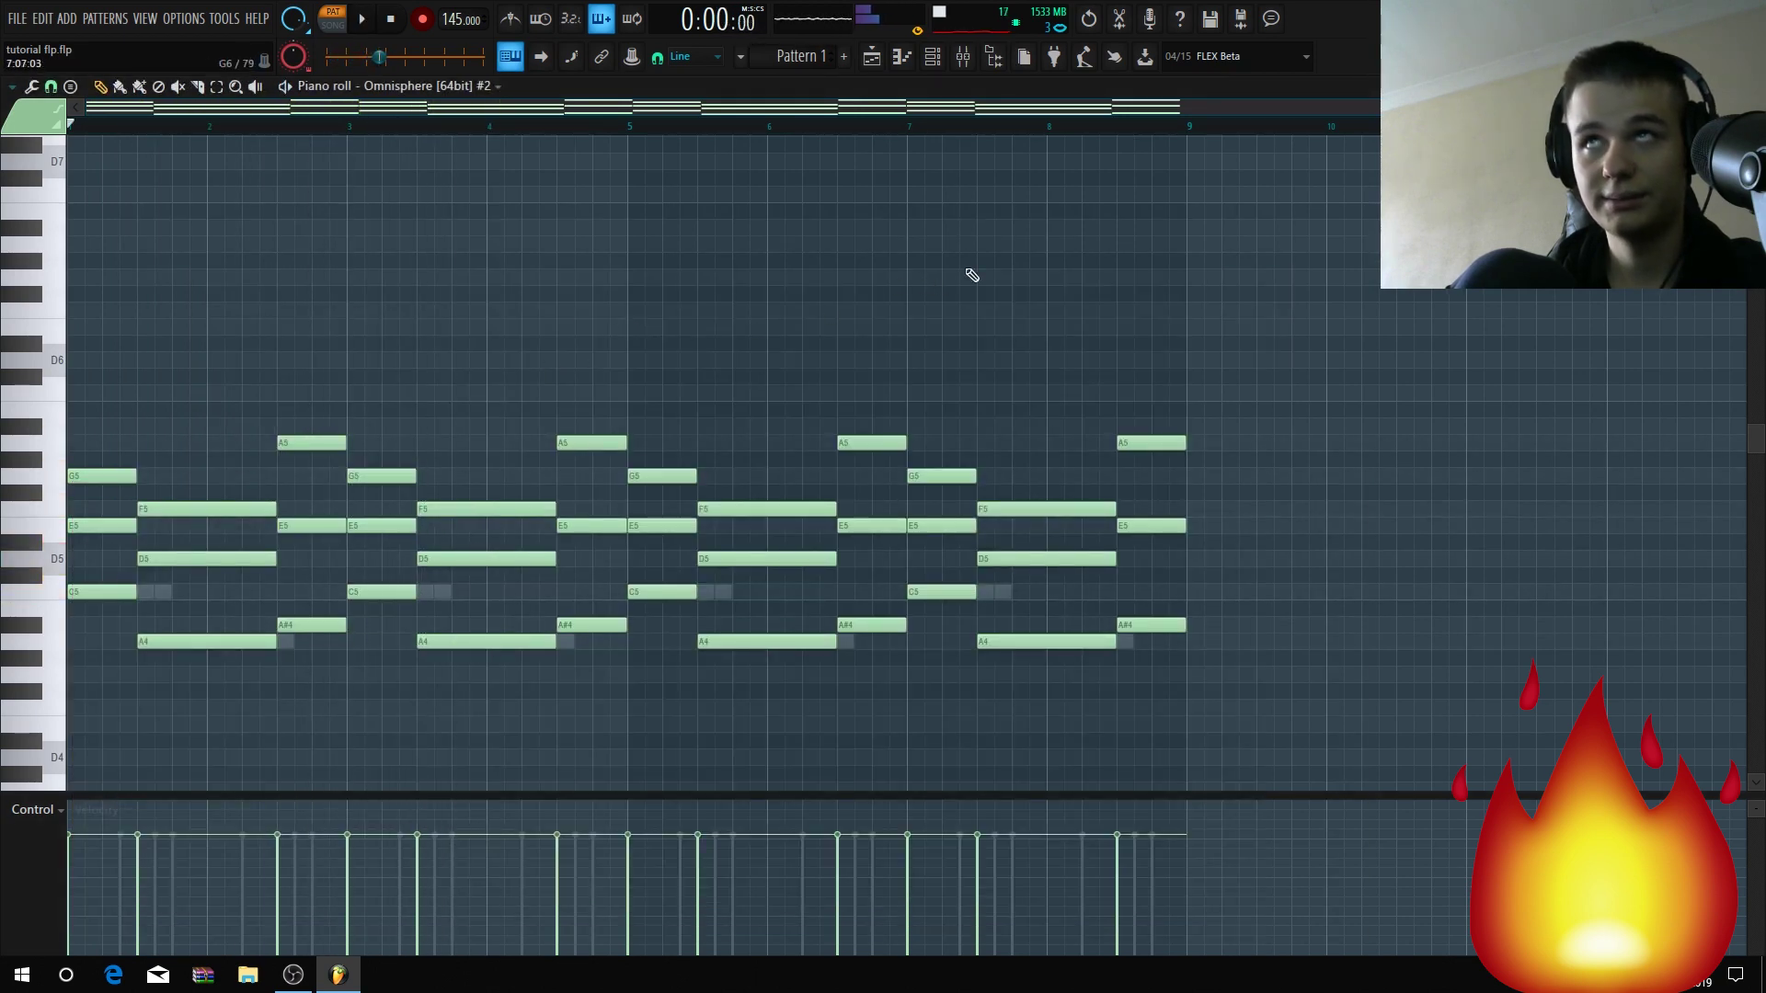
pyautogui.click(963, 58)
# Audition the bell through Insert 2's parametric EQ, then close the EQ.
pyautogui.click(1256, 545)
pyautogui.press('space')
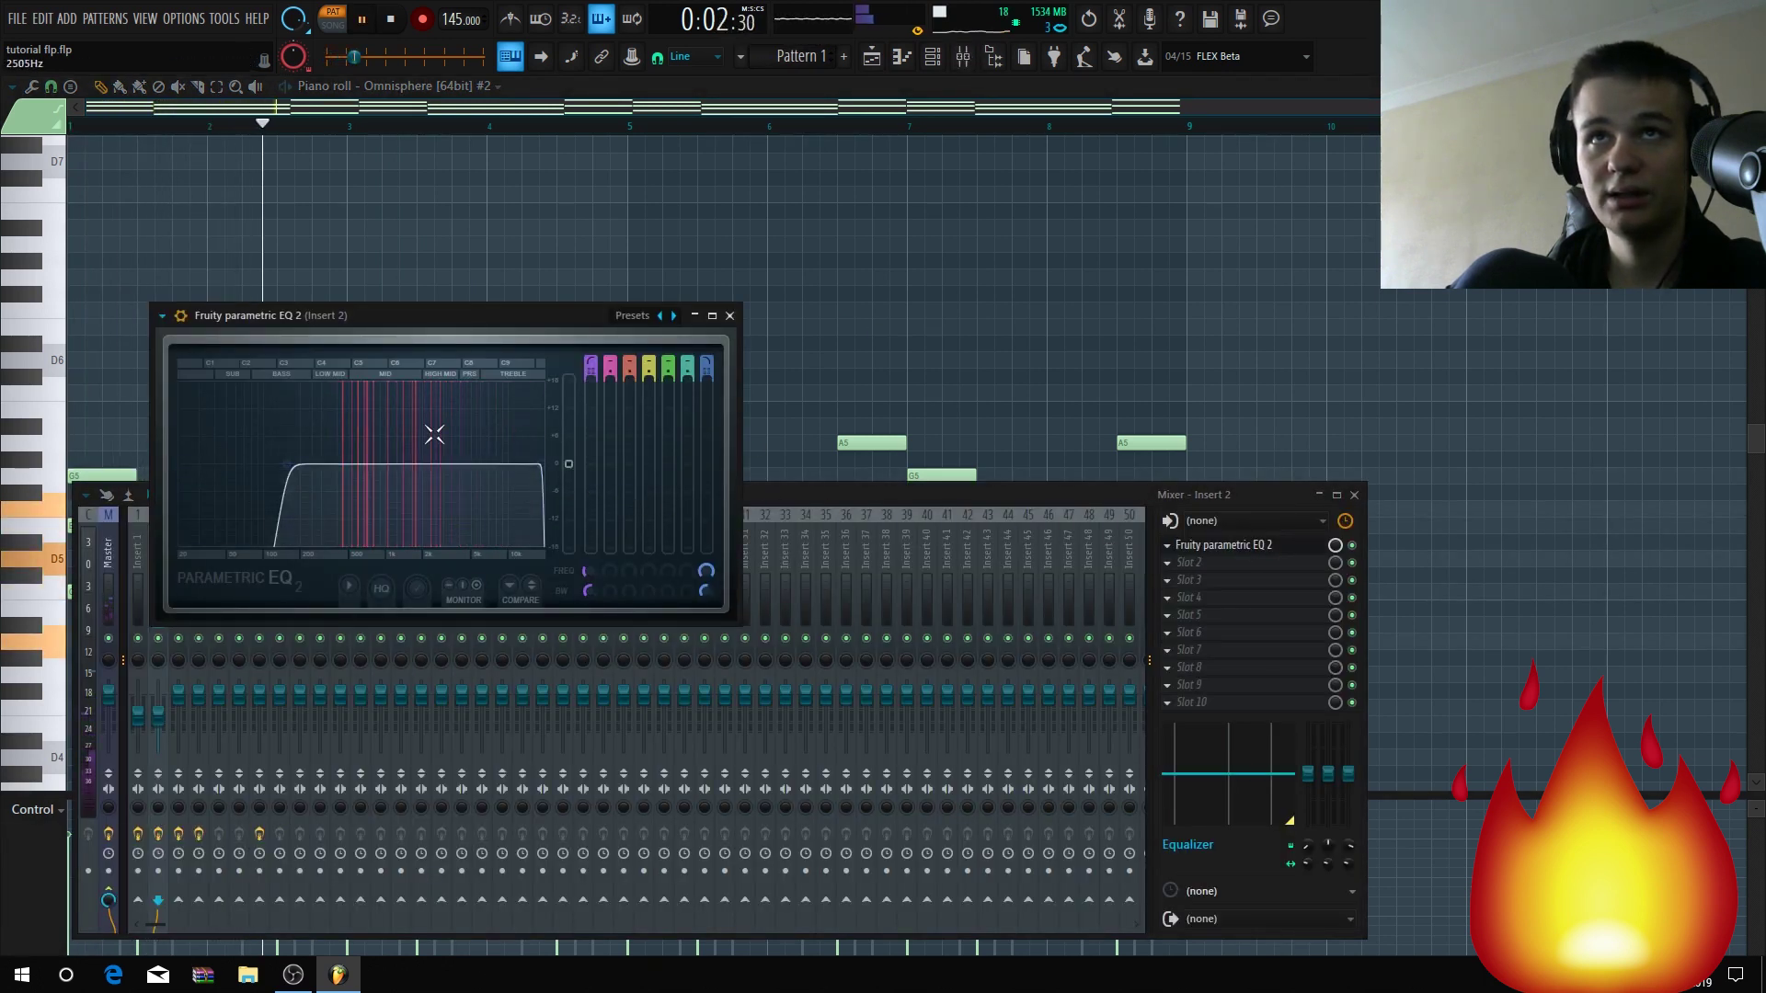
pyautogui.press('space')
pyautogui.press('space')
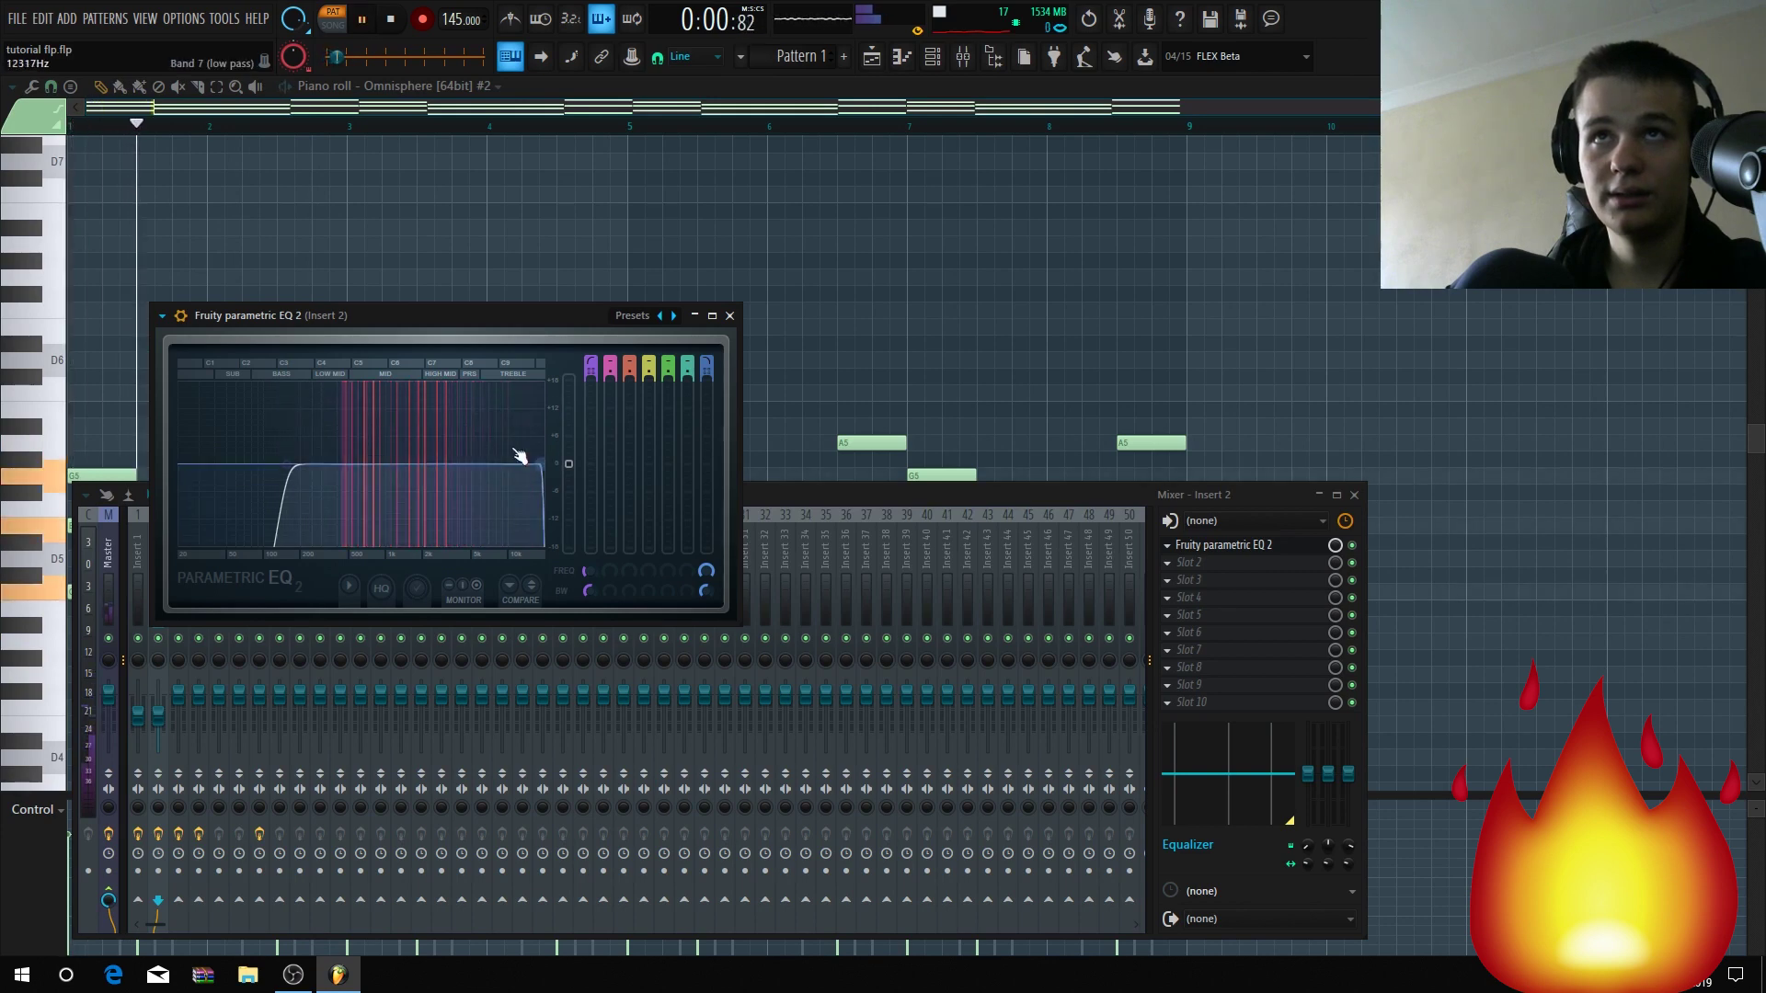
pyautogui.press('space')
pyautogui.click(730, 315)
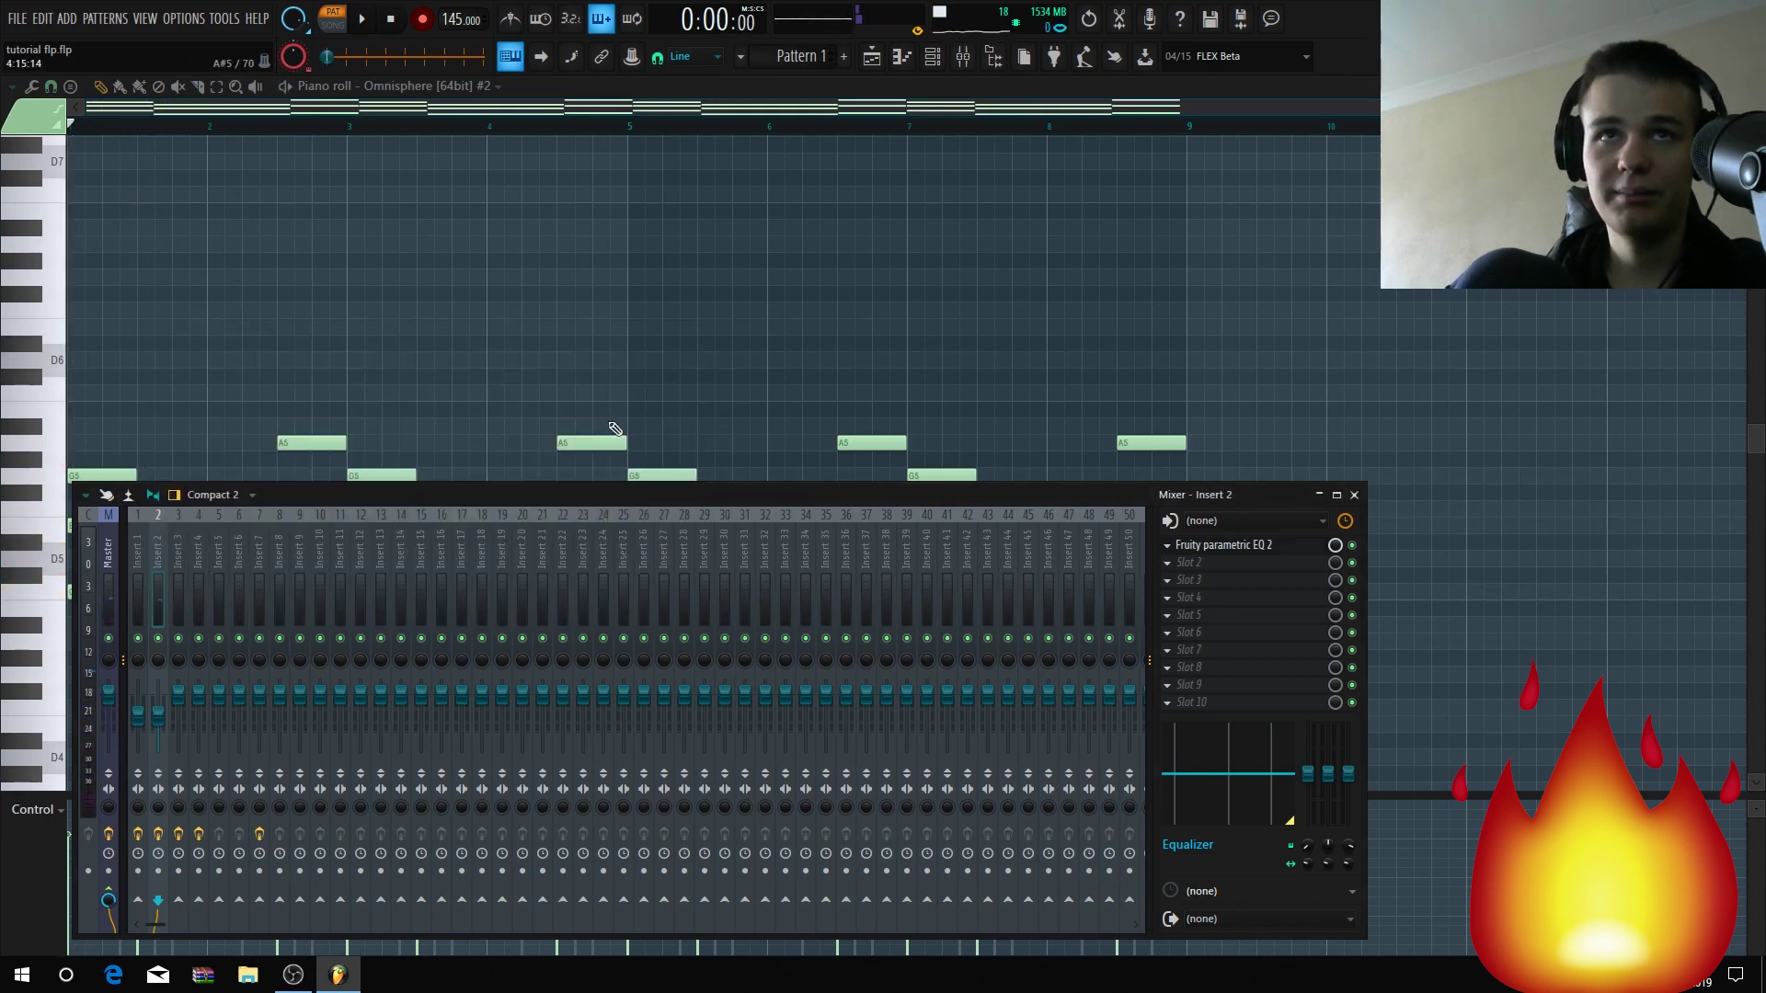
# Move all of the bell chord's notes up one octave and play the result.
pyautogui.press('F9')
pyautogui.hotkey('ctrl', 'a')
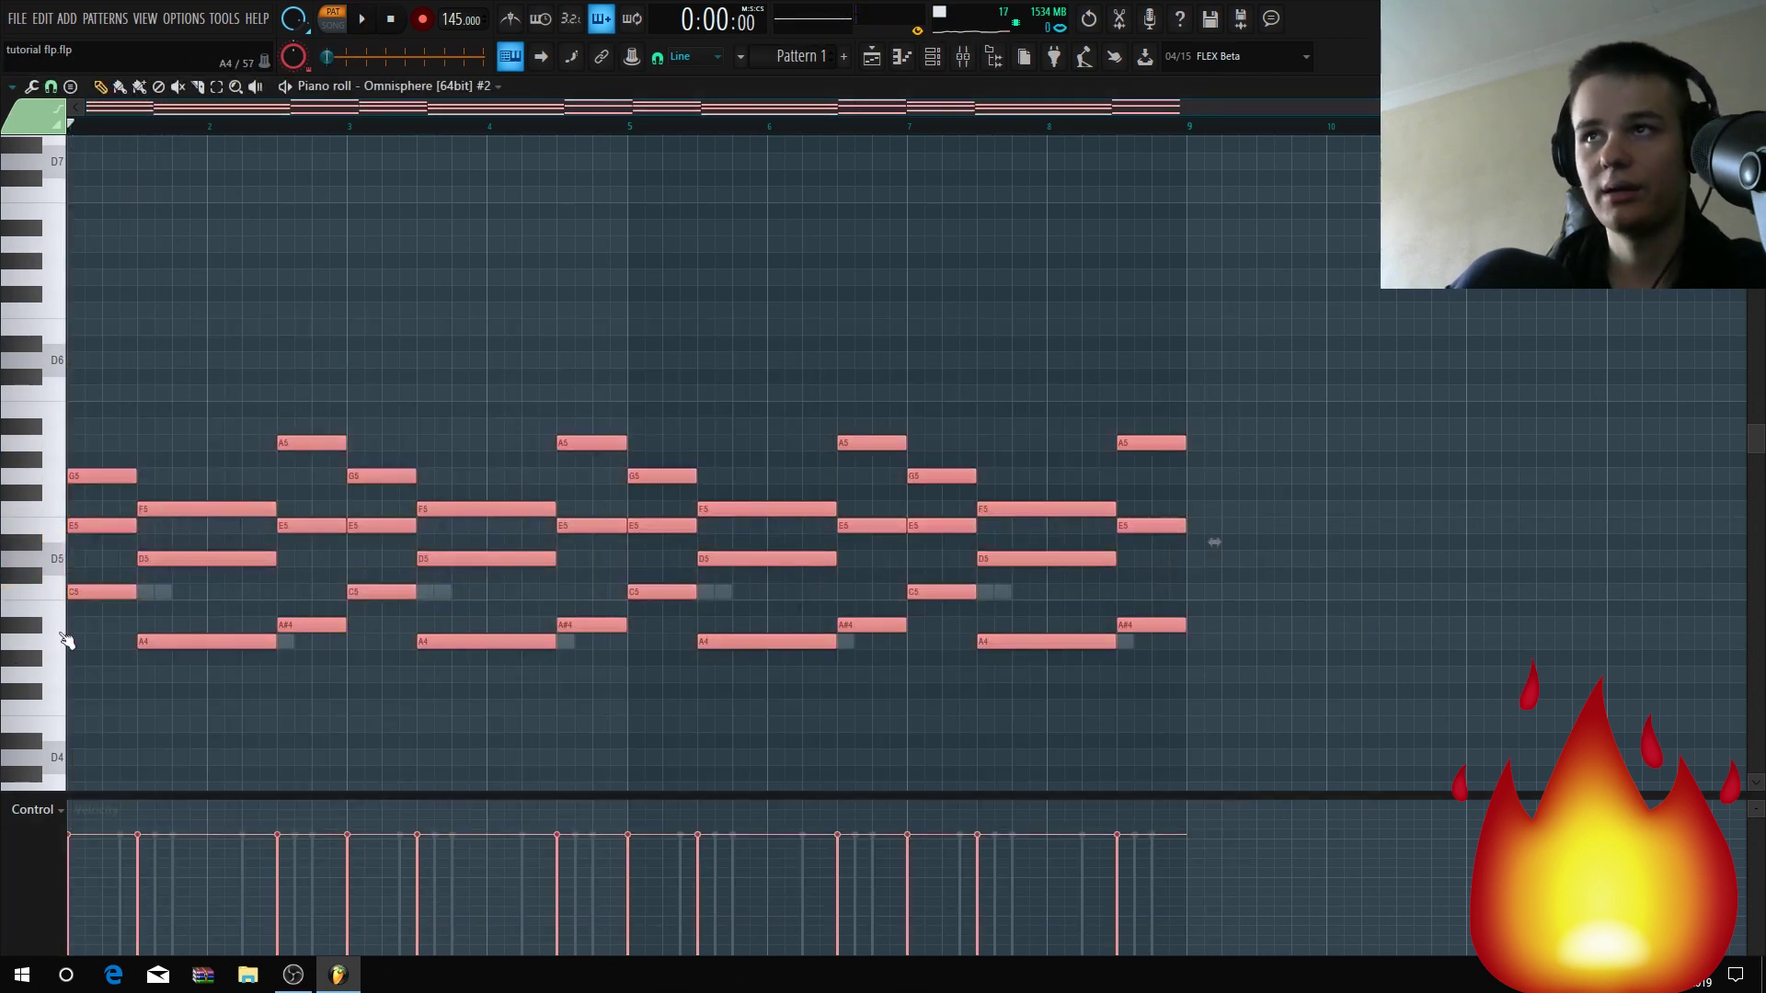
pyautogui.hotkey('ctrl', 'Up')
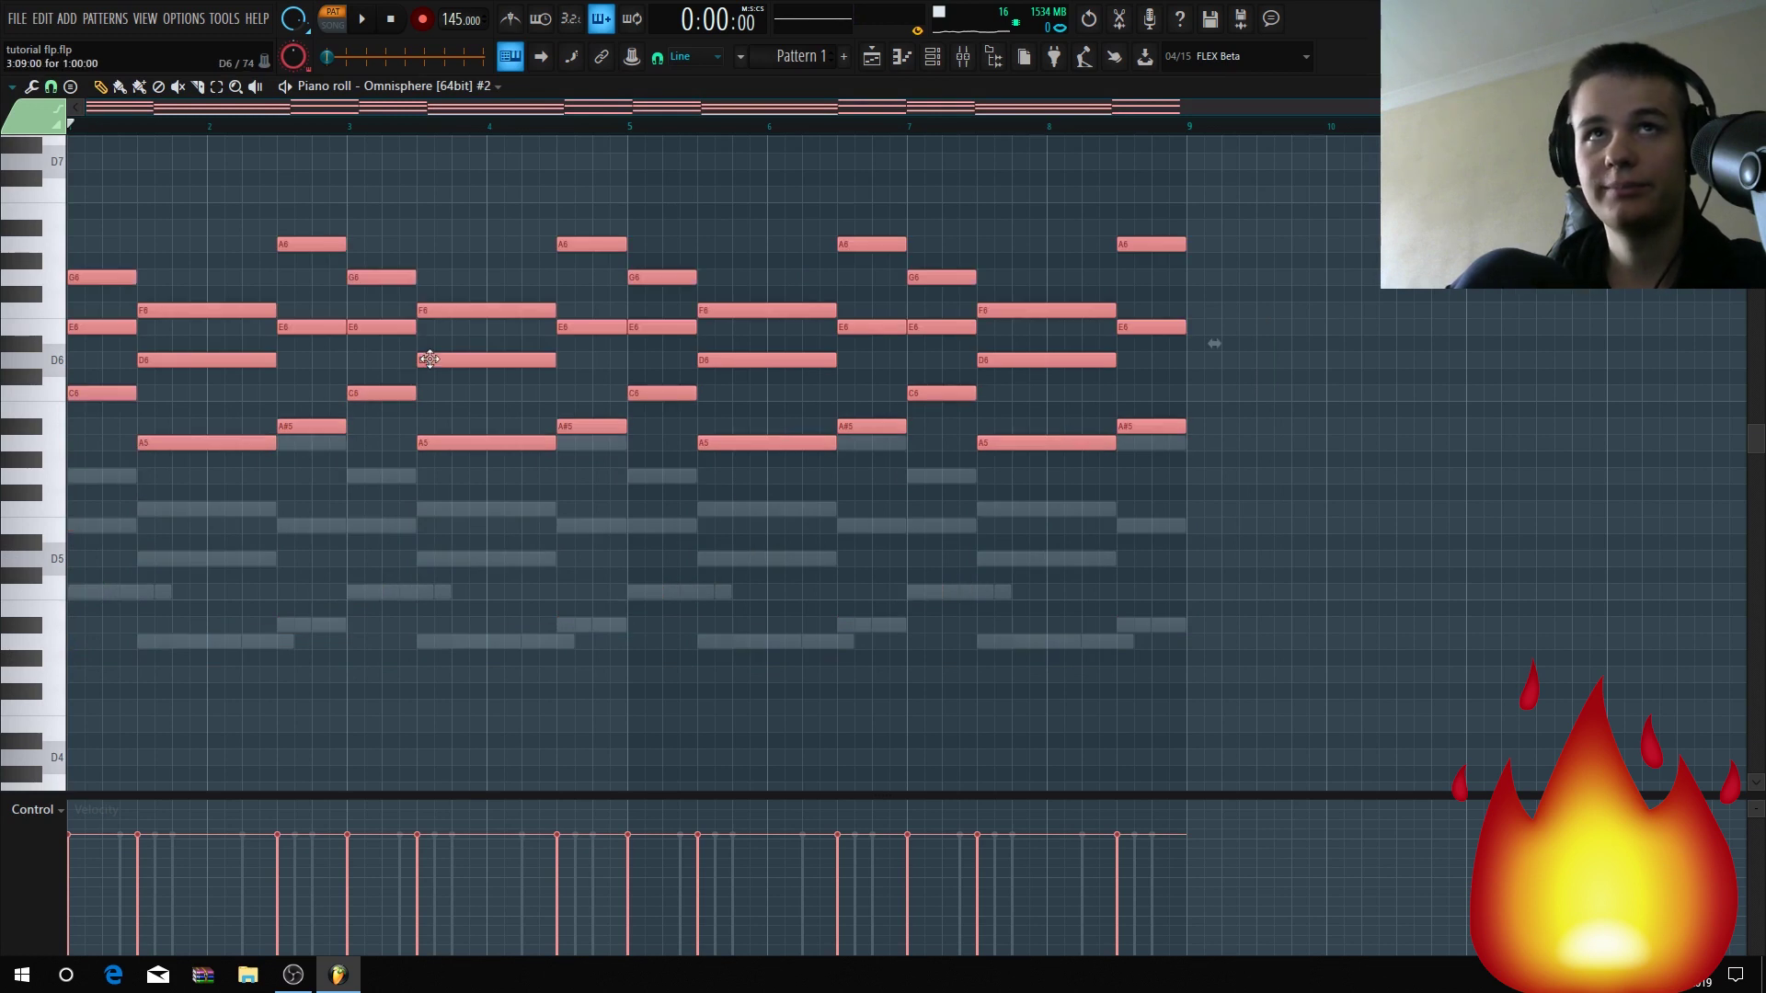
pyautogui.press('space')
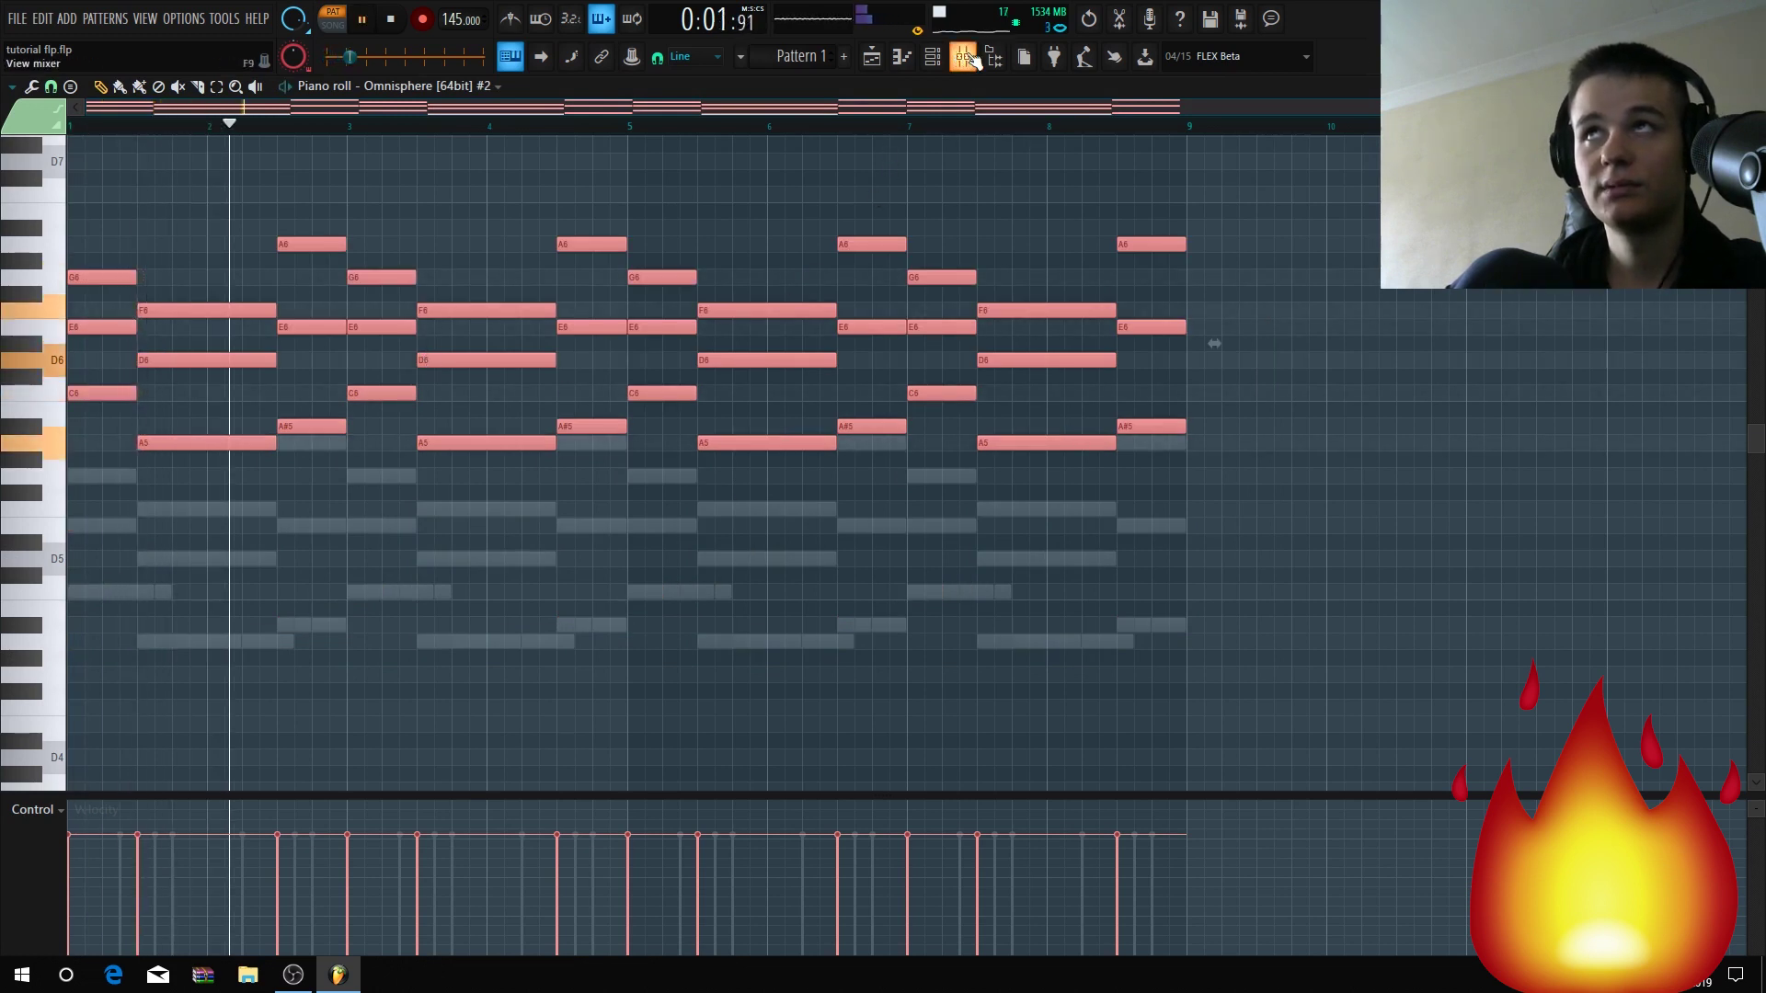
# Hear the octave-raised chord through Insert 2's parametric EQ, then show the Channel Rack.
pyautogui.click(964, 56)
pyautogui.press('space')
pyautogui.click(1241, 548)
pyautogui.press('space')
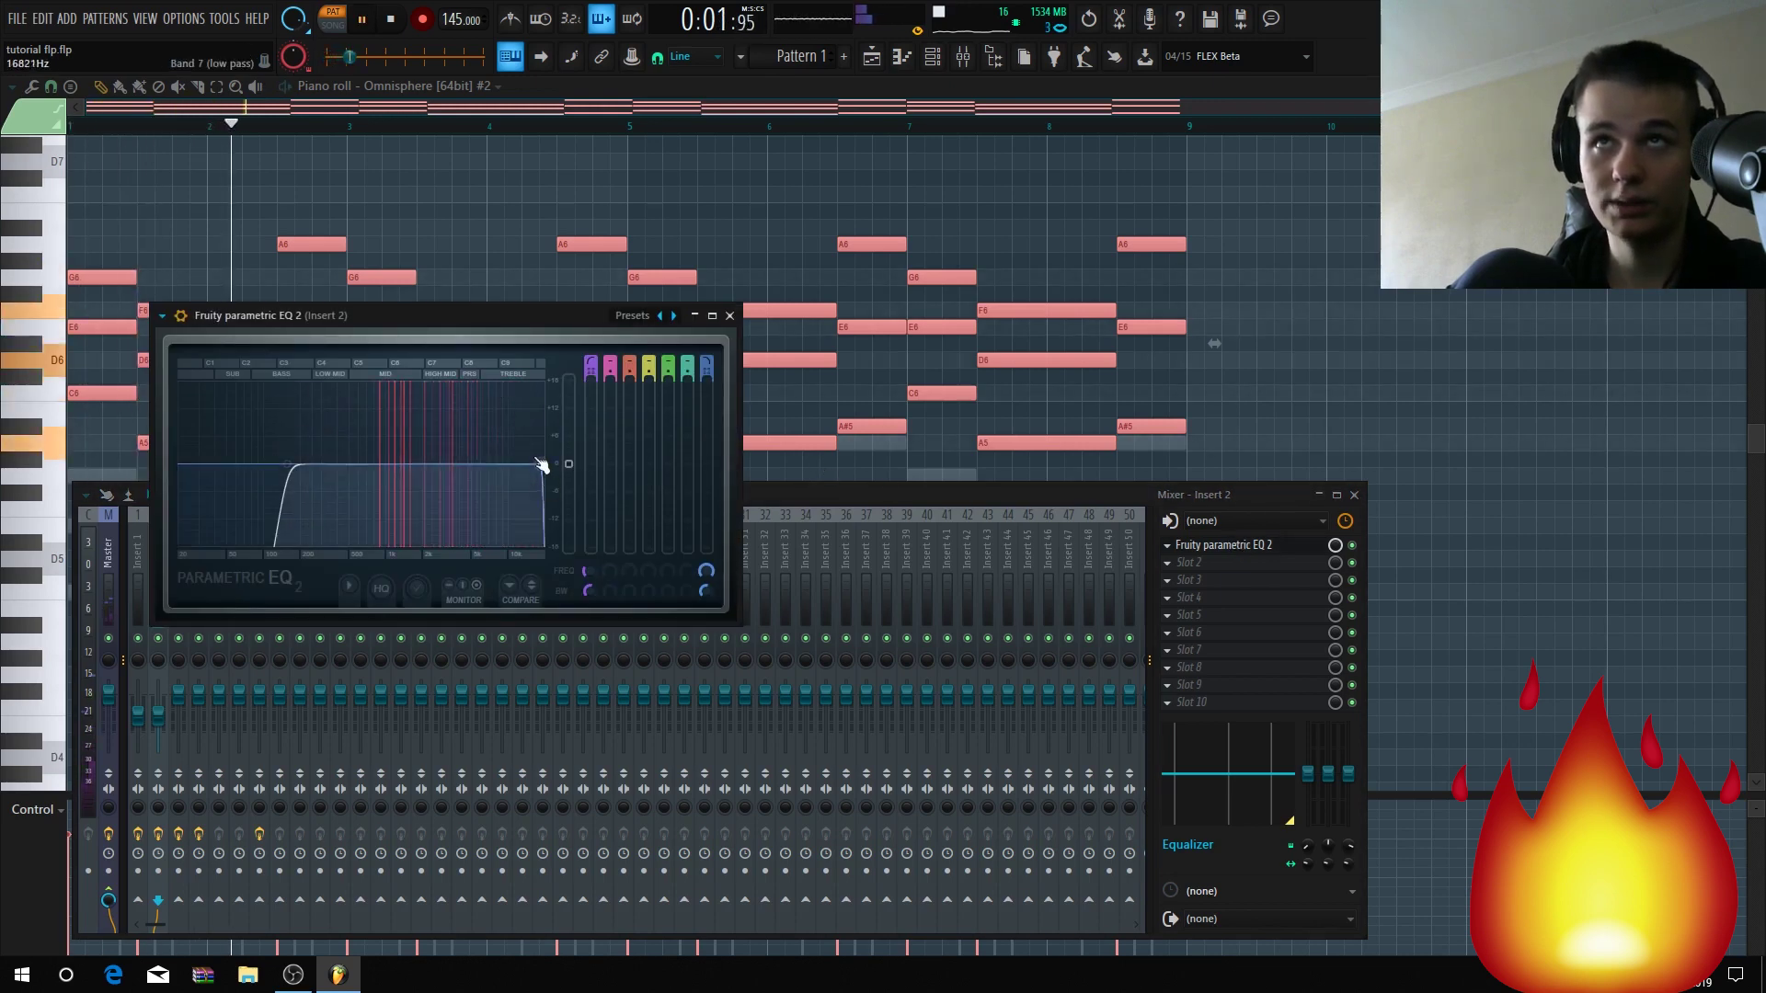
pyautogui.press('space')
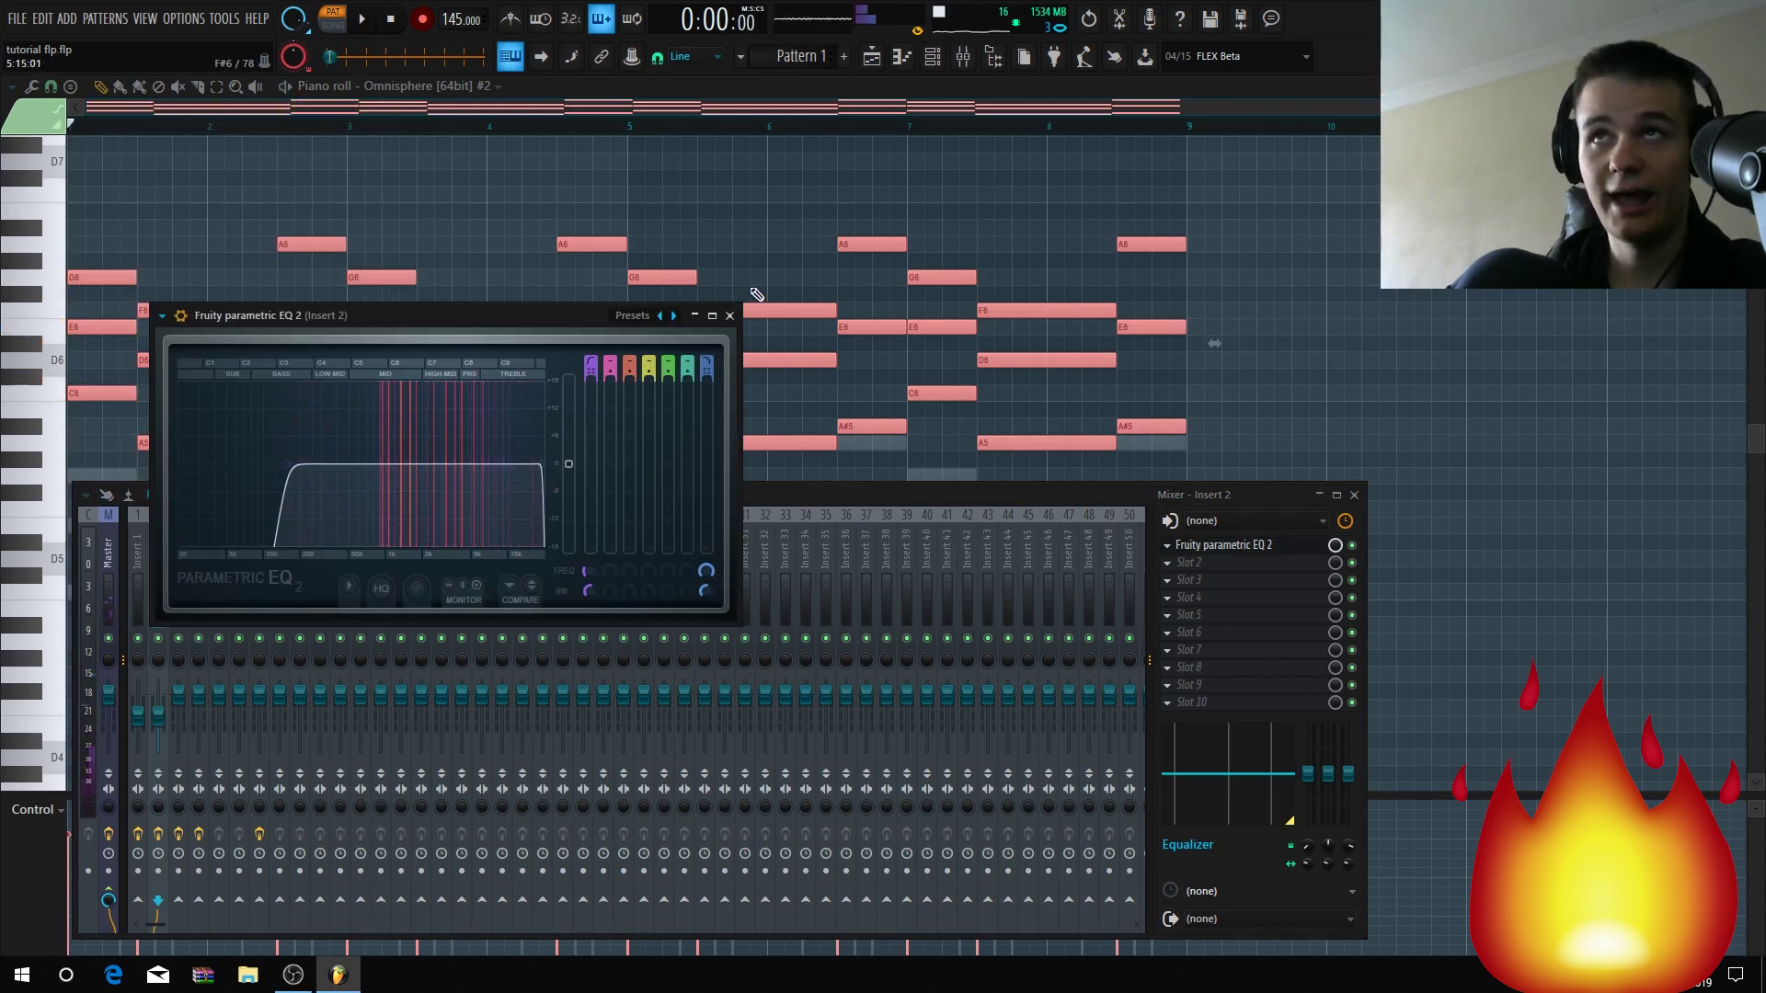
pyautogui.click(729, 315)
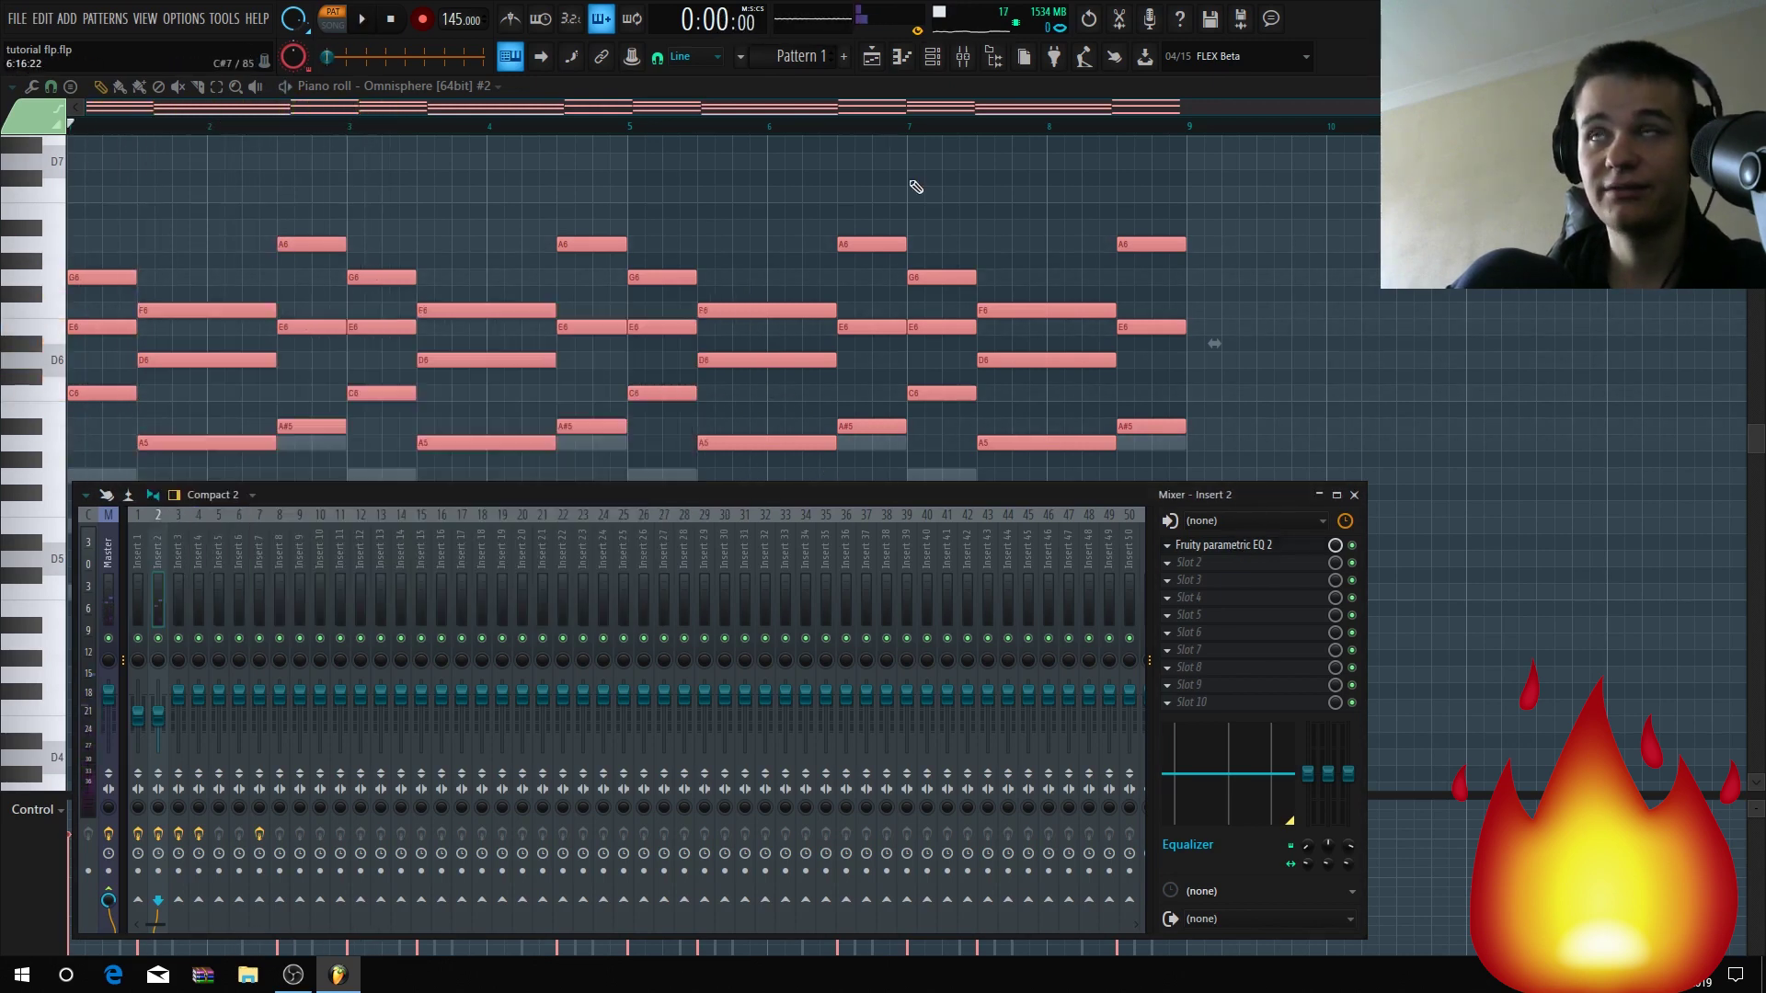
pyautogui.click(910, 61)
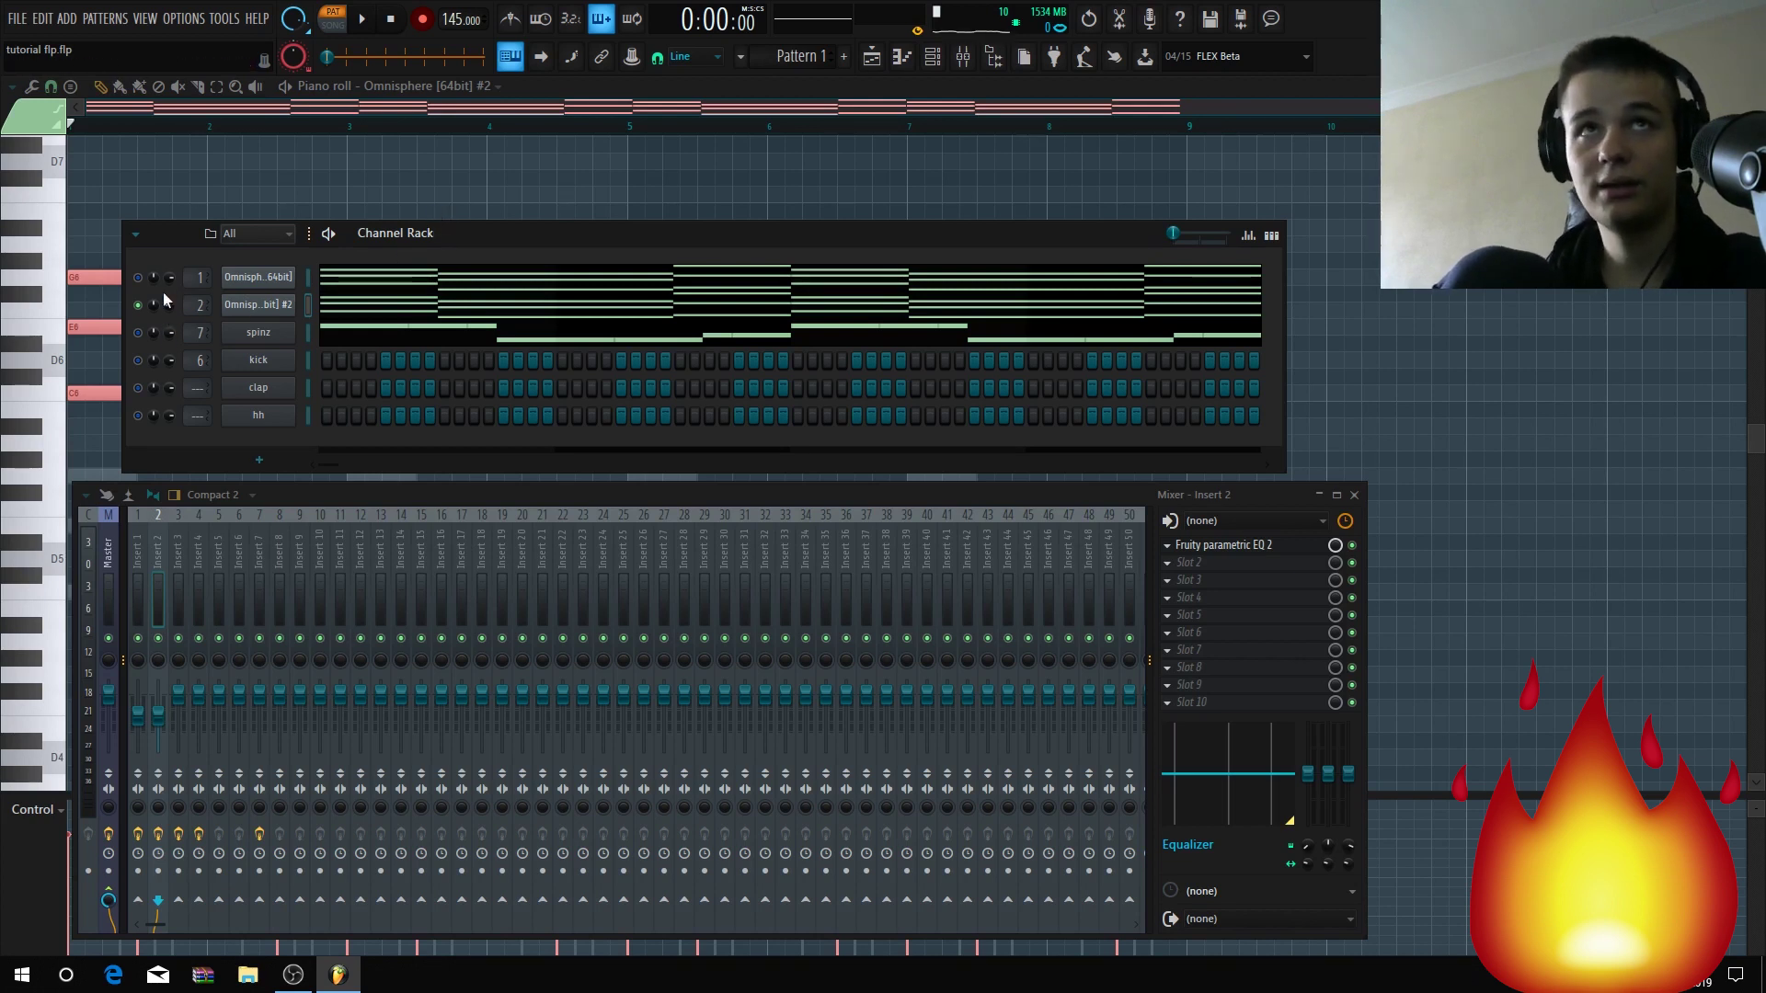
# Reset both Omnisphere channels' volumes and tweak channel 2's volume while they play together.
pyautogui.click(137, 277)
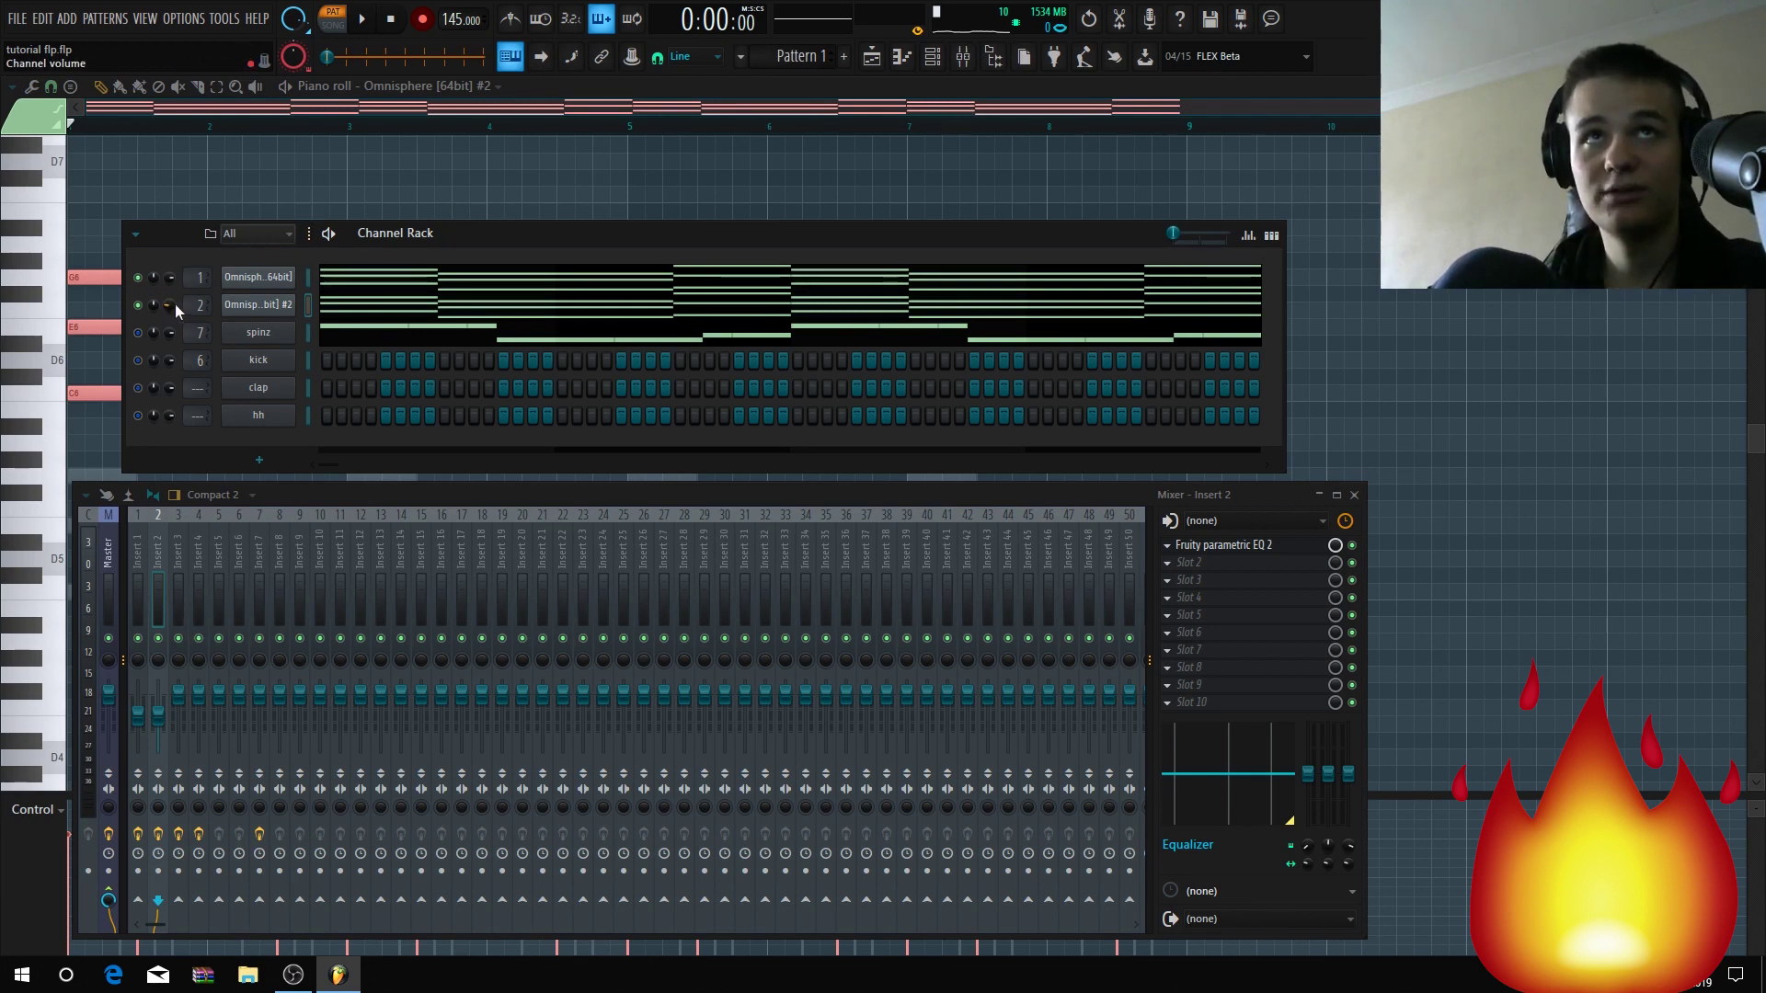
pyautogui.rightClick(175, 277)
pyautogui.click(182, 278)
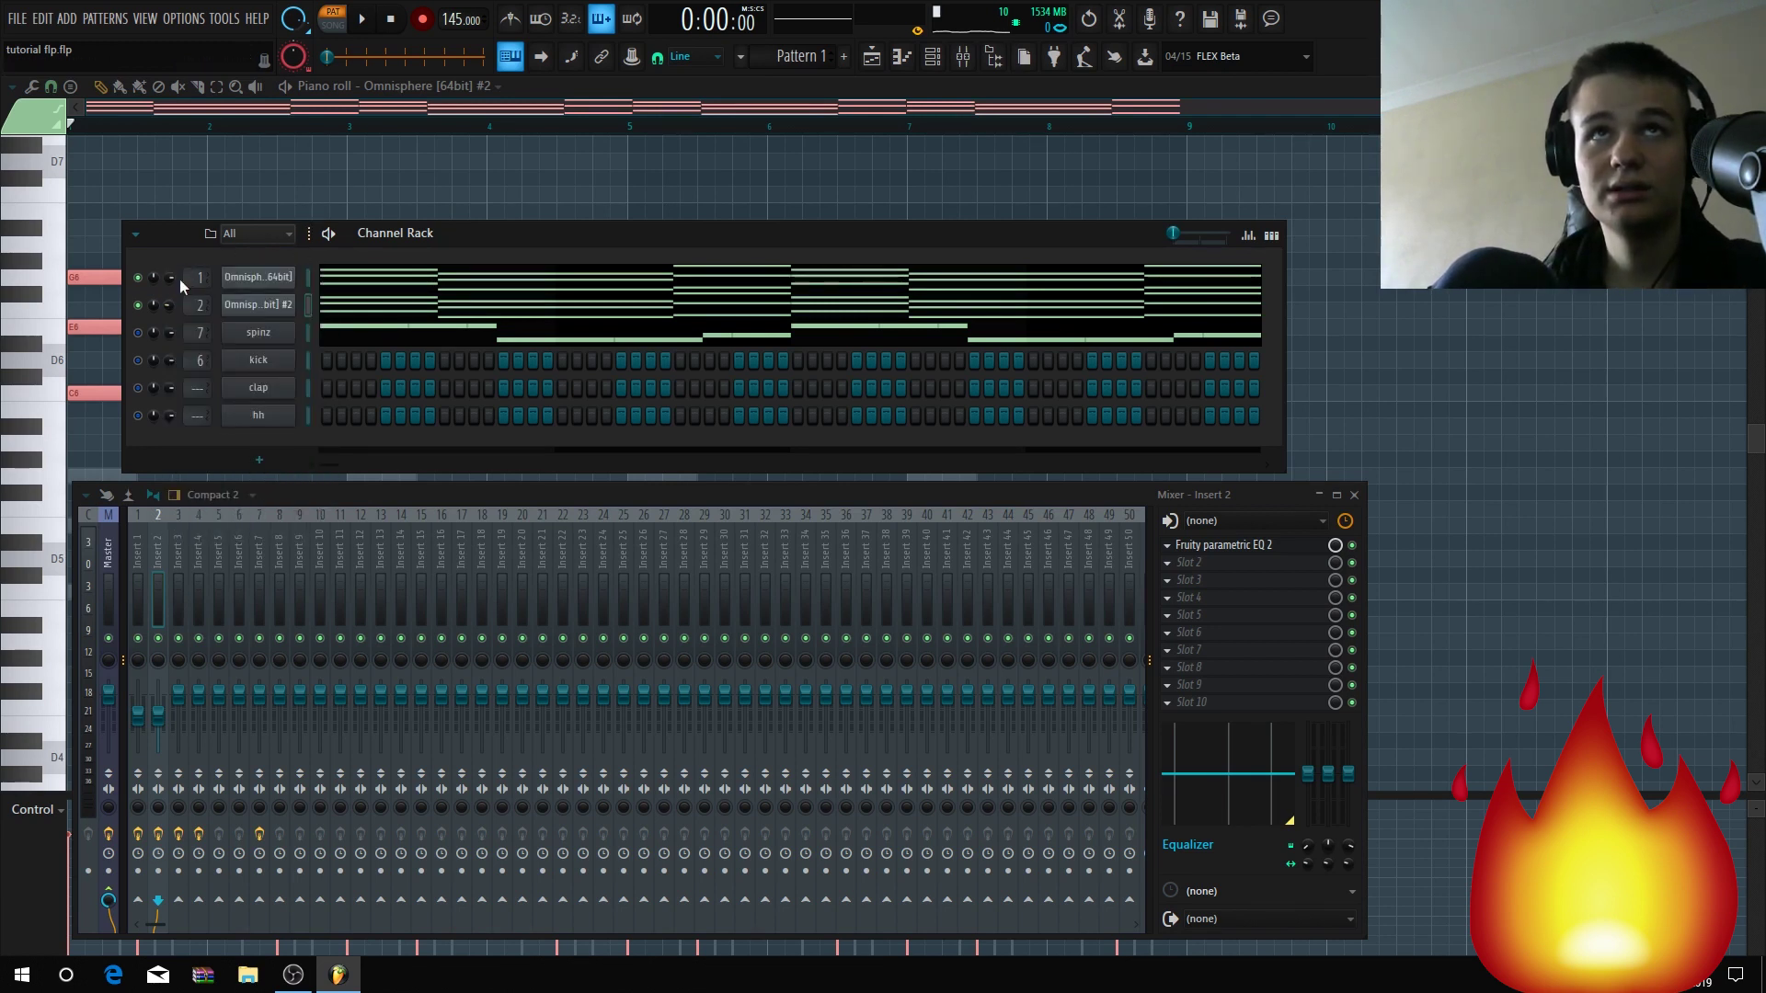
pyautogui.press('space')
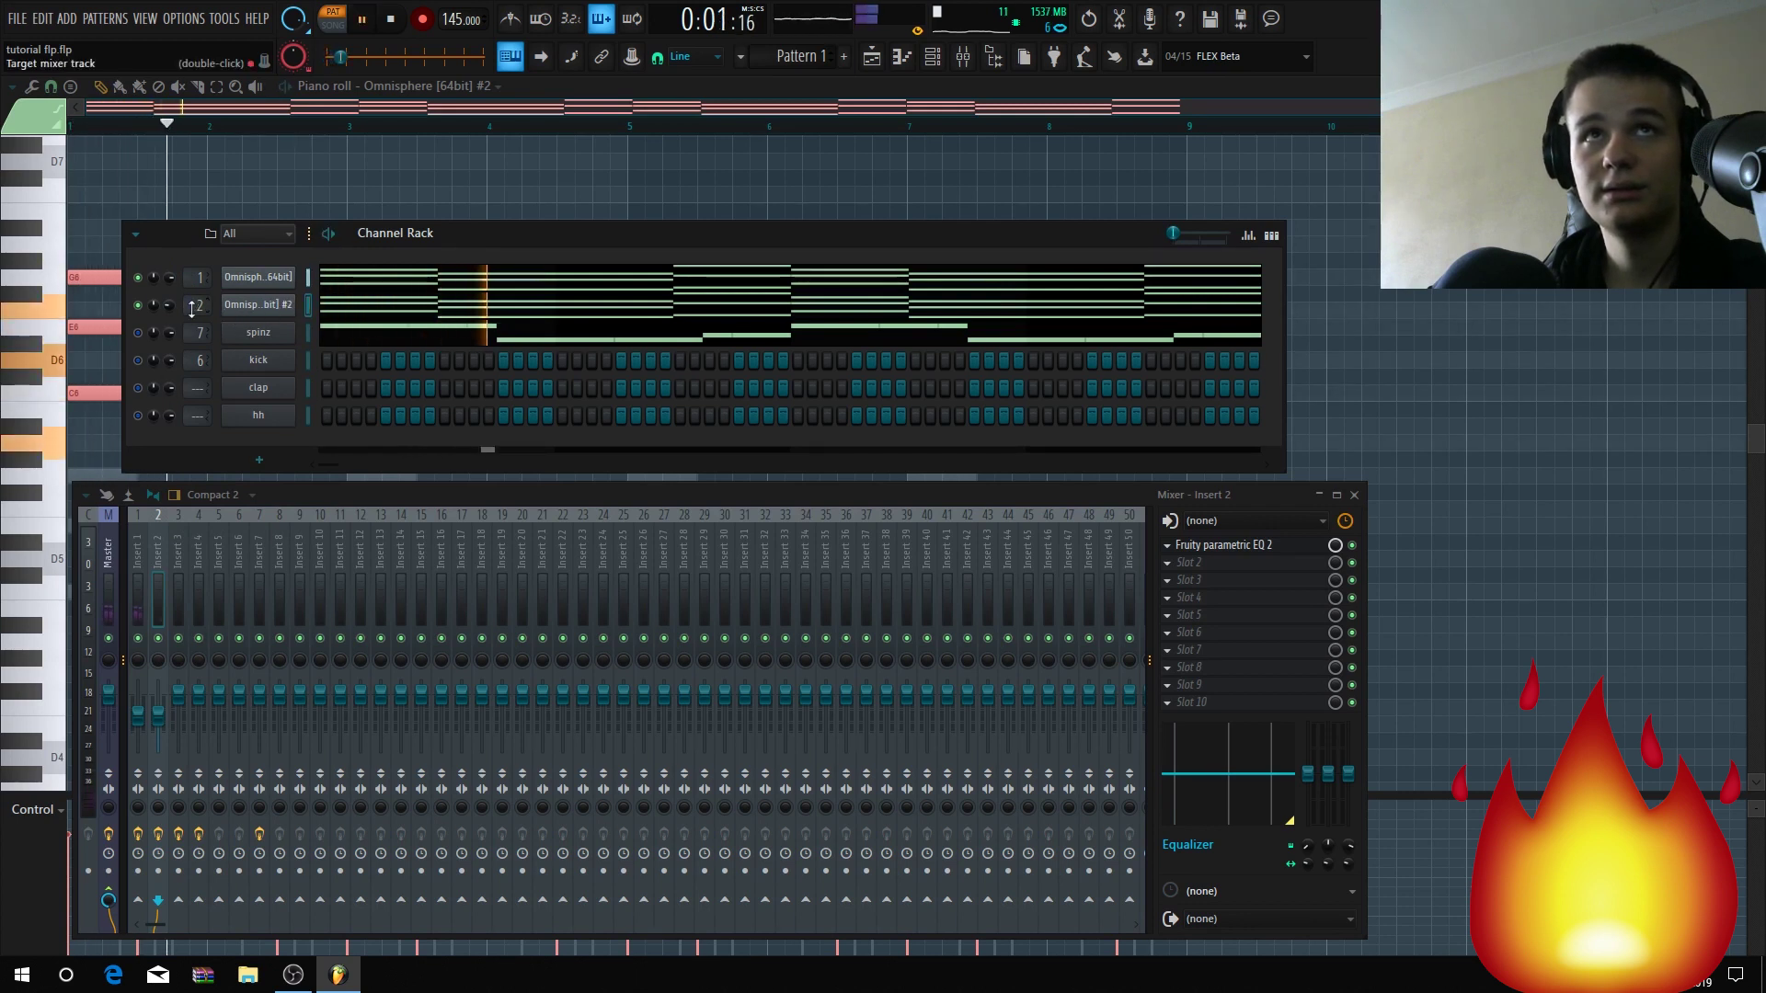
pyautogui.moveTo(169, 304)
pyautogui.mouseDown()
pyautogui.moveTo(169, 350)
pyautogui.moveTo(173, 307)
pyautogui.mouseUp()
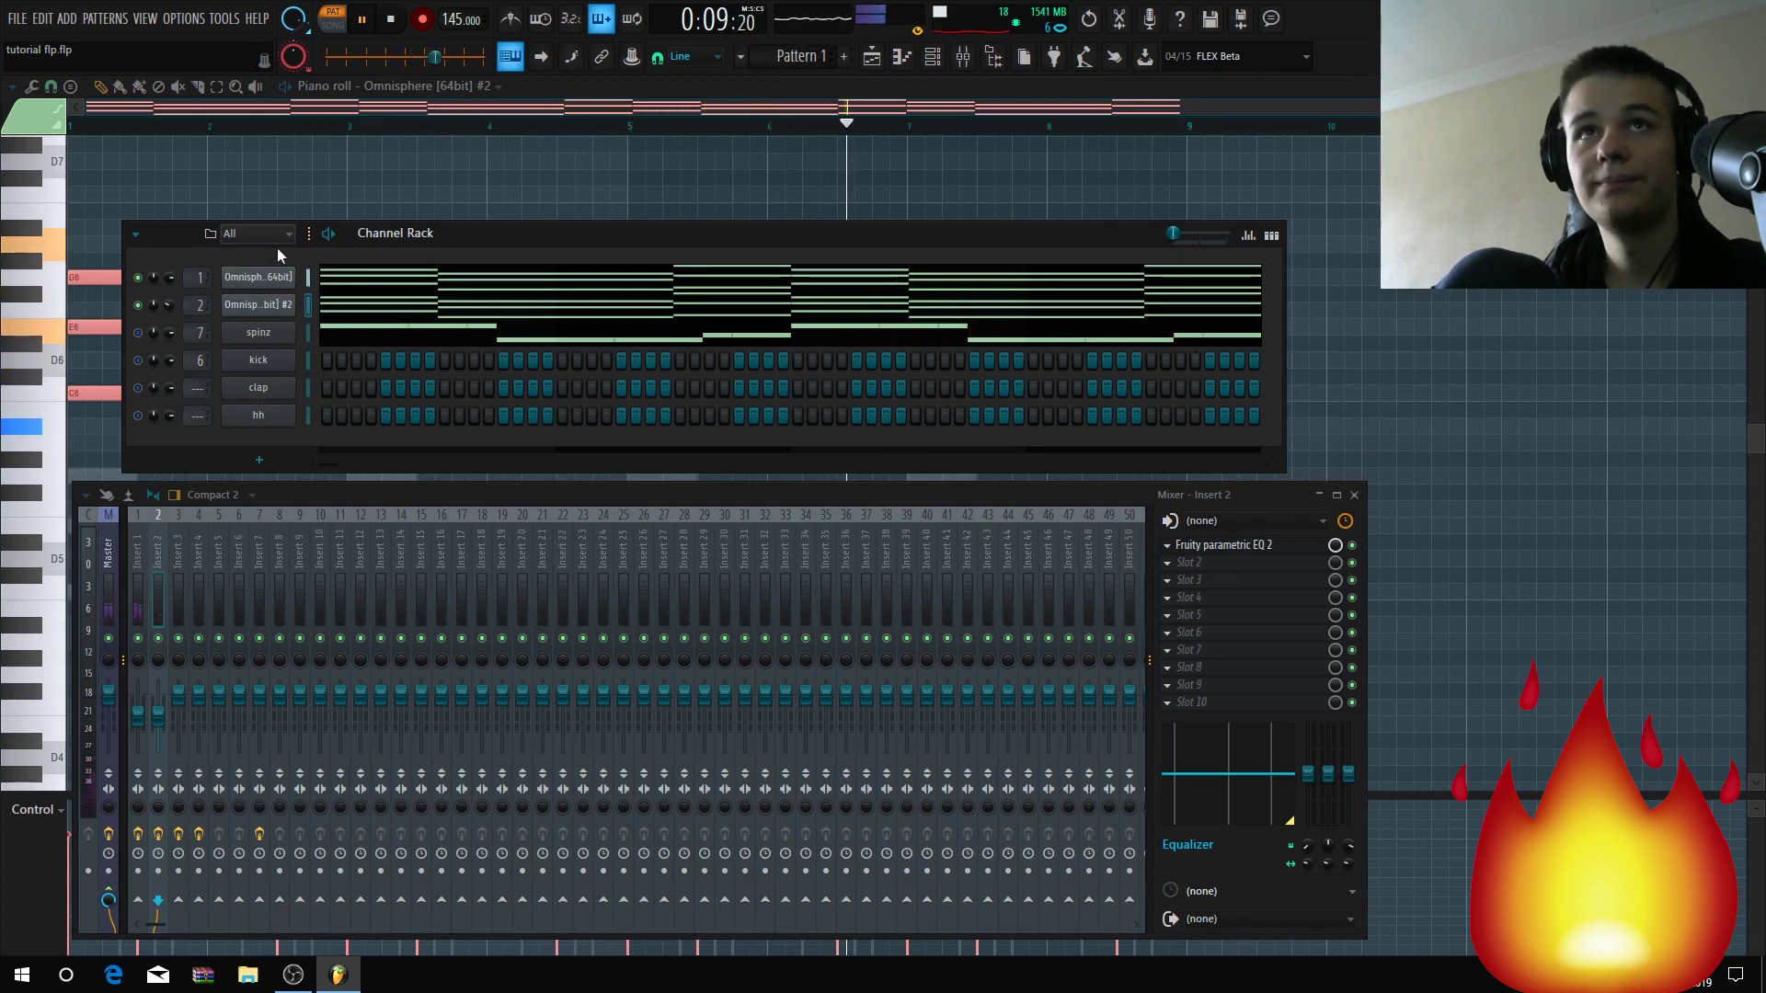
pyautogui.press('space')
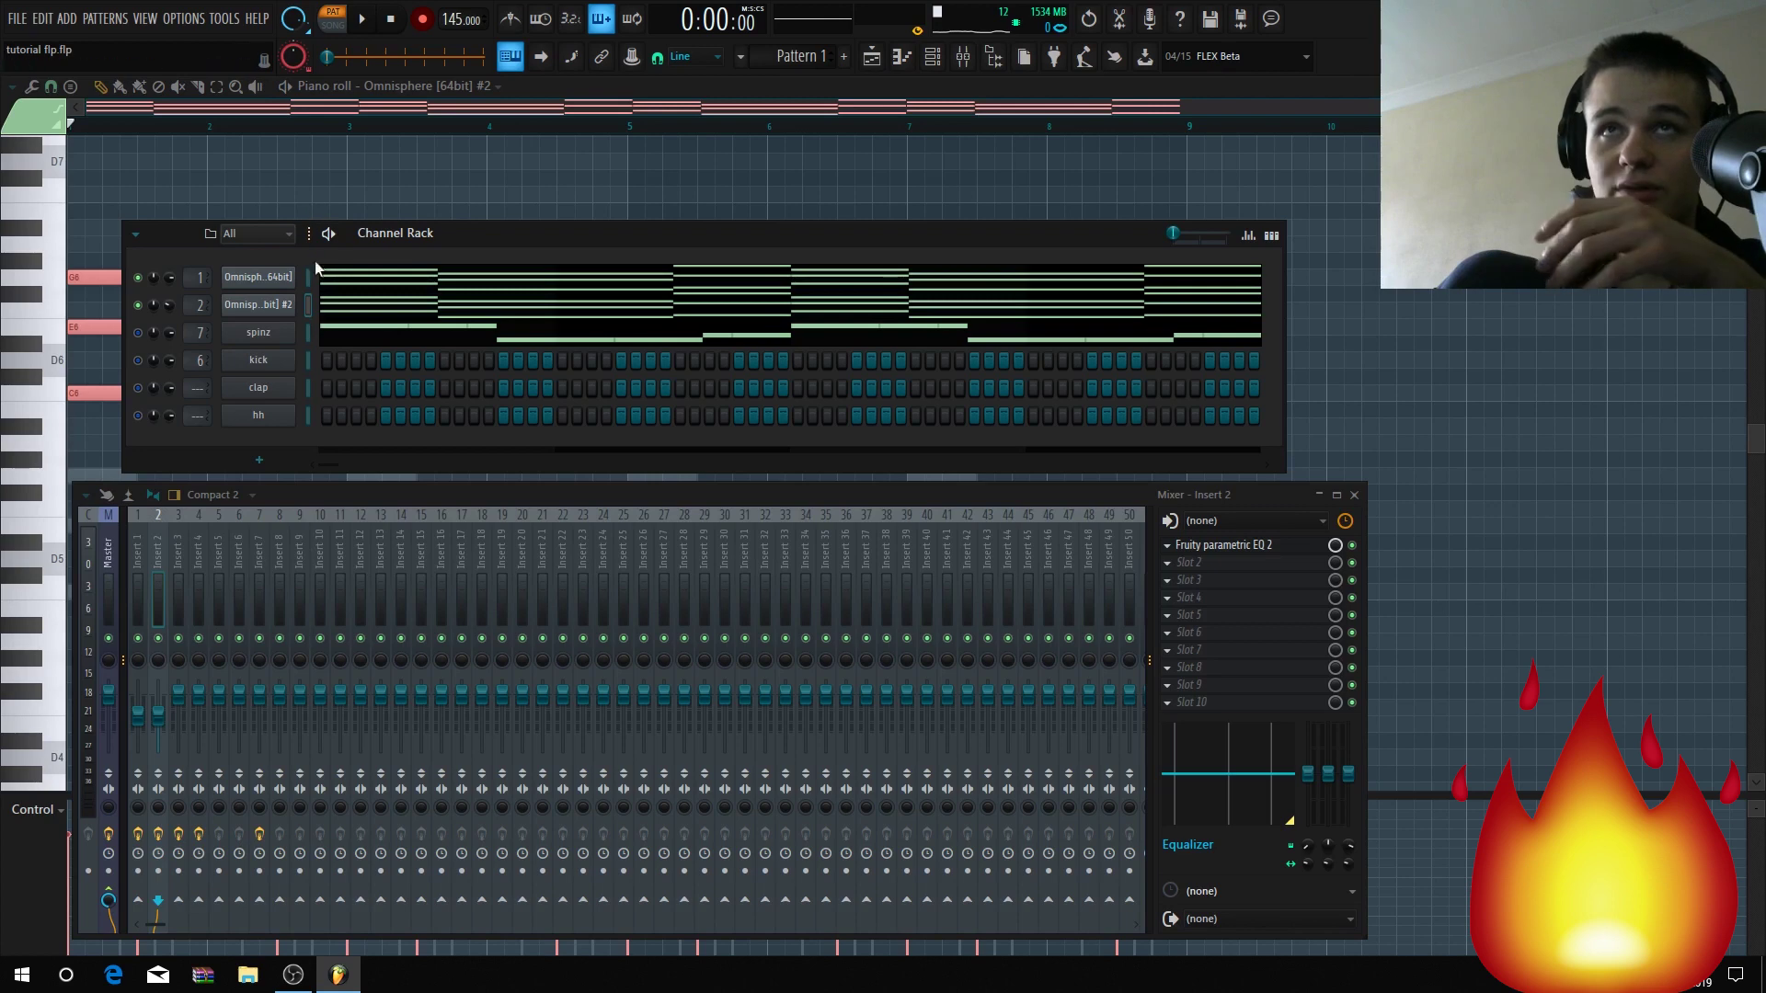
# Open Insert 1's parametric EQ, solo Insert 1, and listen to the low chord twice.
pyautogui.click(146, 600)
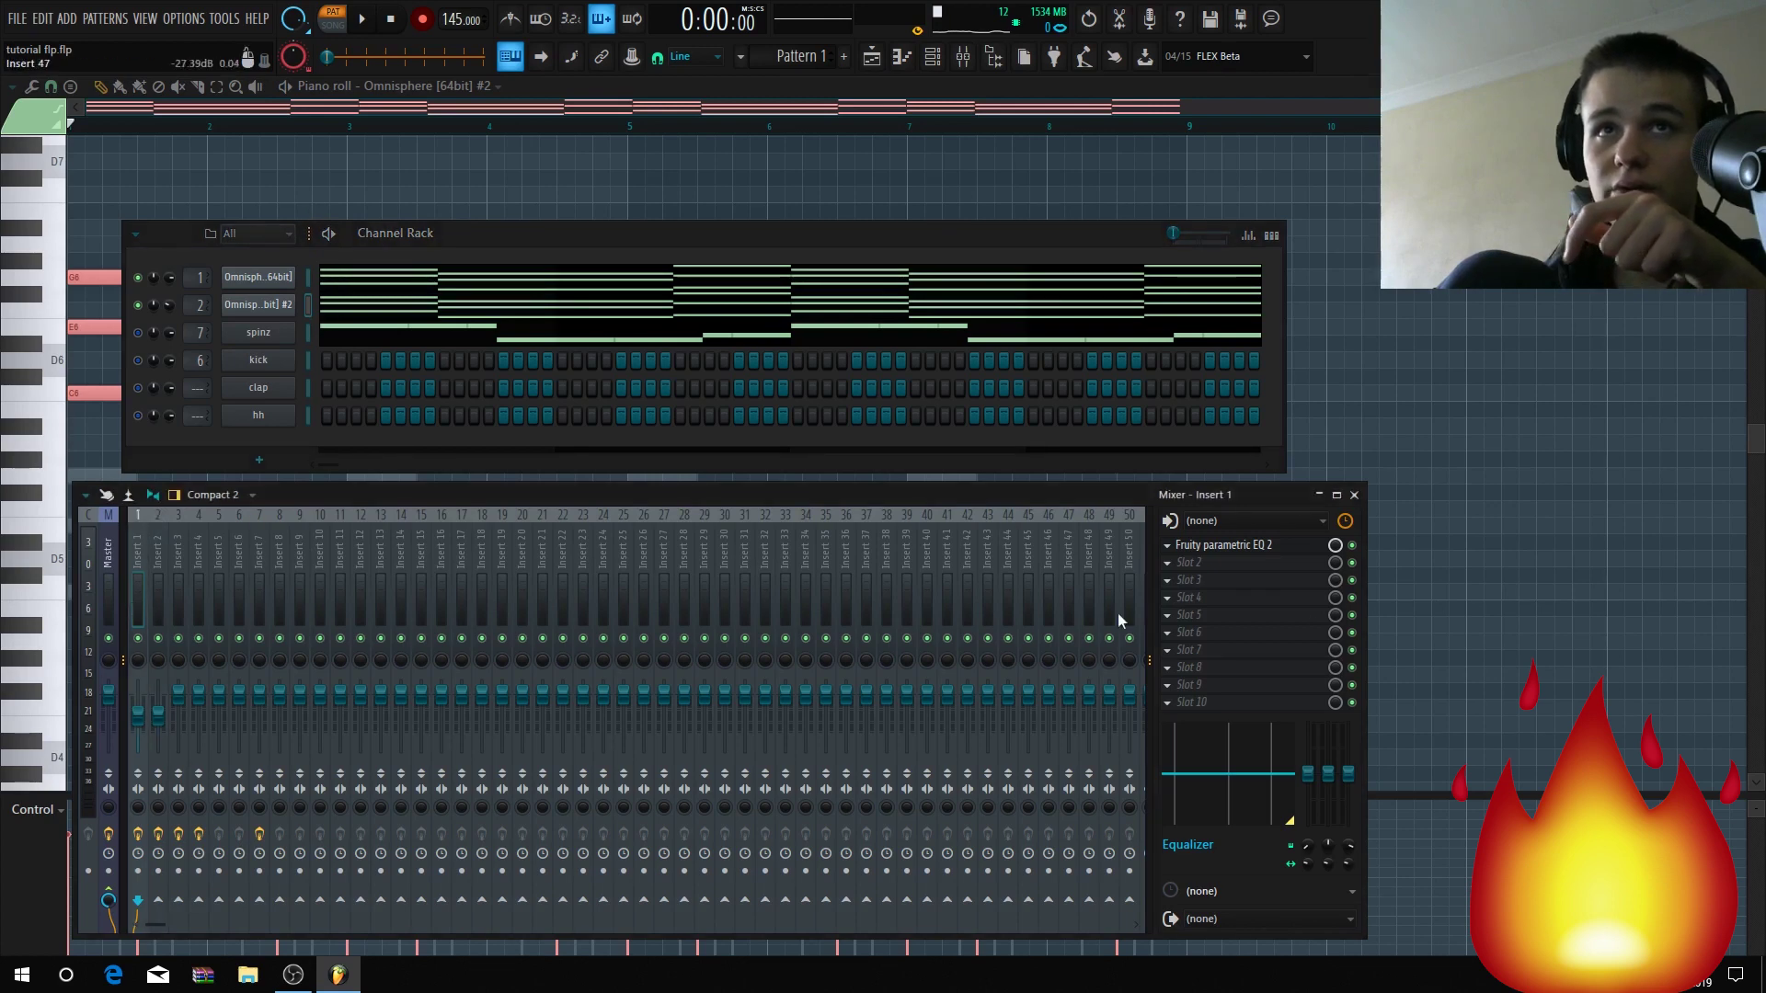
pyautogui.click(1246, 548)
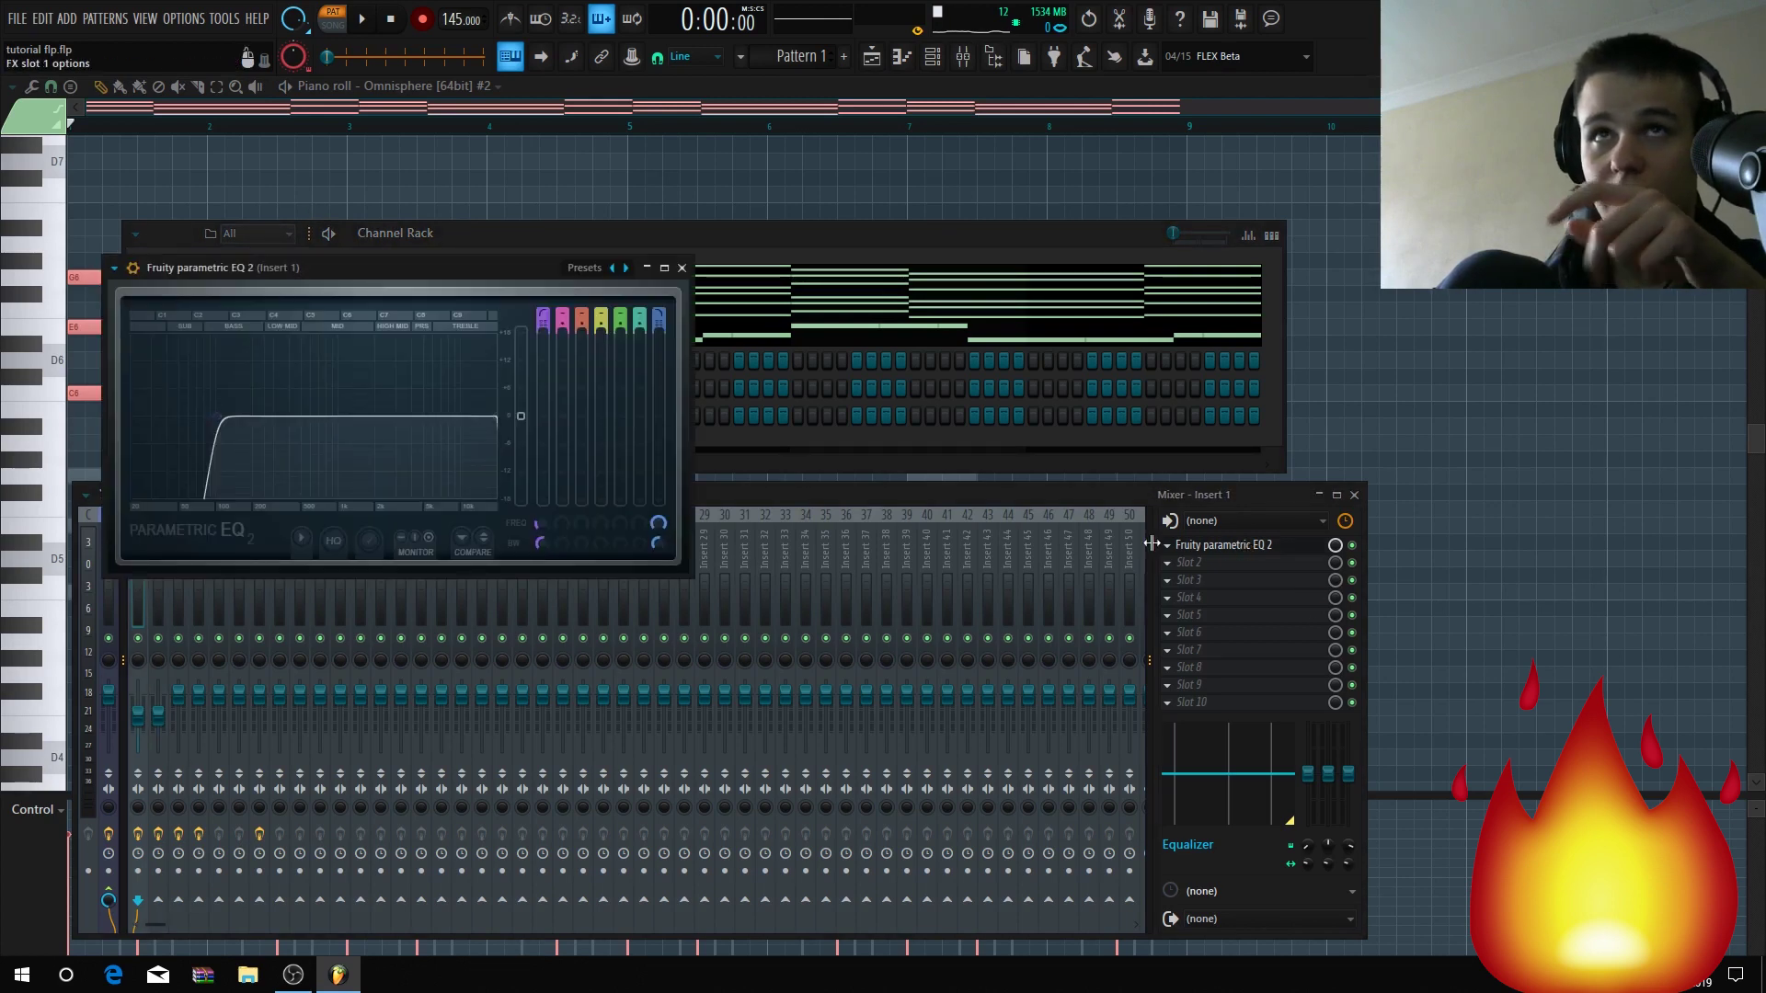
pyautogui.rightClick(140, 638)
pyautogui.press('space')
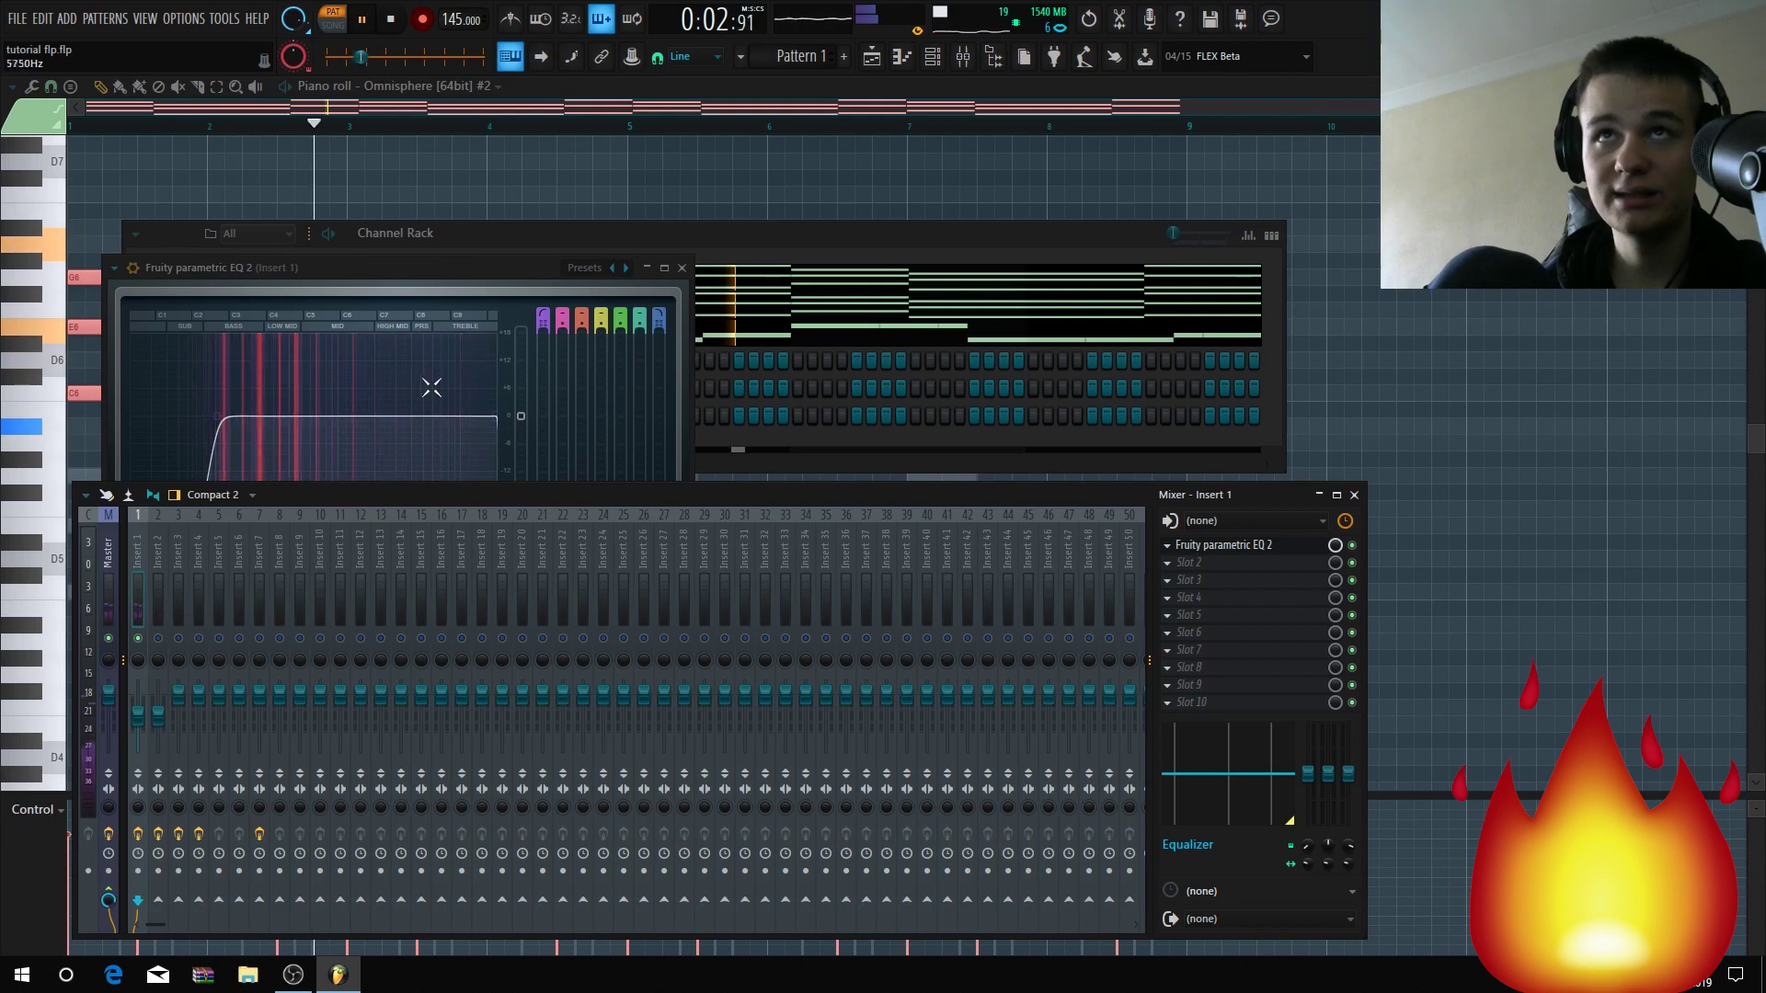
pyautogui.press('space')
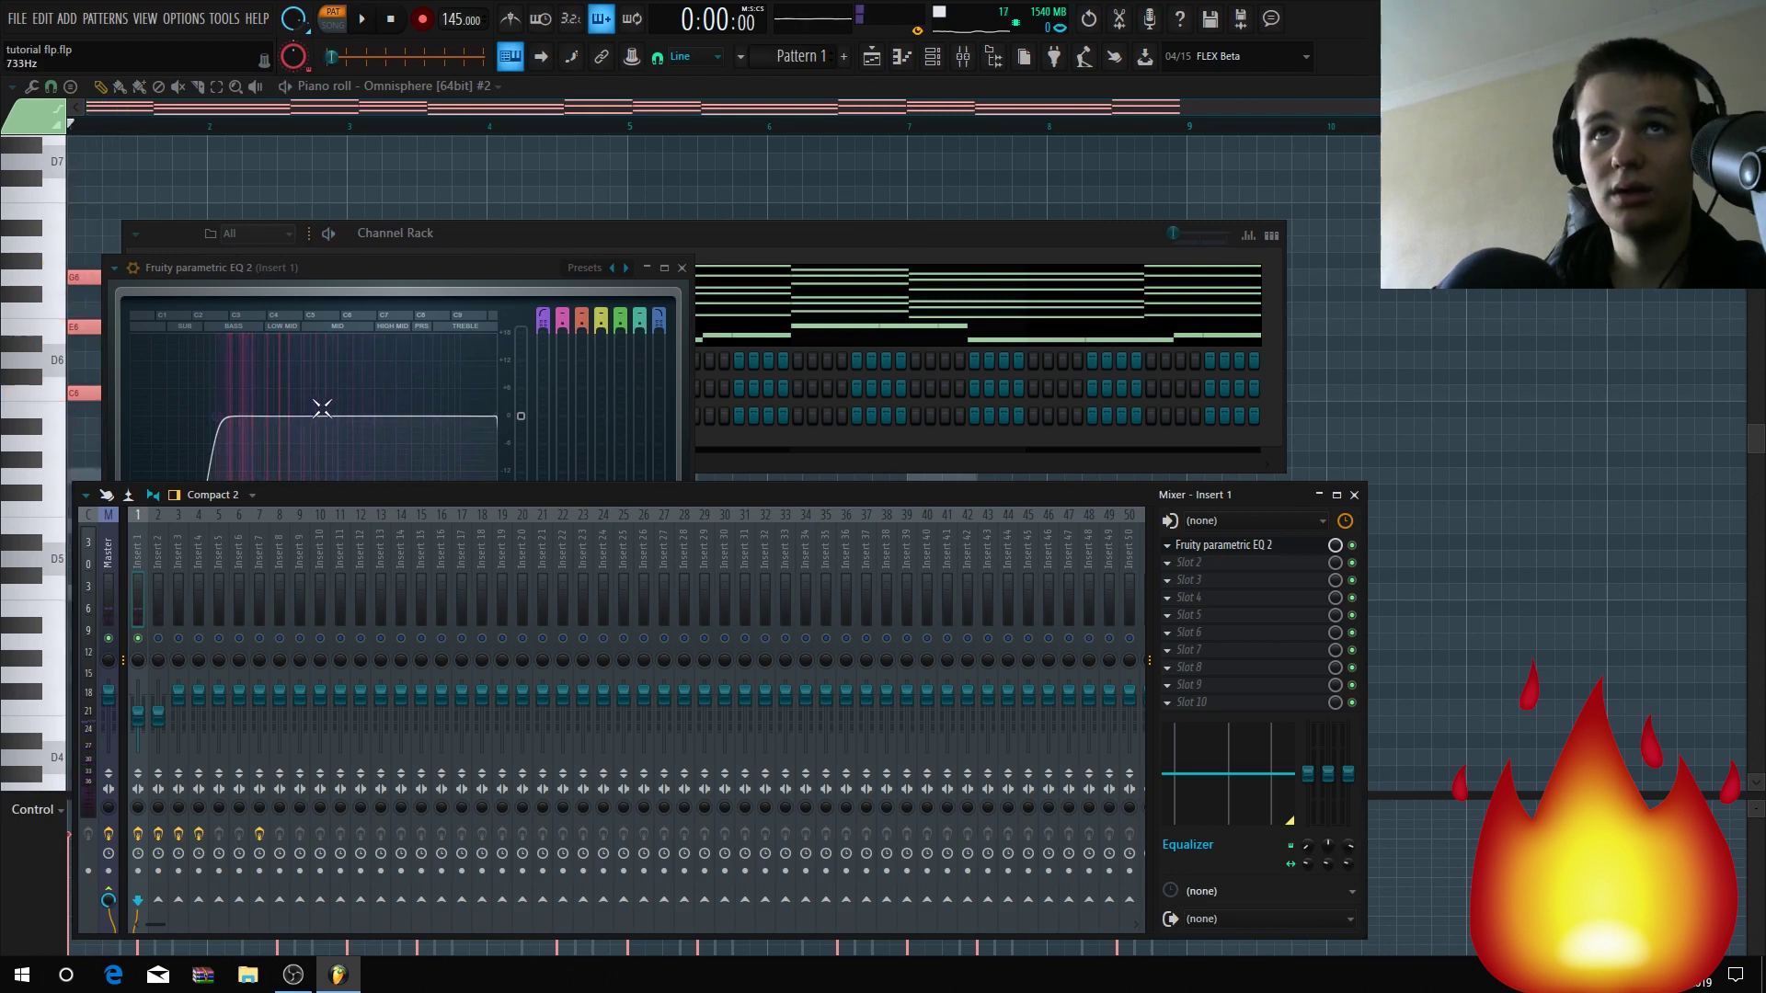
pyautogui.press('space')
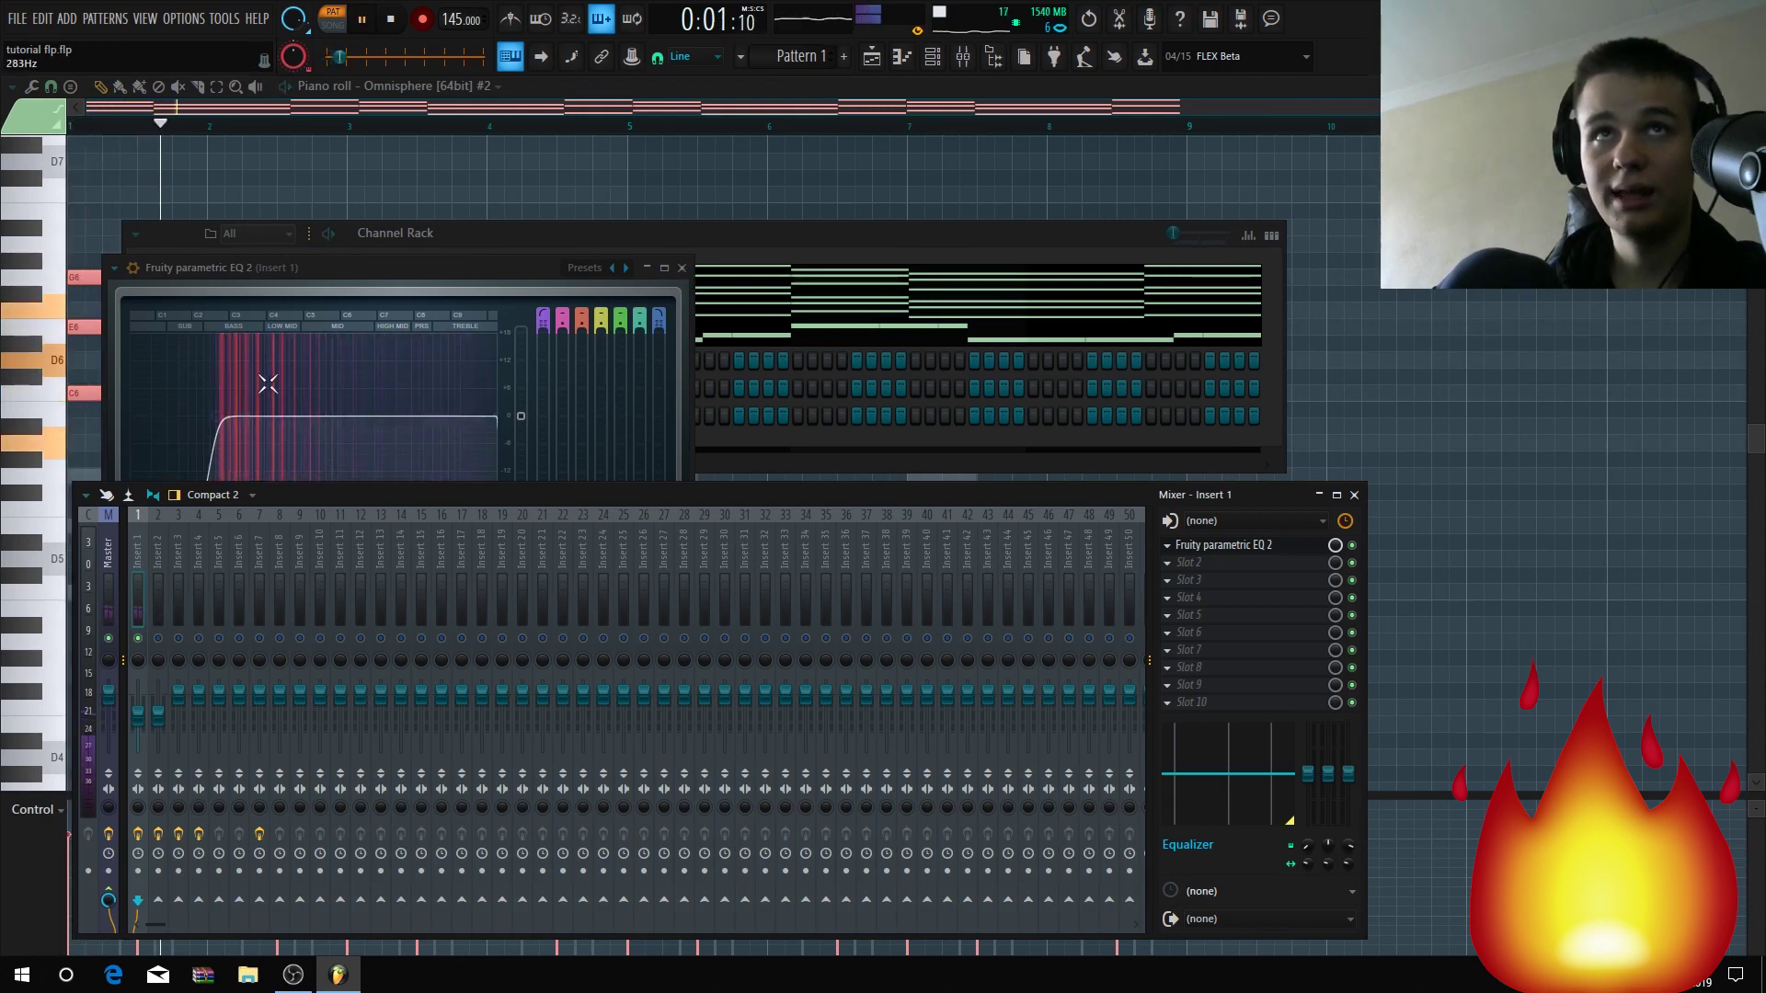
pyautogui.press('space')
# Close Insert 1's EQ and view the first Omnisphere's notes in the piano roll.
pyautogui.click(682, 268)
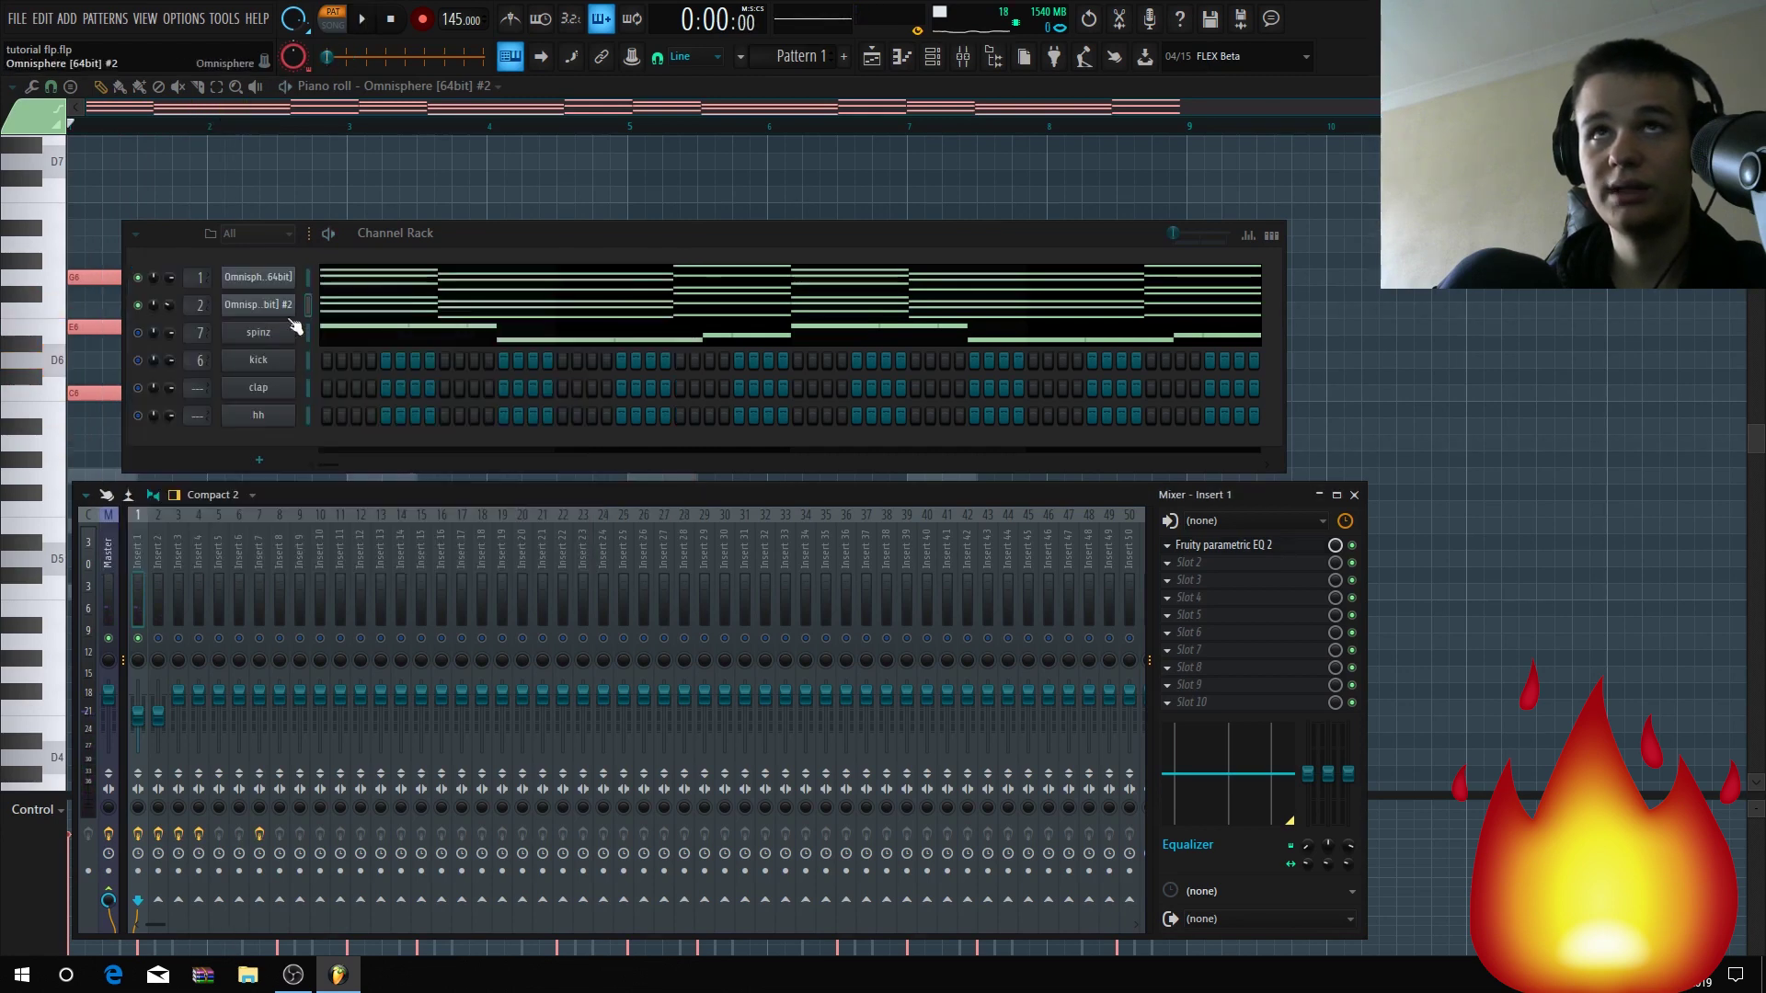
pyautogui.rightClick(281, 285)
pyautogui.click(411, 278)
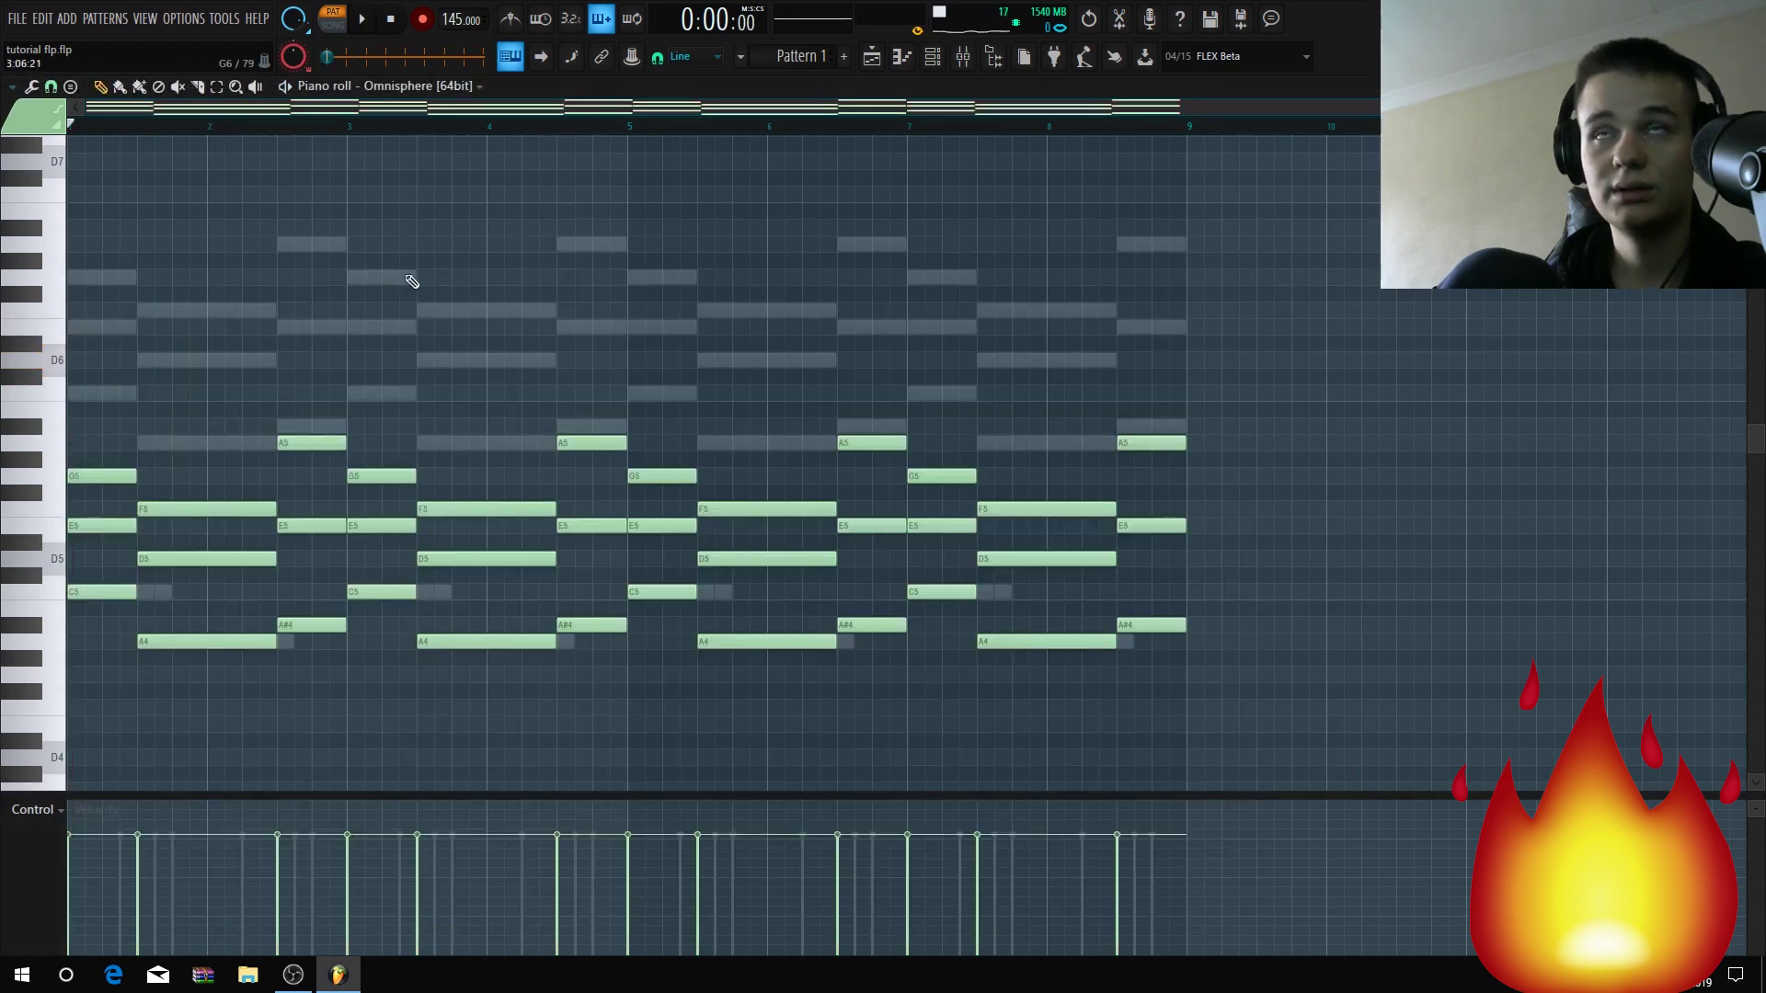
pyautogui.click(933, 56)
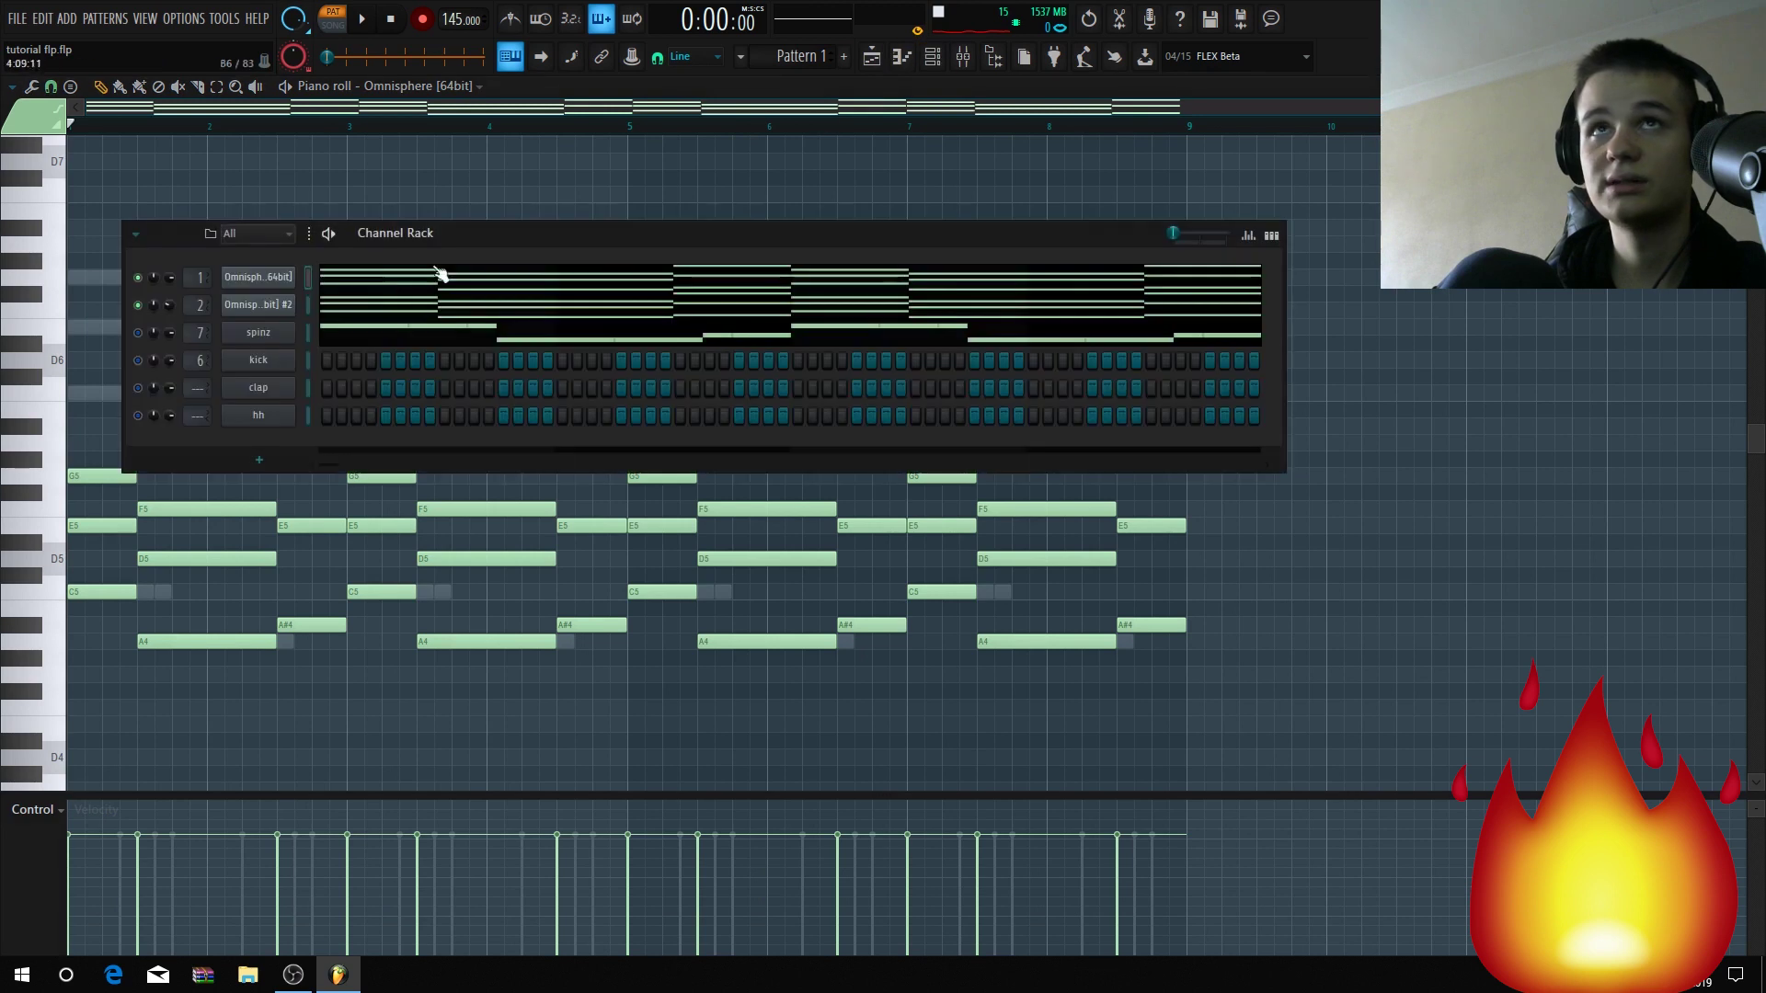
# Select every Omnisphere #2 note and shift them down two octaves into the A4–C4 range.
pyautogui.rightClick(285, 306)
pyautogui.click(331, 305)
pyautogui.moveTo(1108, 222); pyautogui.dragTo(1231, 255)
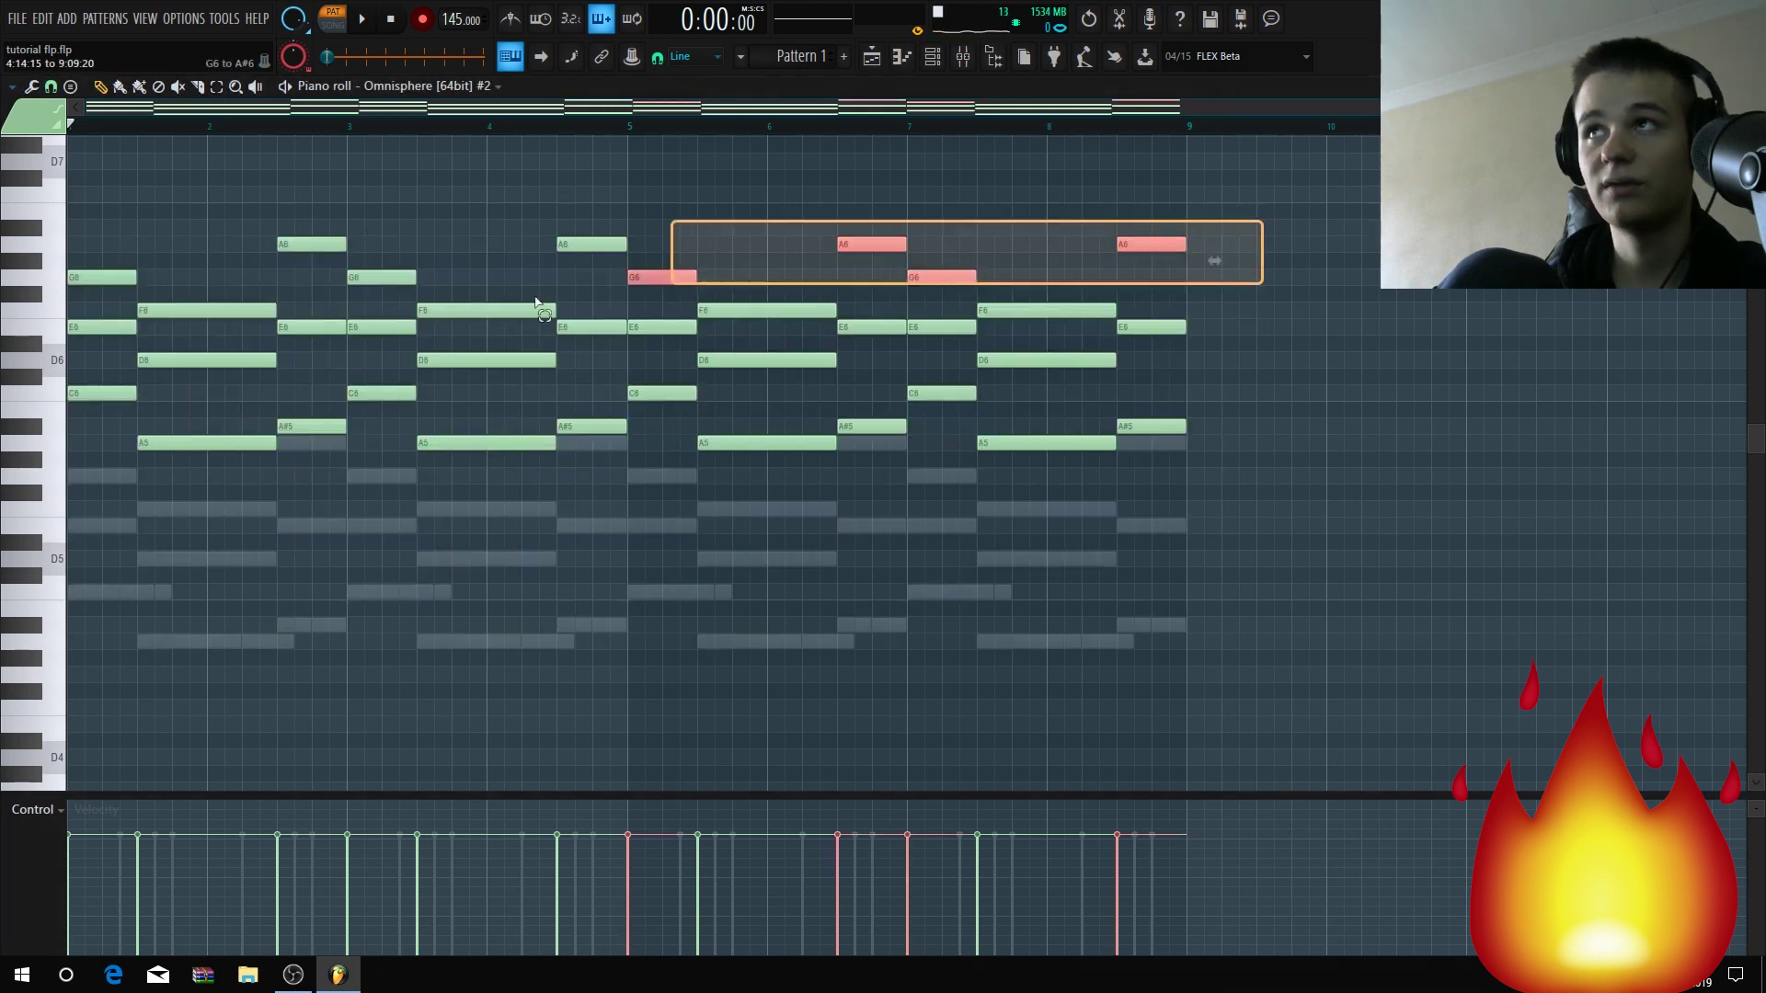
pyautogui.hotkey('ctrl', 'a')
pyautogui.hotkey('ctrl', 'Down')
pyautogui.hotkey('ctrl', 'Down')
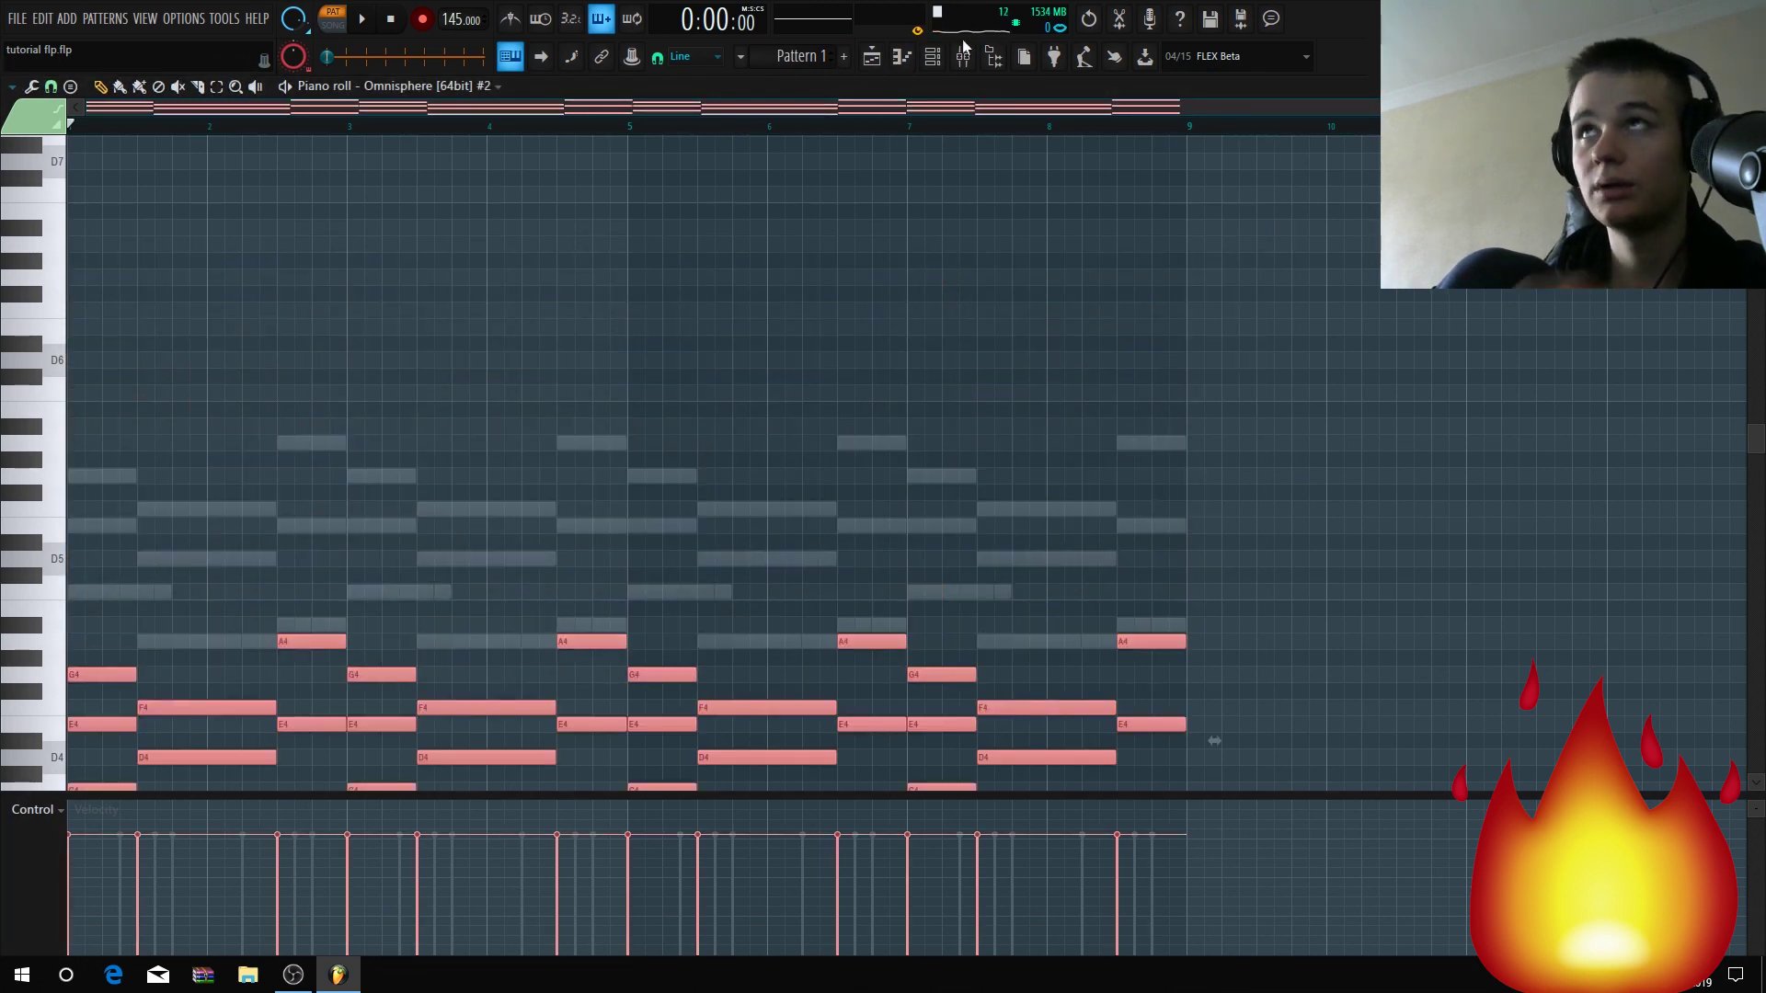
pyautogui.press('F9')
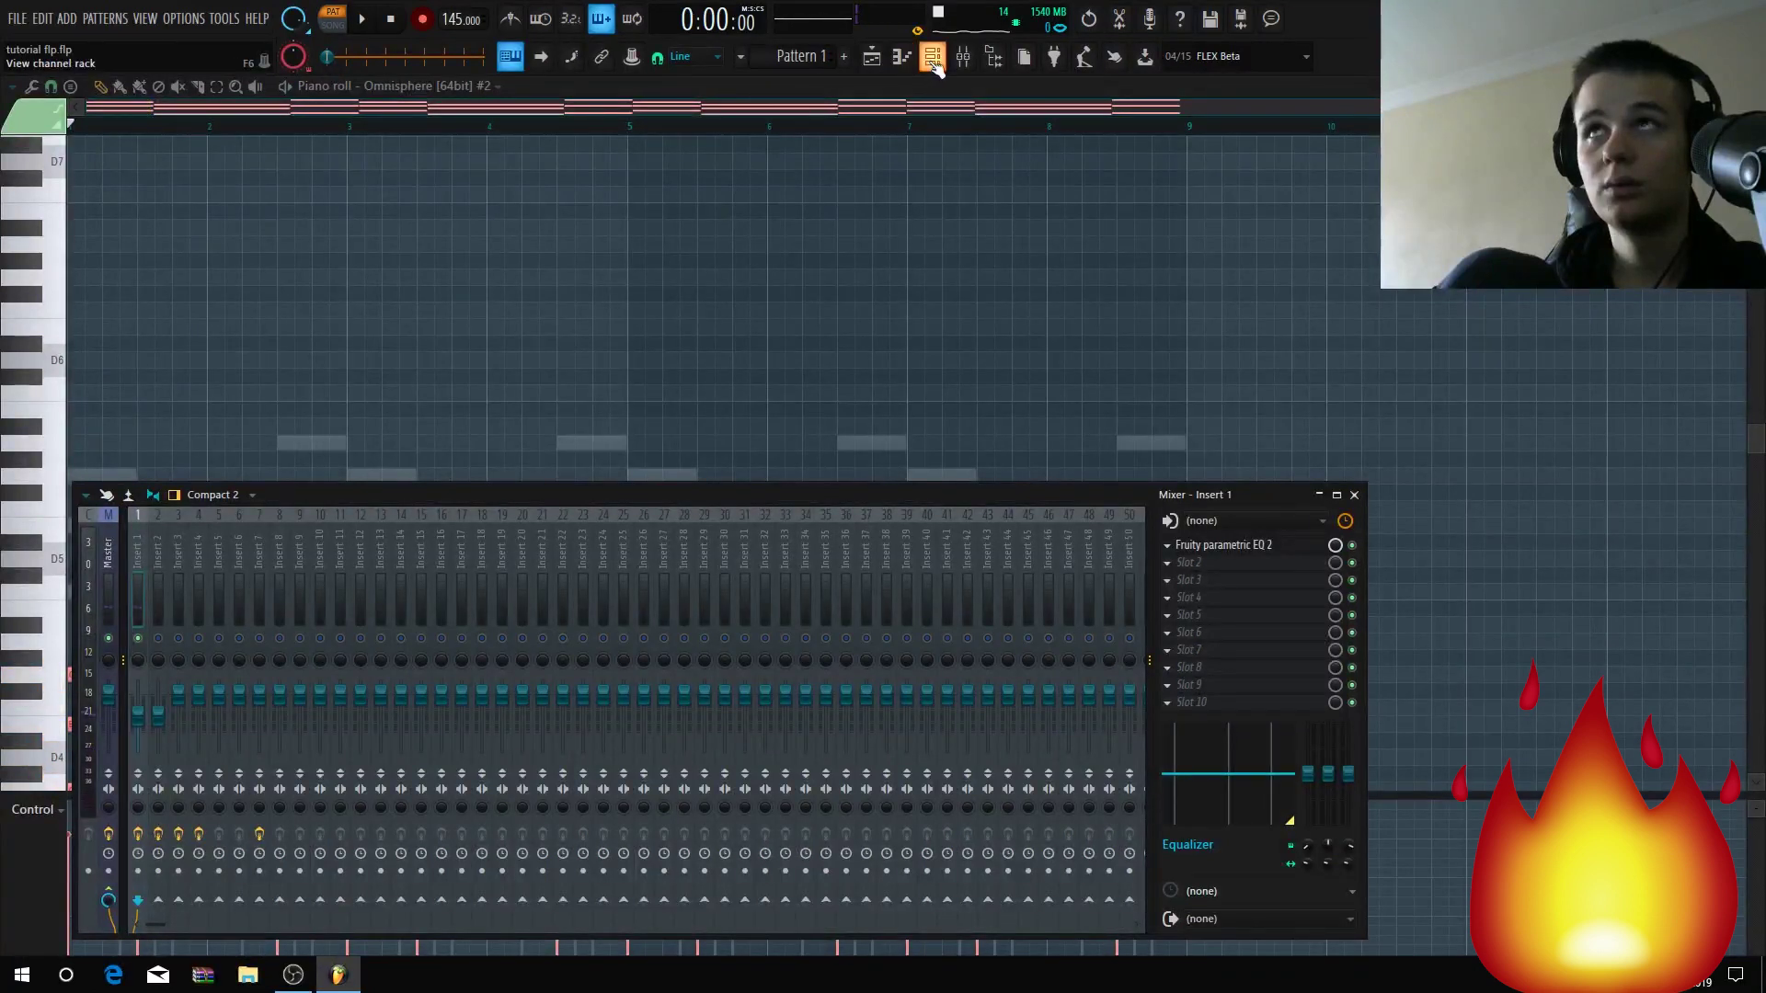
# Set Insert 2's EQ high-pass to about 159 Hz and audition the lowered bell chord.
pyautogui.click(933, 61)
pyautogui.click(157, 607)
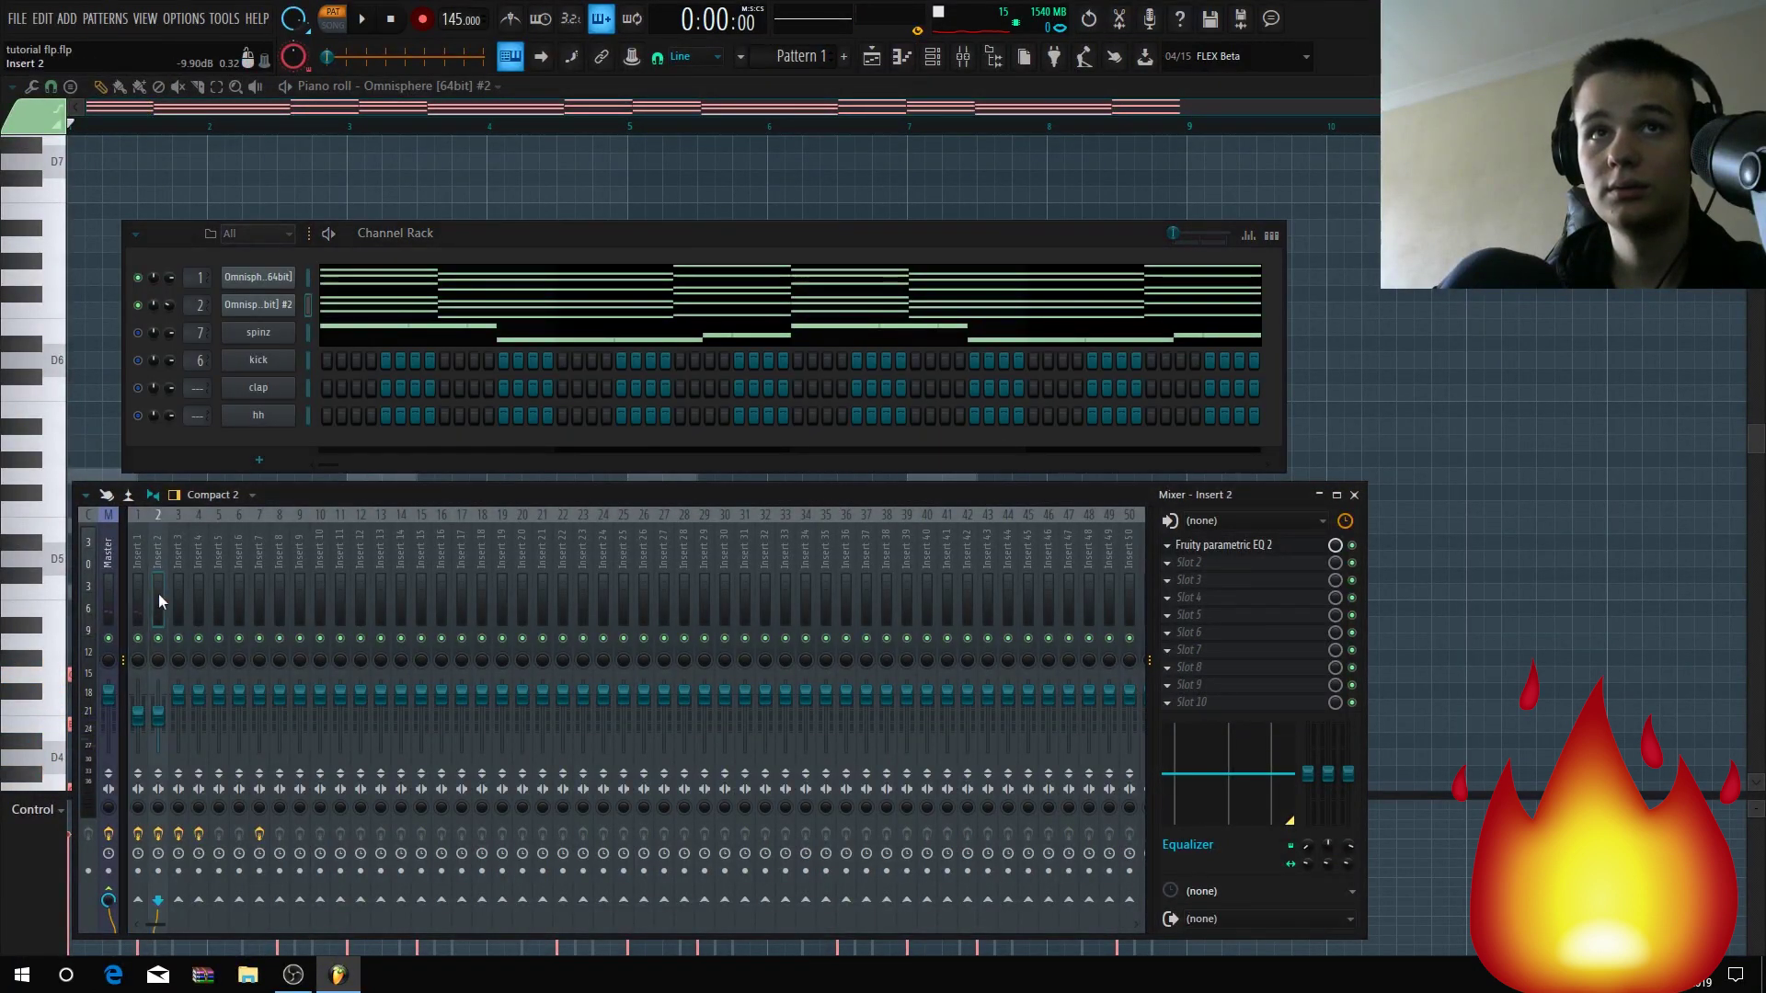
pyautogui.press('space')
pyautogui.click(1223, 544)
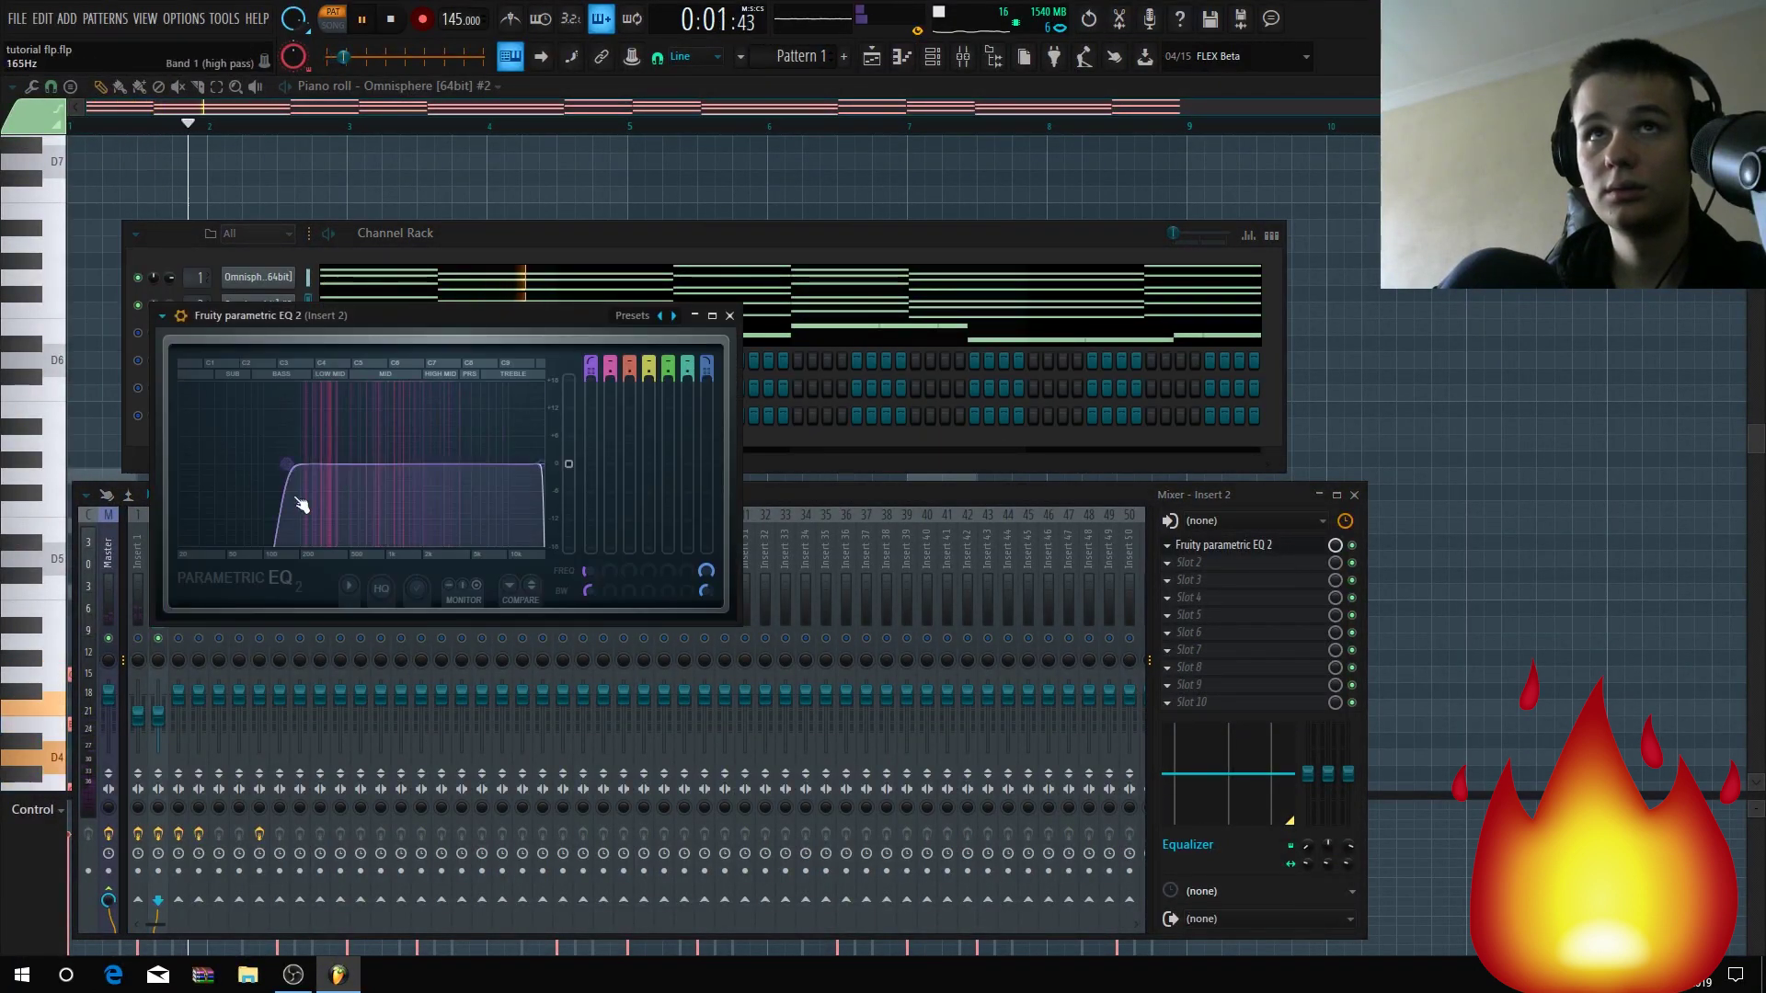
pyautogui.moveTo(301, 505)
pyautogui.mouseDown()
pyautogui.moveTo(218, 505)
pyautogui.moveTo(296, 505)
pyautogui.mouseUp()
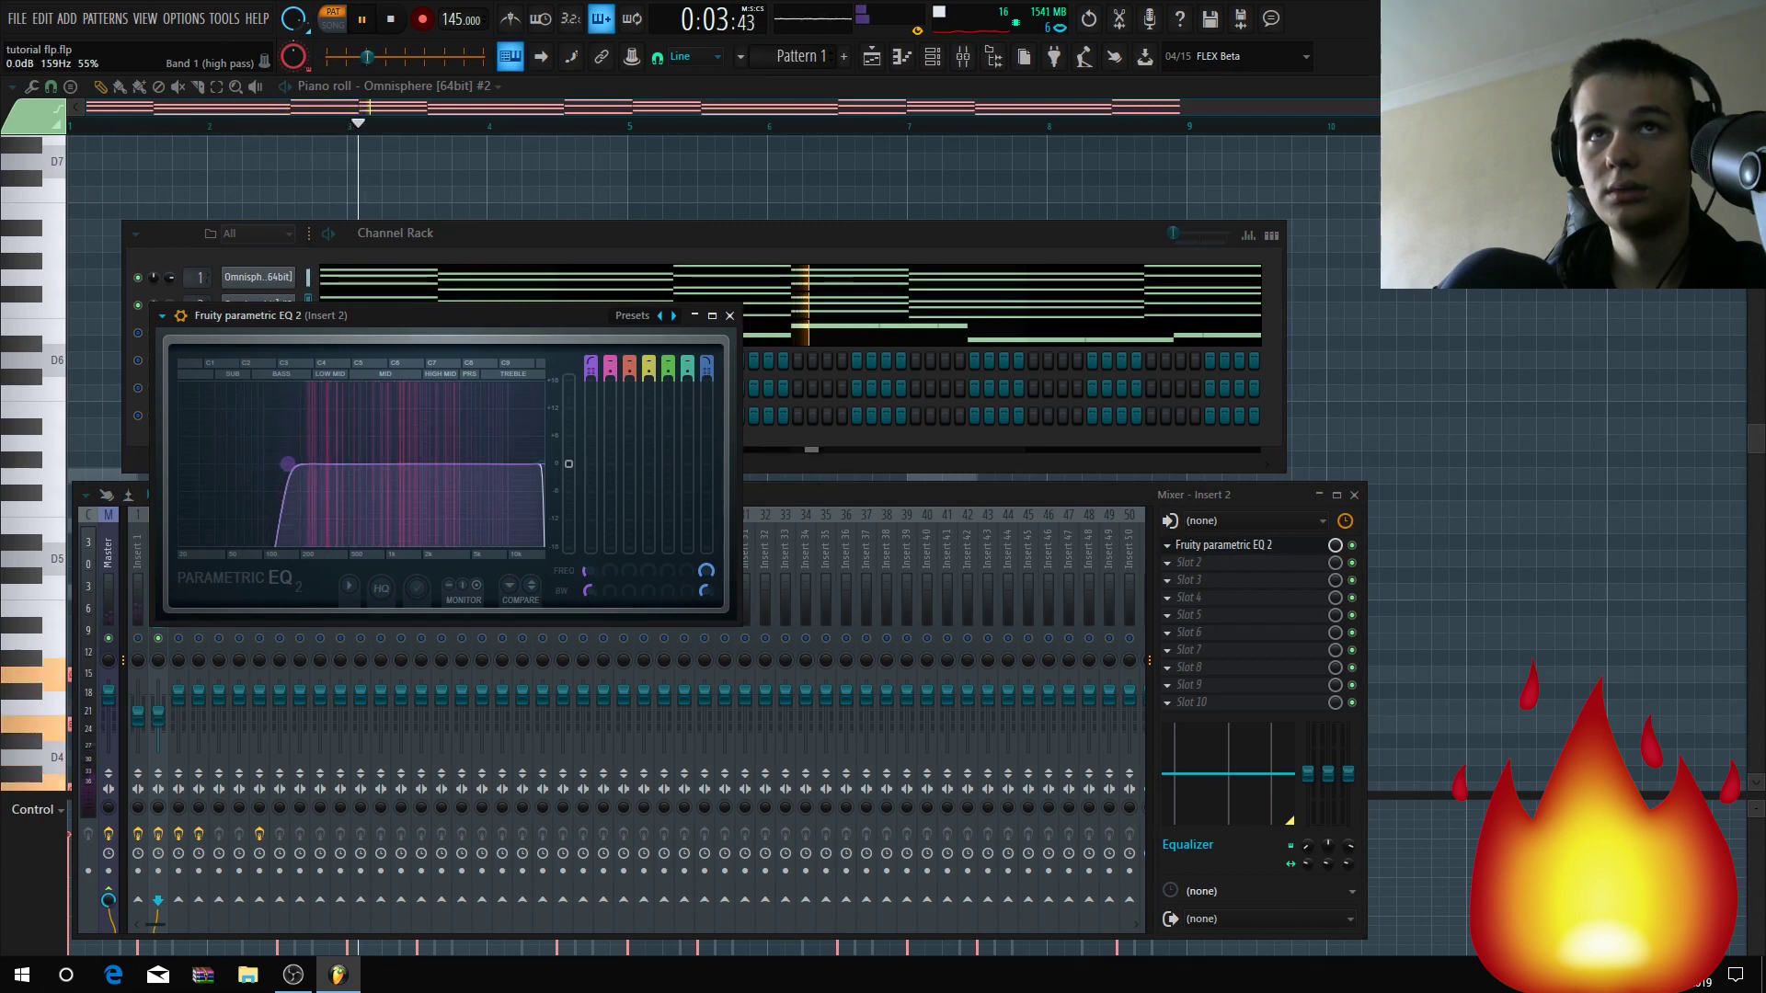
pyautogui.press('space')
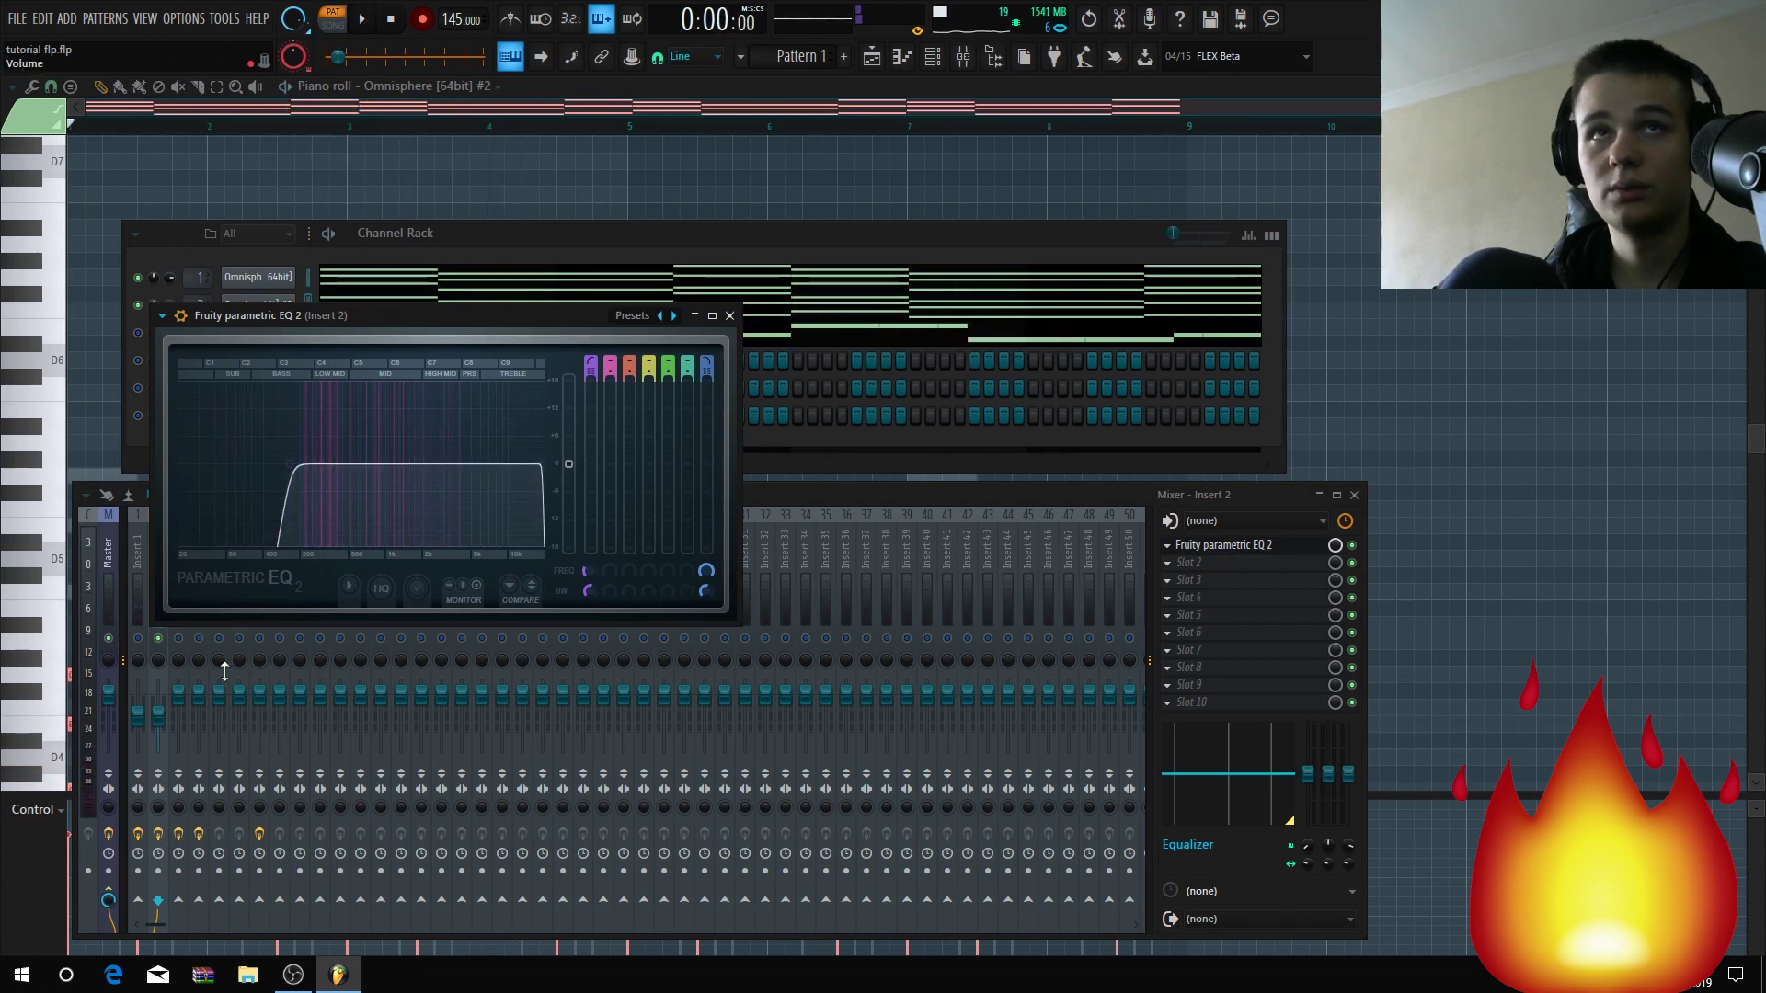
pyautogui.click(149, 629)
pyautogui.press('space')
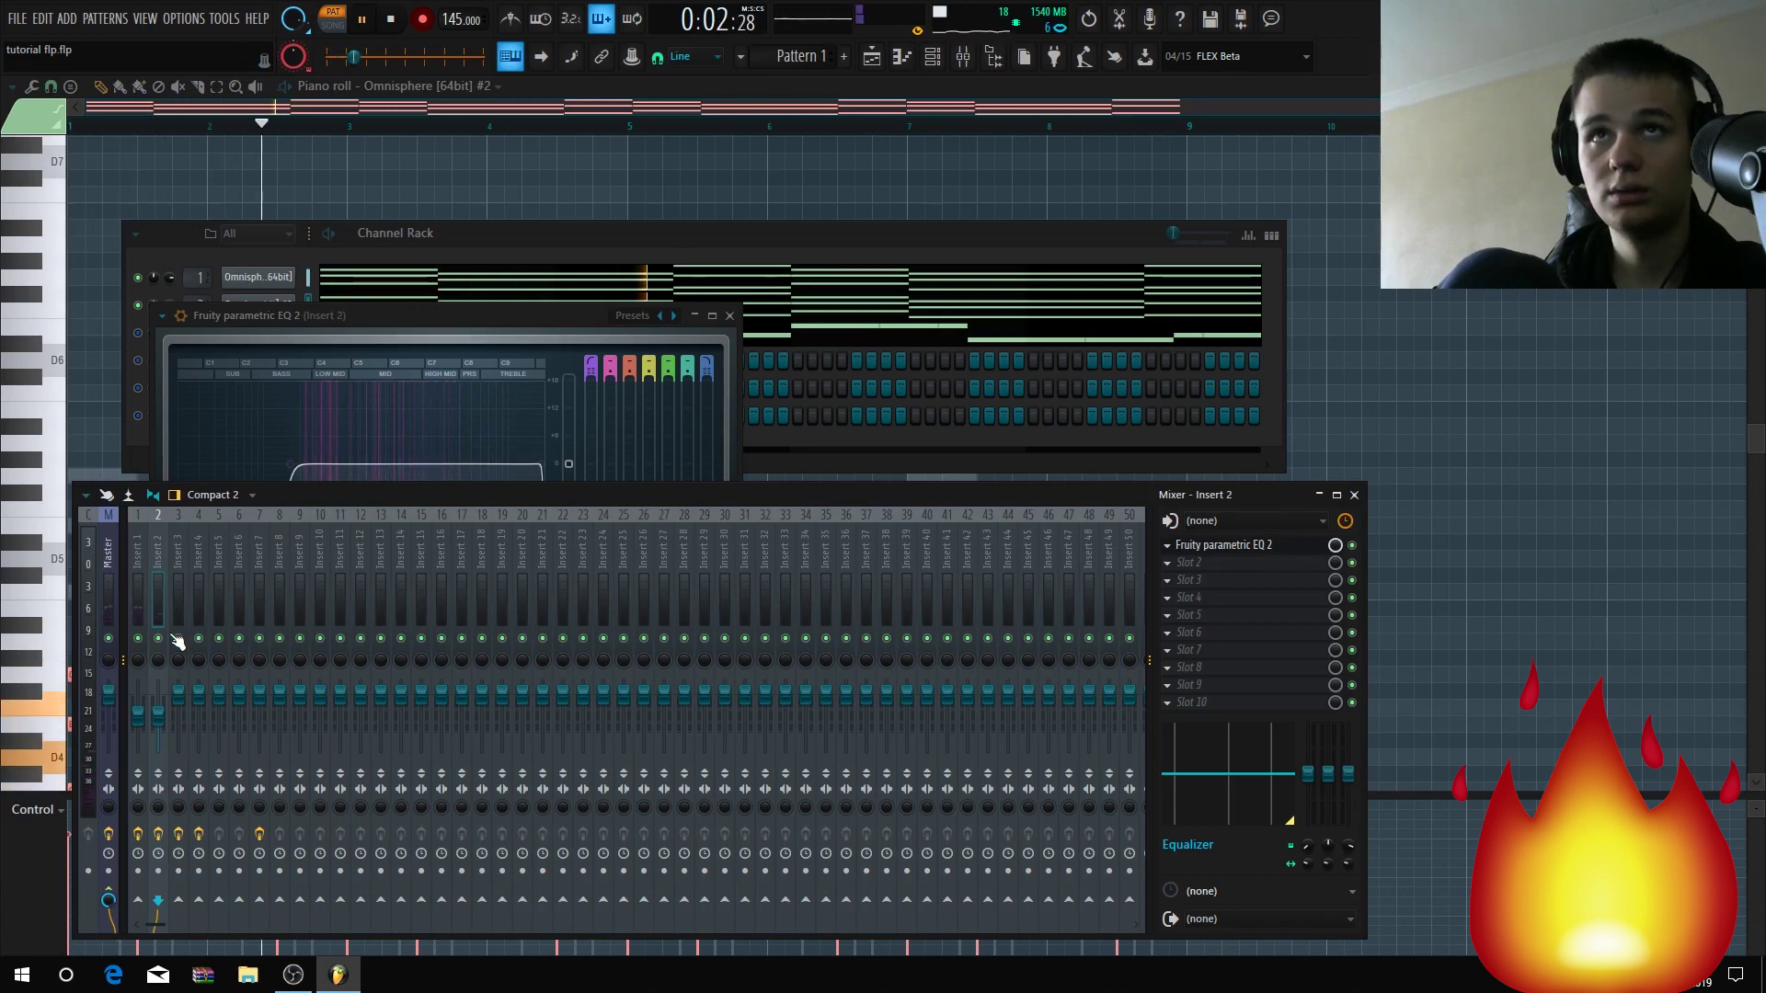
pyautogui.press('space')
# Open Omnisphere #2's piano roll and box-select every note across all bars.
pyautogui.click(837, 250)
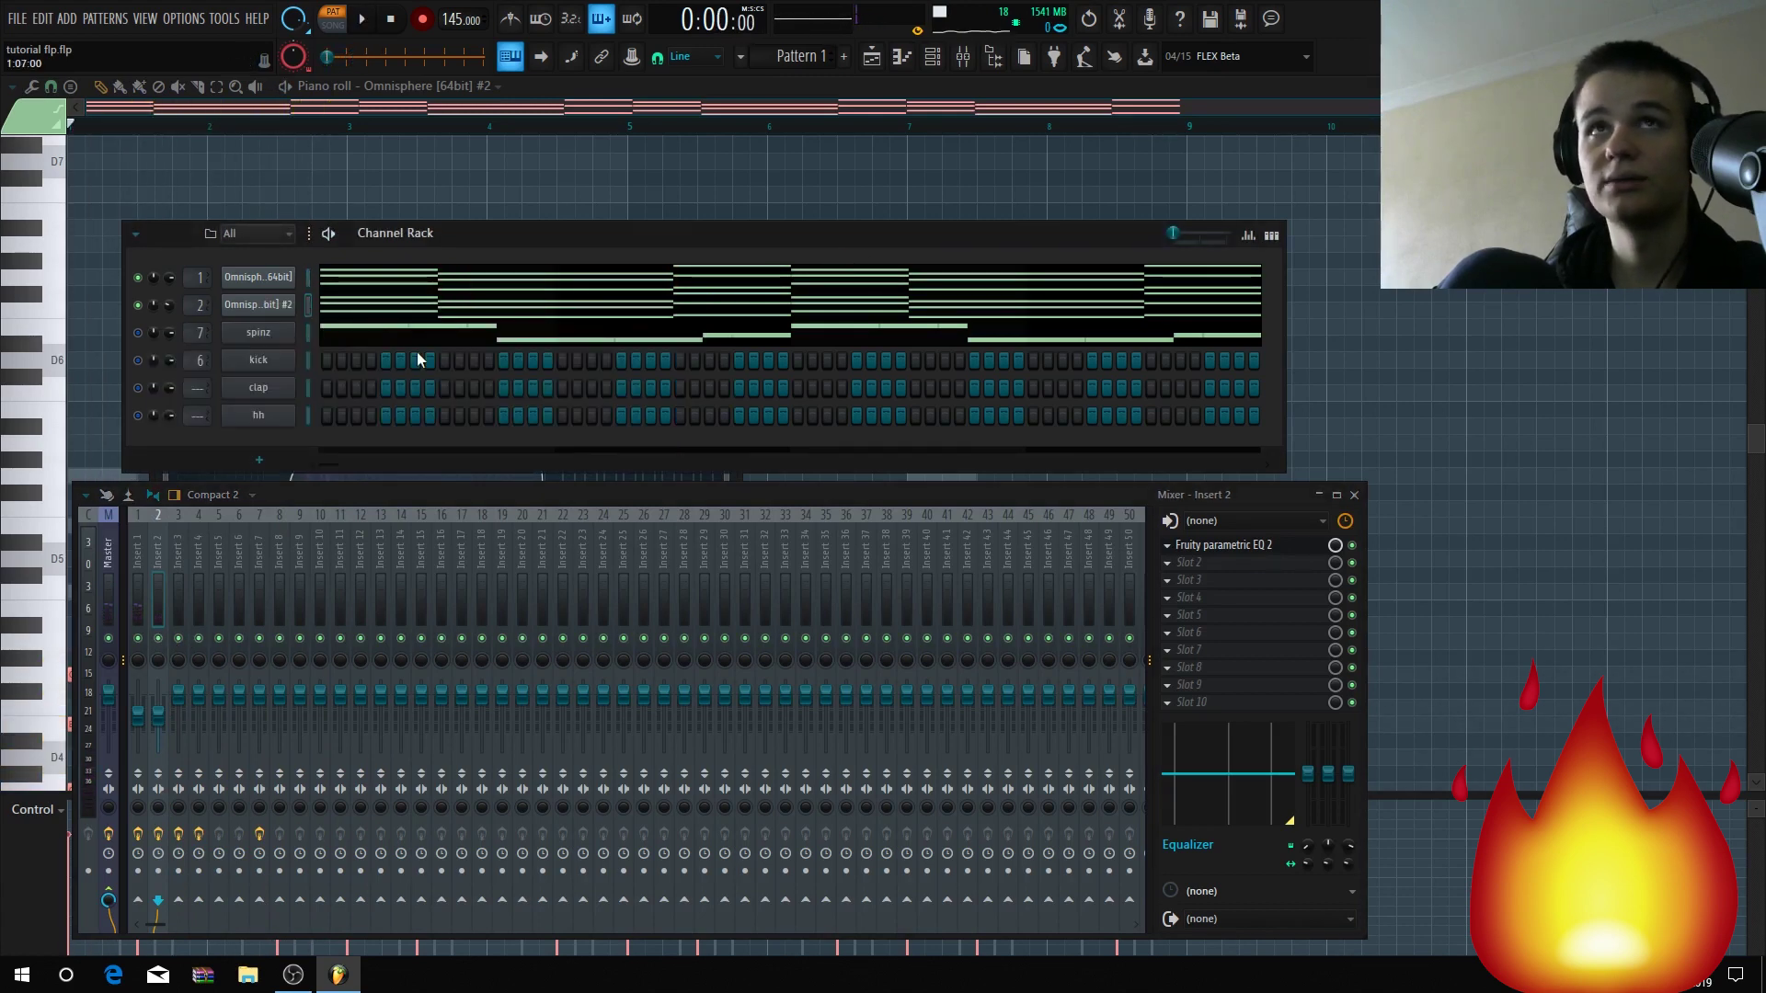
pyautogui.rightClick(276, 305)
pyautogui.click(377, 306)
pyautogui.rightClick(276, 305)
pyautogui.click(382, 311)
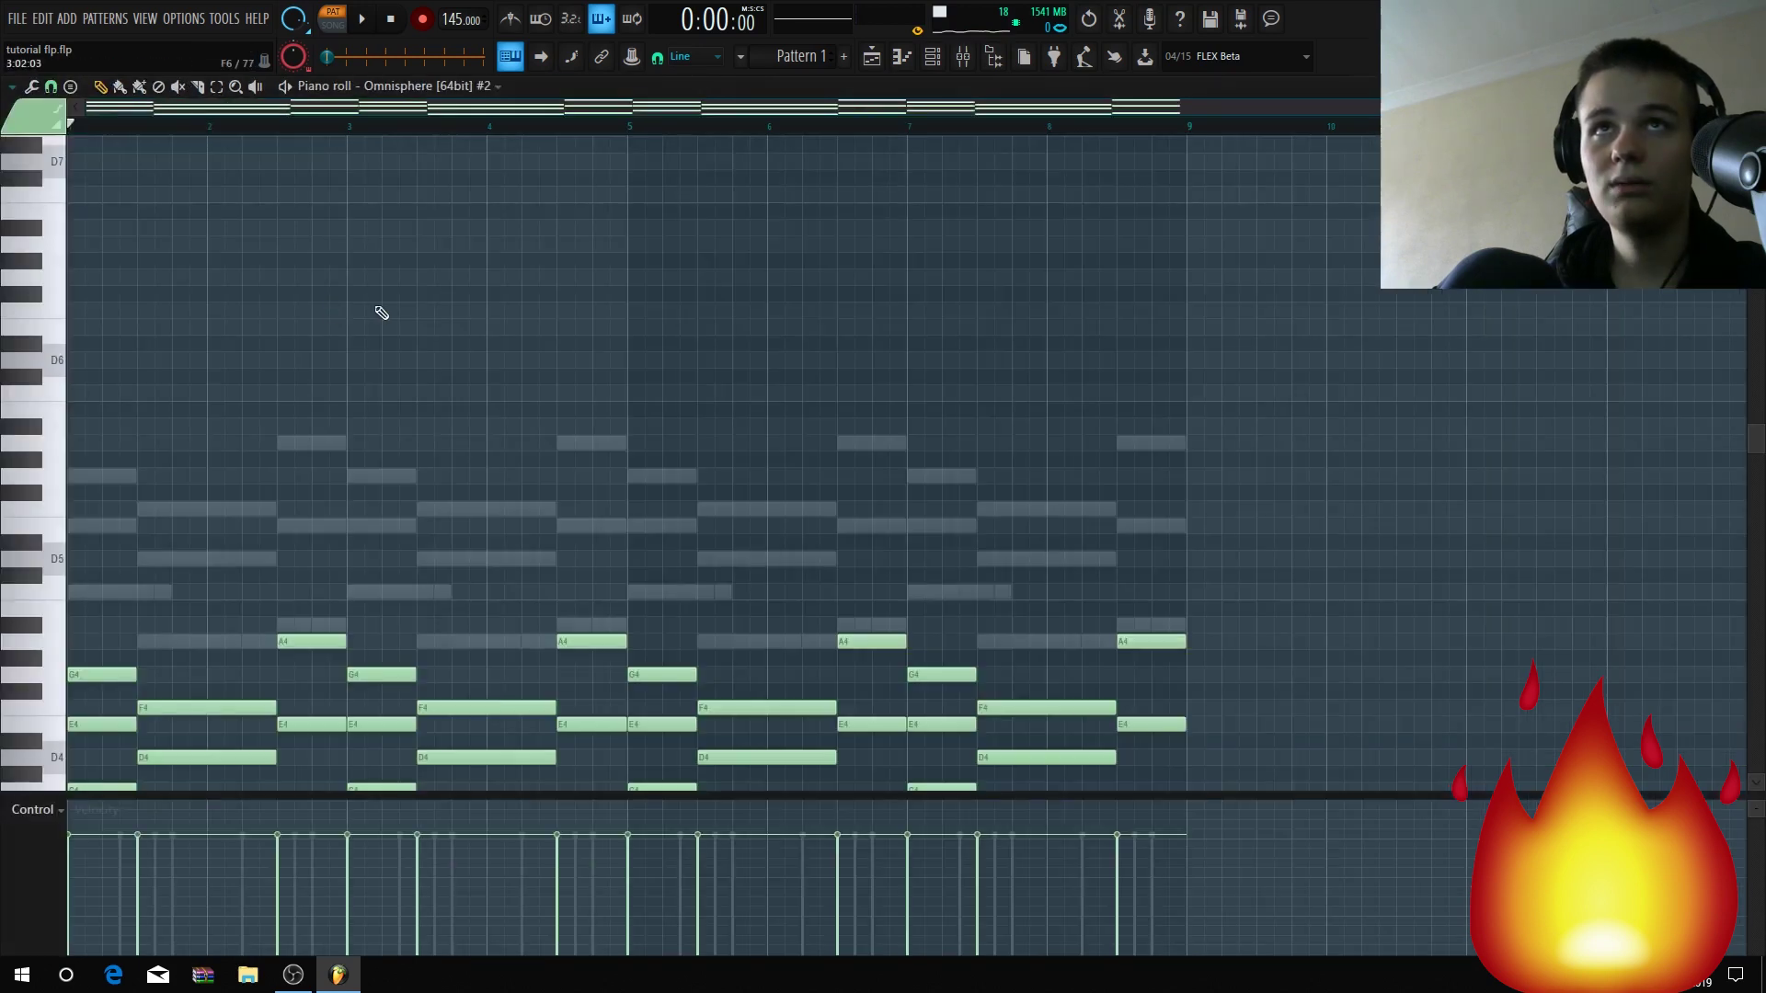
pyautogui.moveTo(1332, 487); pyautogui.dragTo(64, 861)
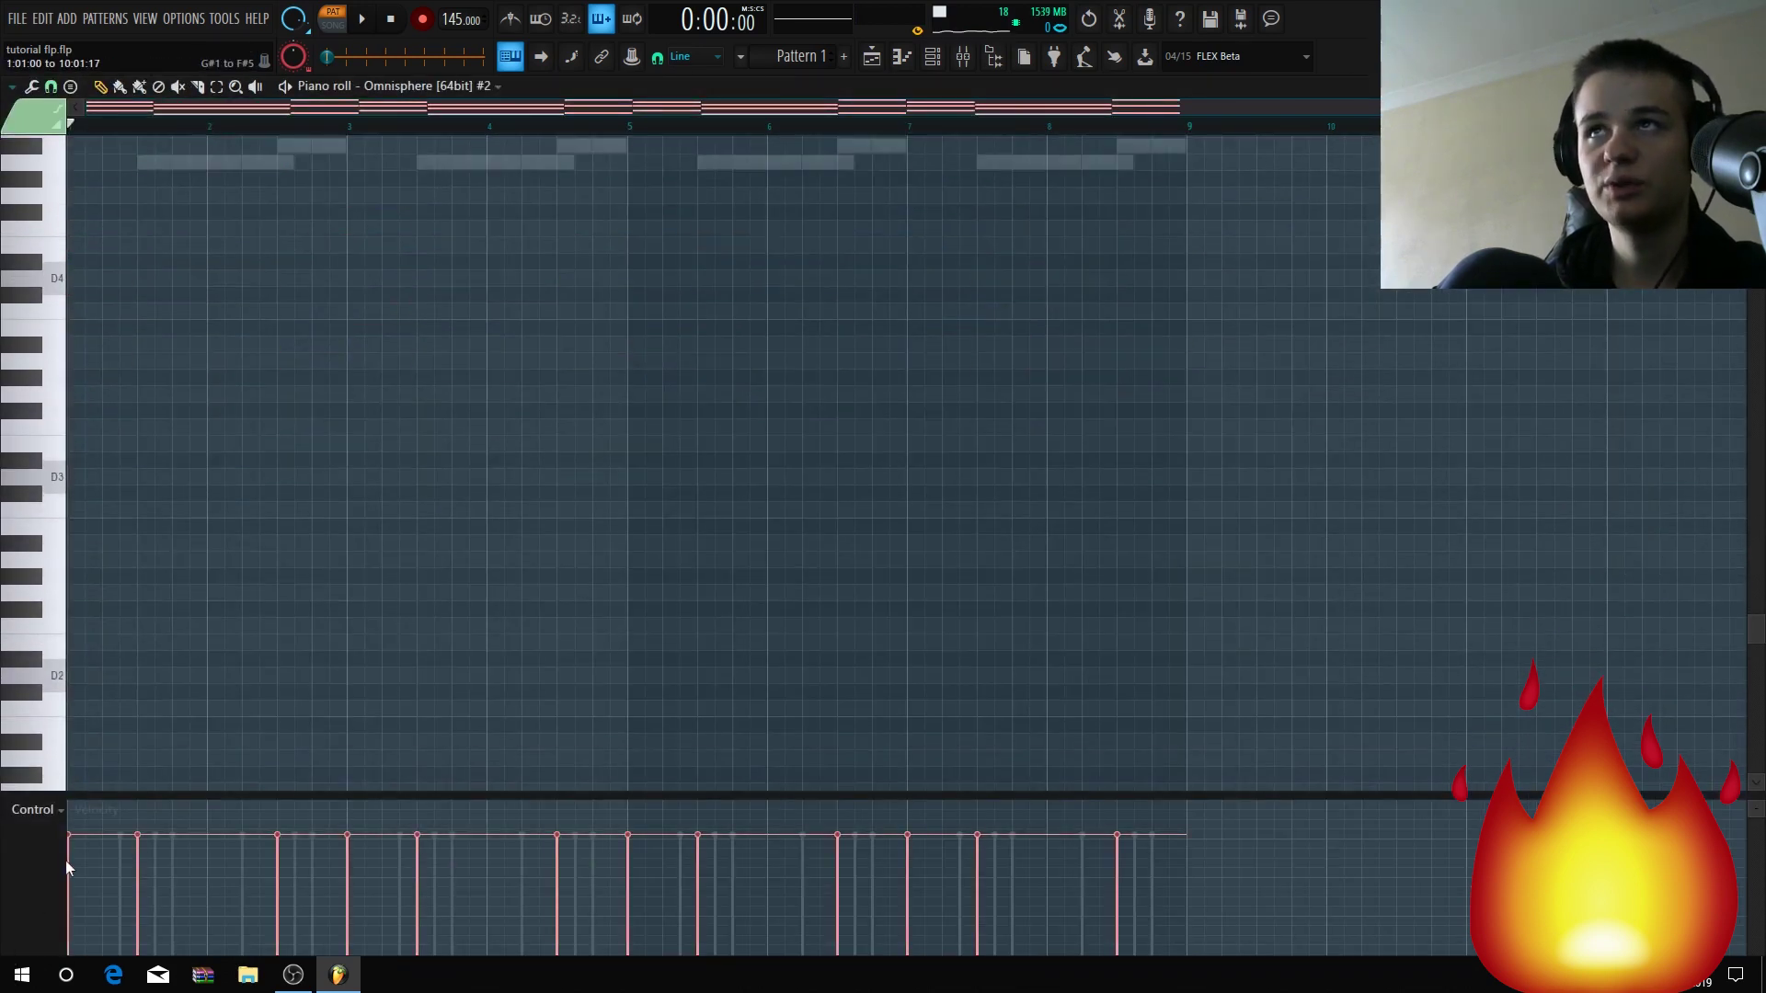
pyautogui.scroll(10, 875, 737)
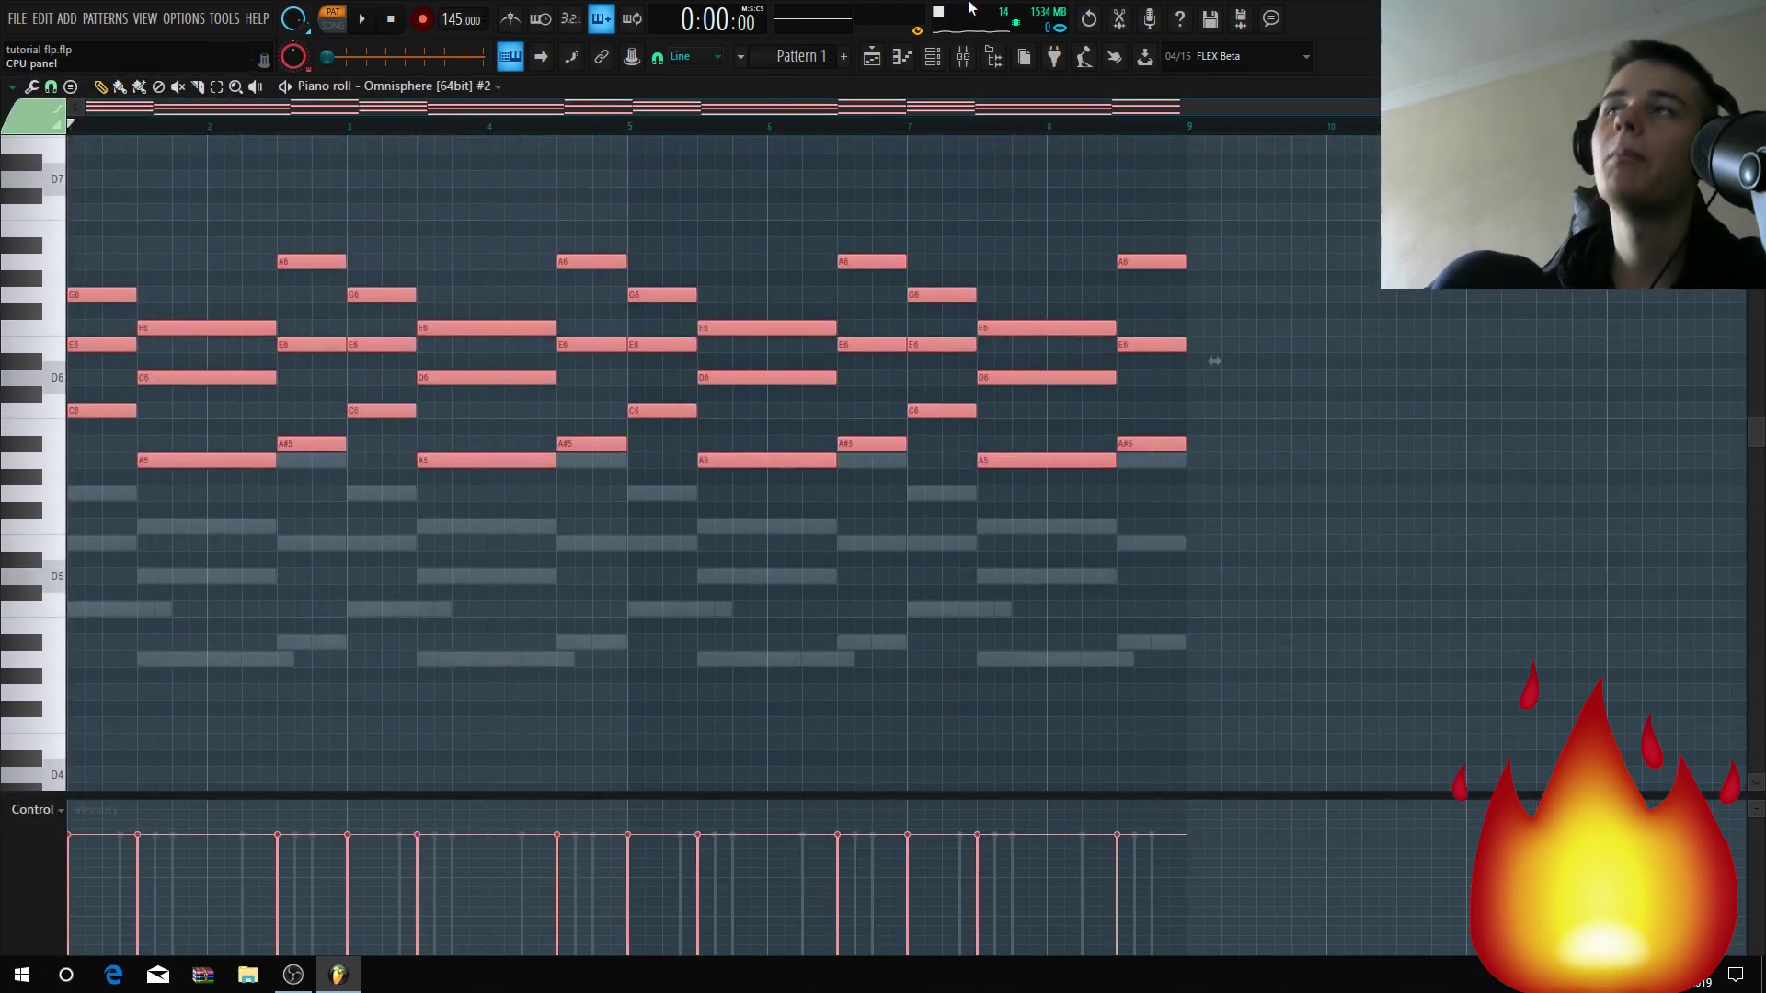
pyautogui.click(933, 56)
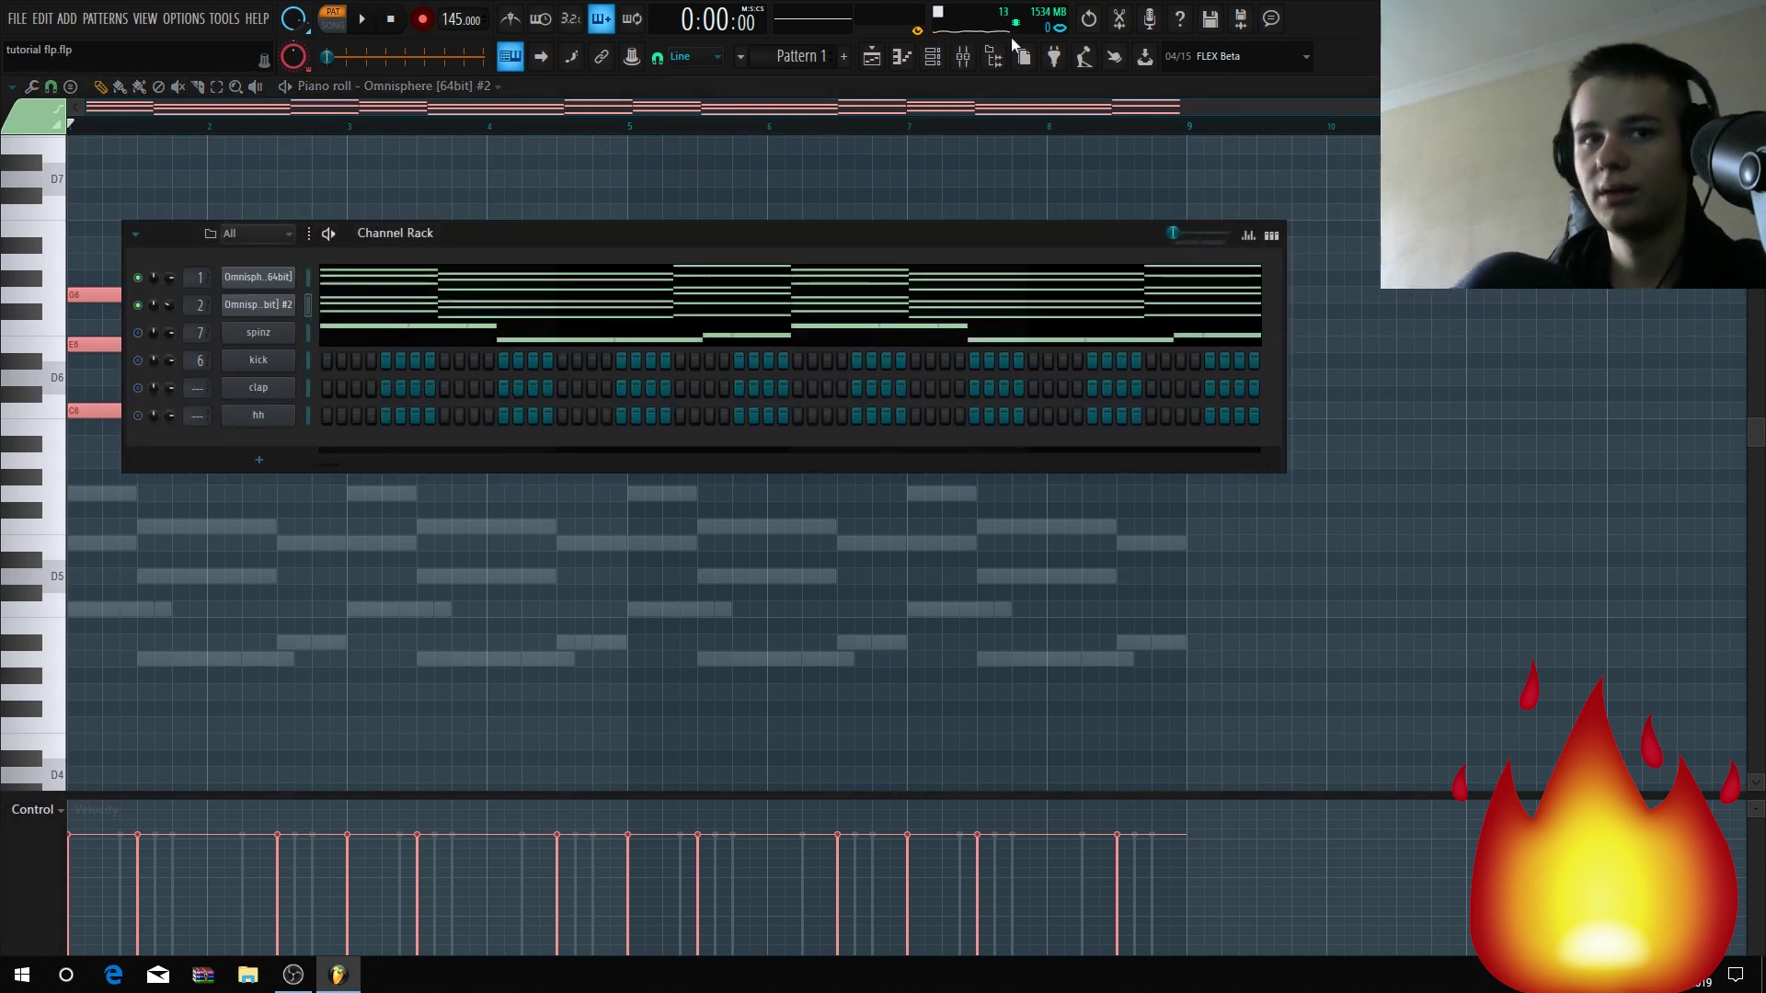
# Show the mixer and solo the spinz channel so only it plays.
pyautogui.click(963, 57)
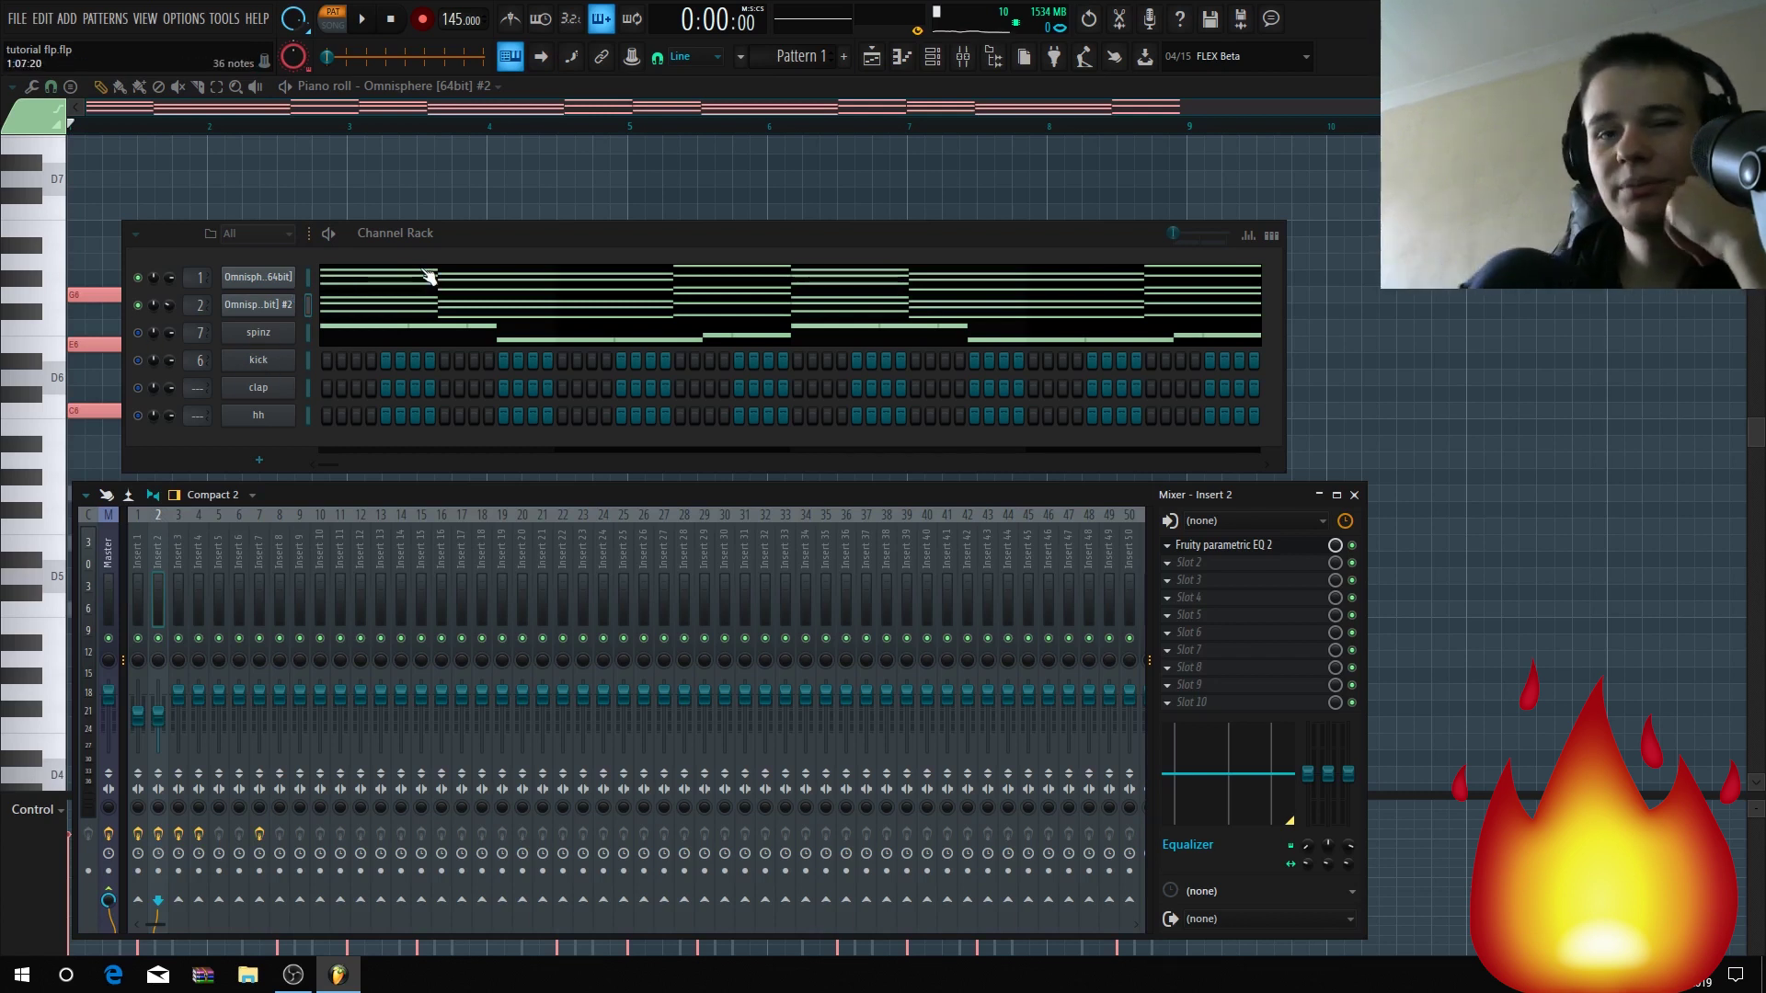
pyautogui.rightClick(145, 339)
pyautogui.click(161, 348)
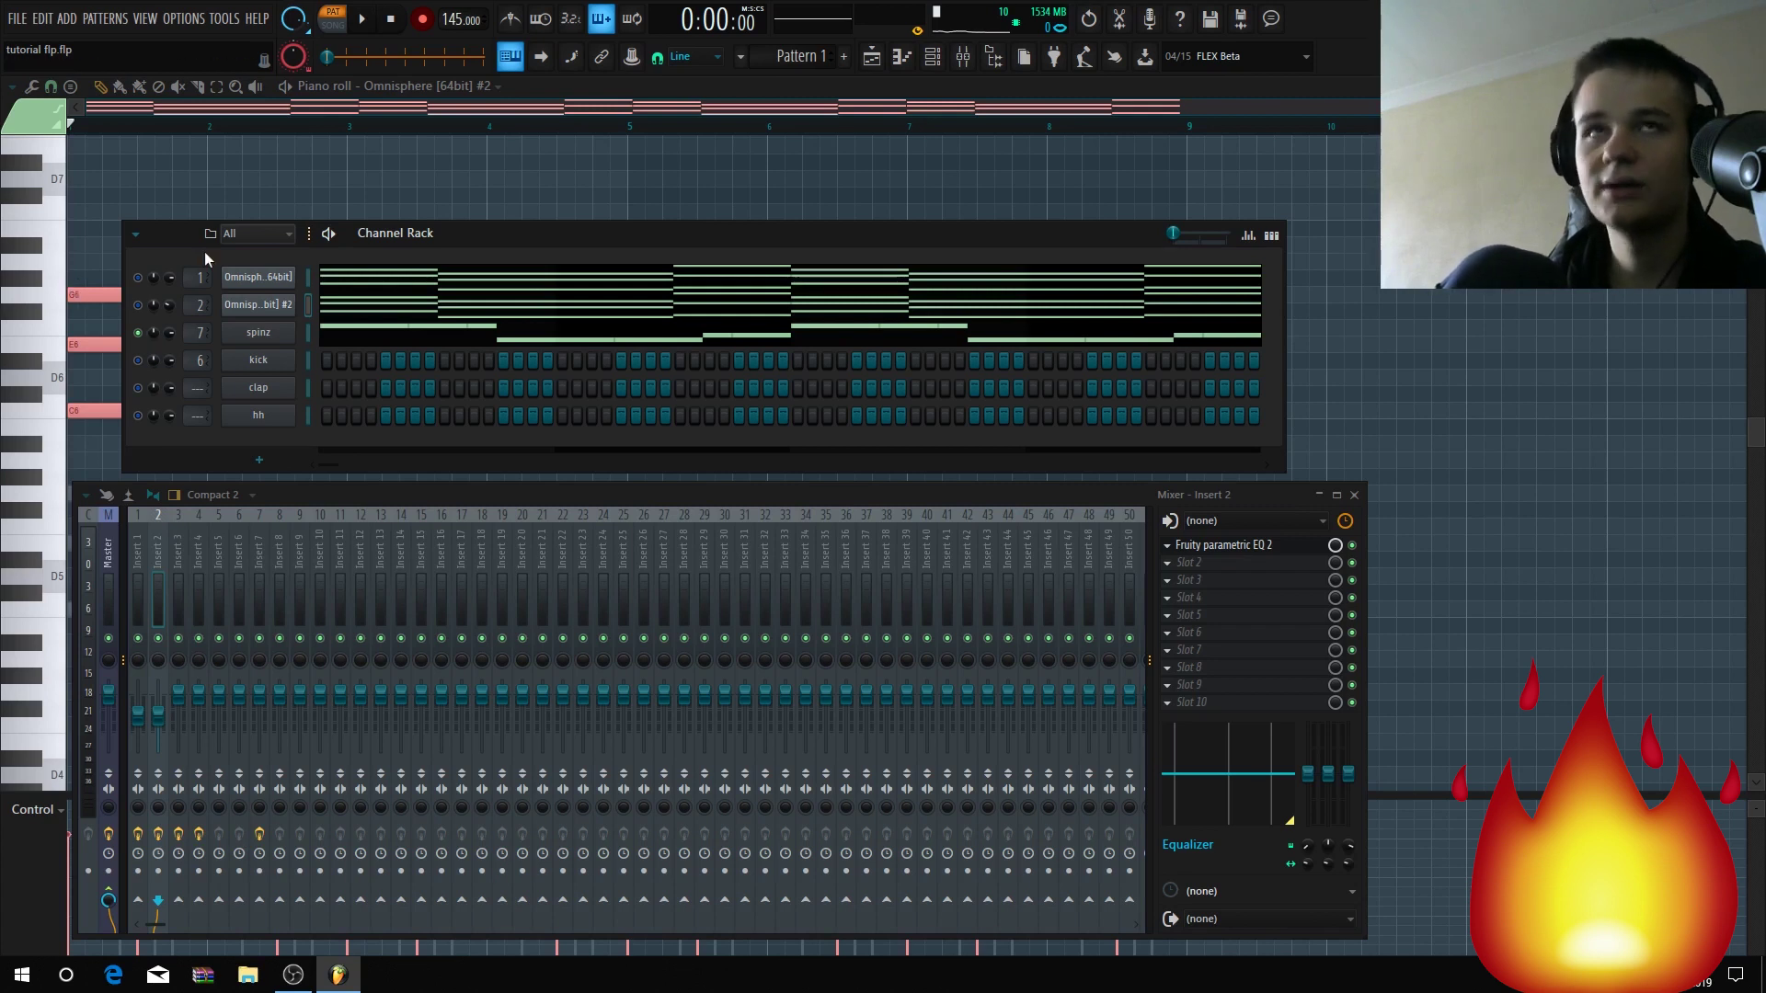
pyautogui.rightClick(139, 348)
# Unsolo all channels and play the full beat back once.
pyautogui.click(168, 349)
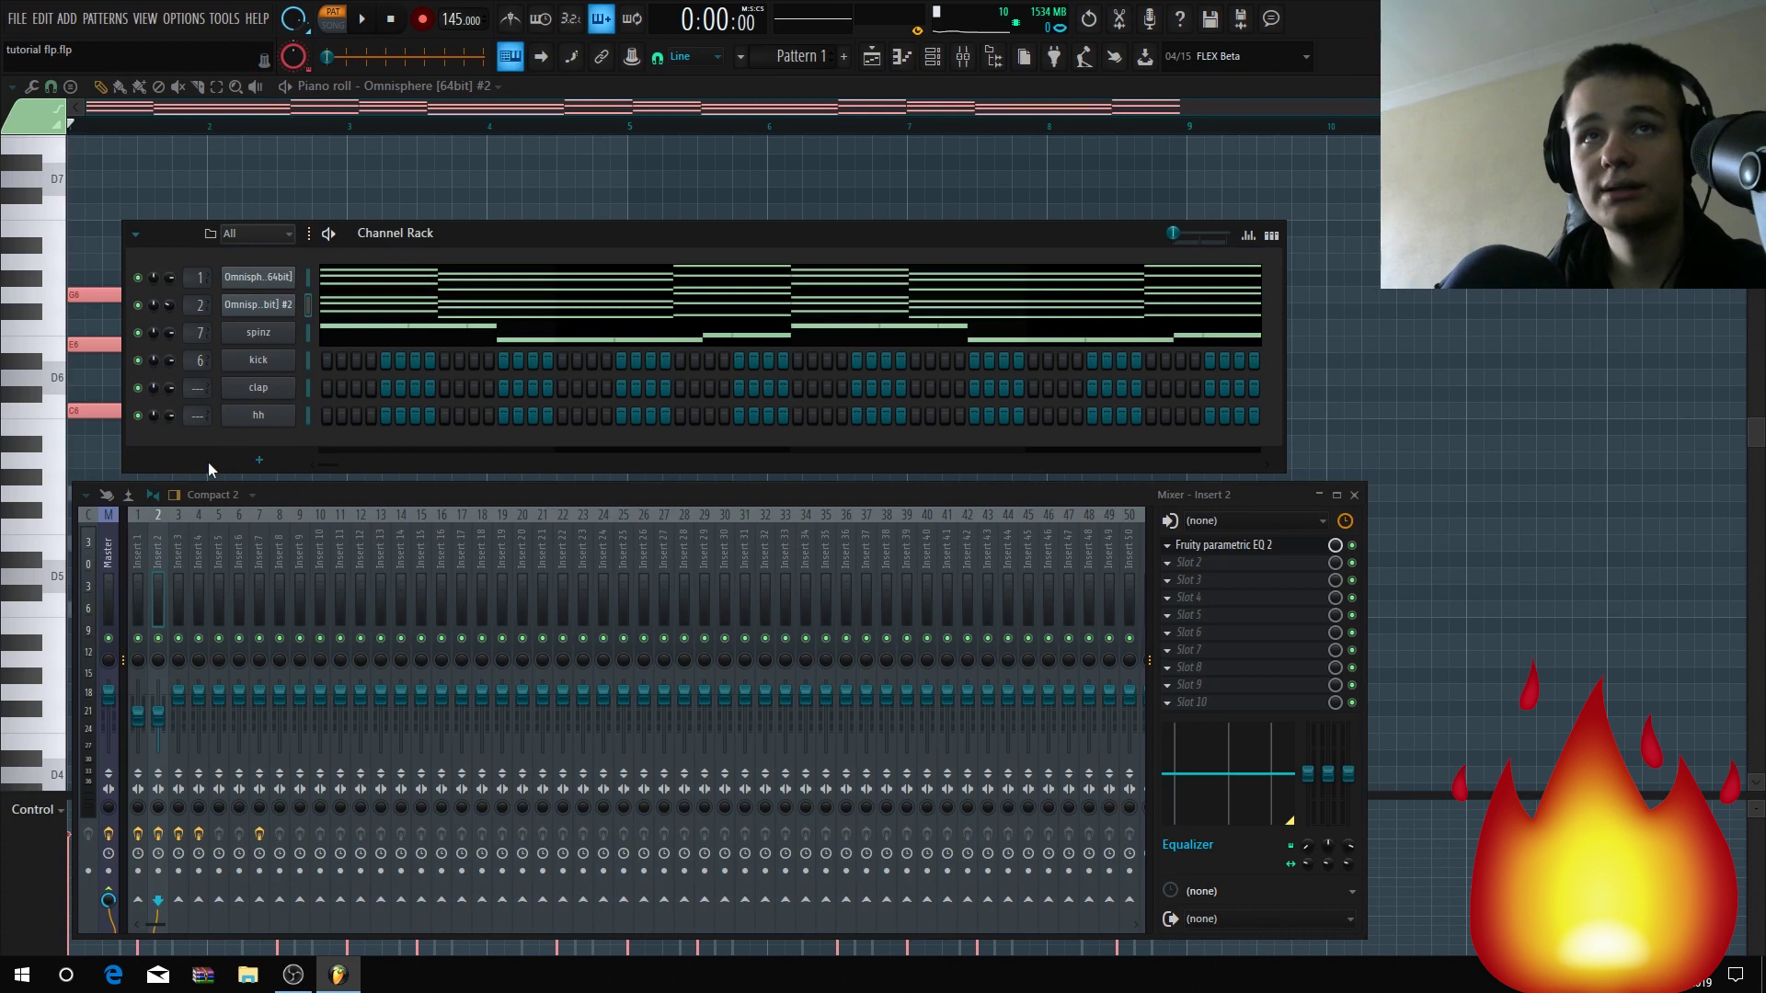
pyautogui.press('space')
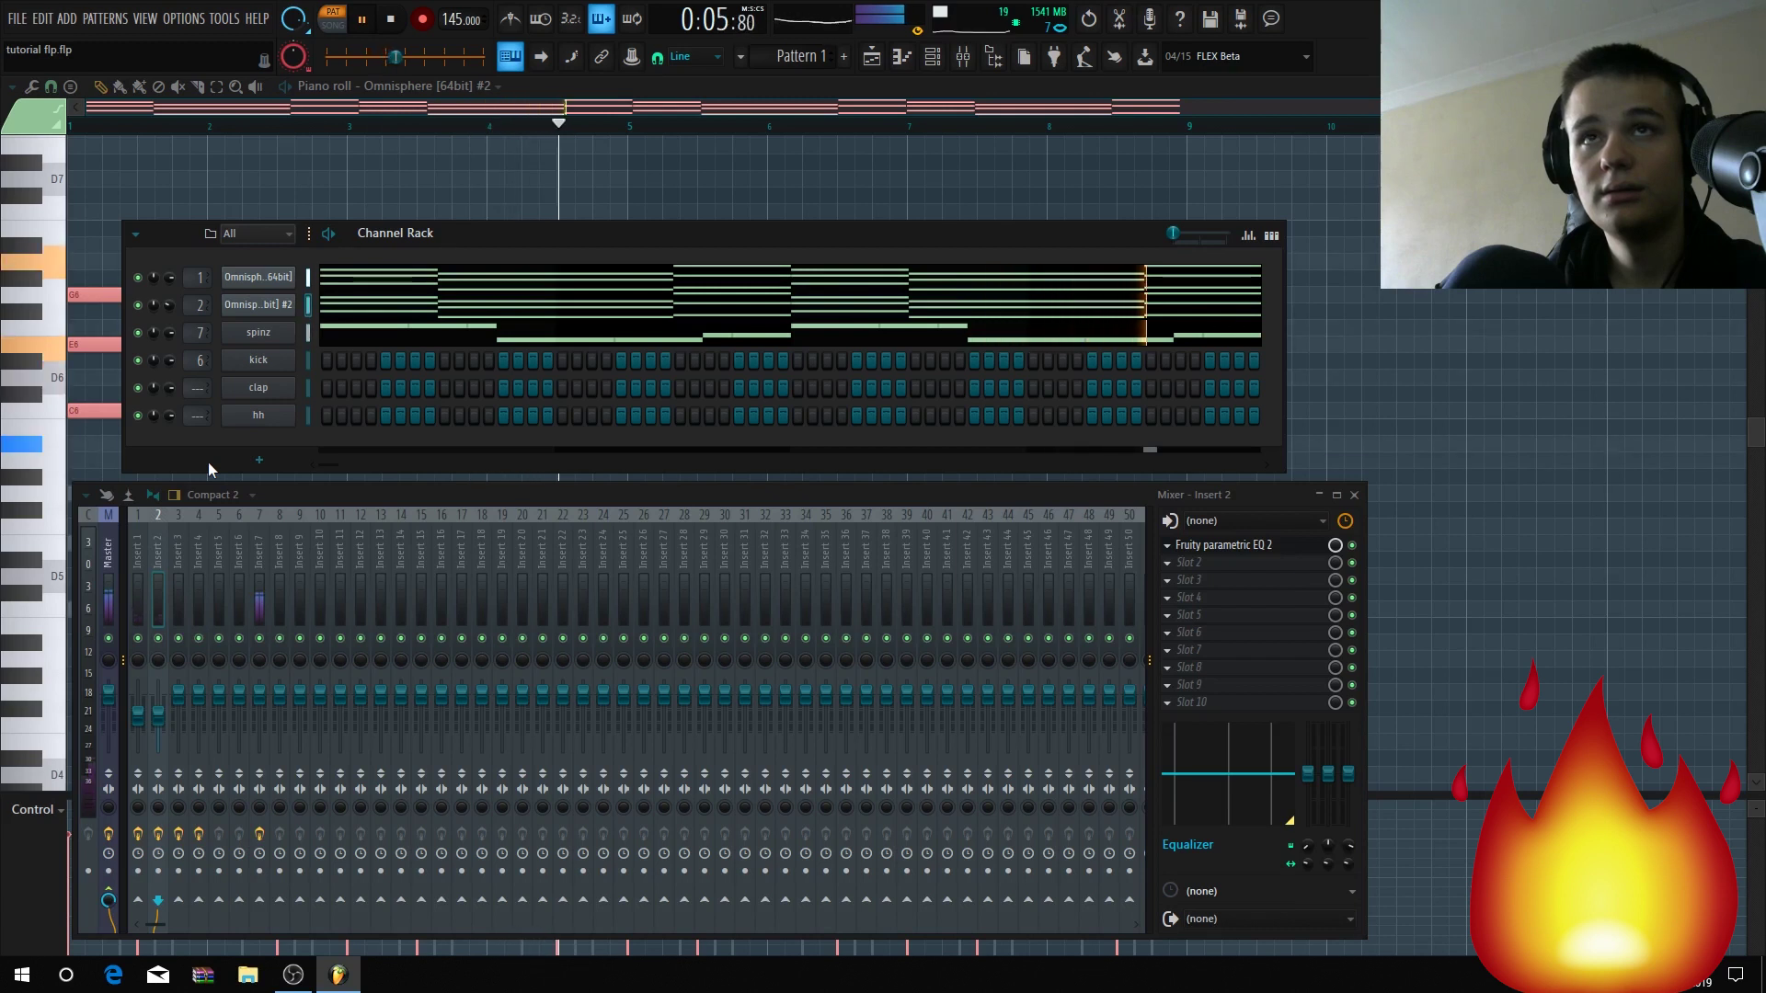
pyautogui.press('space')
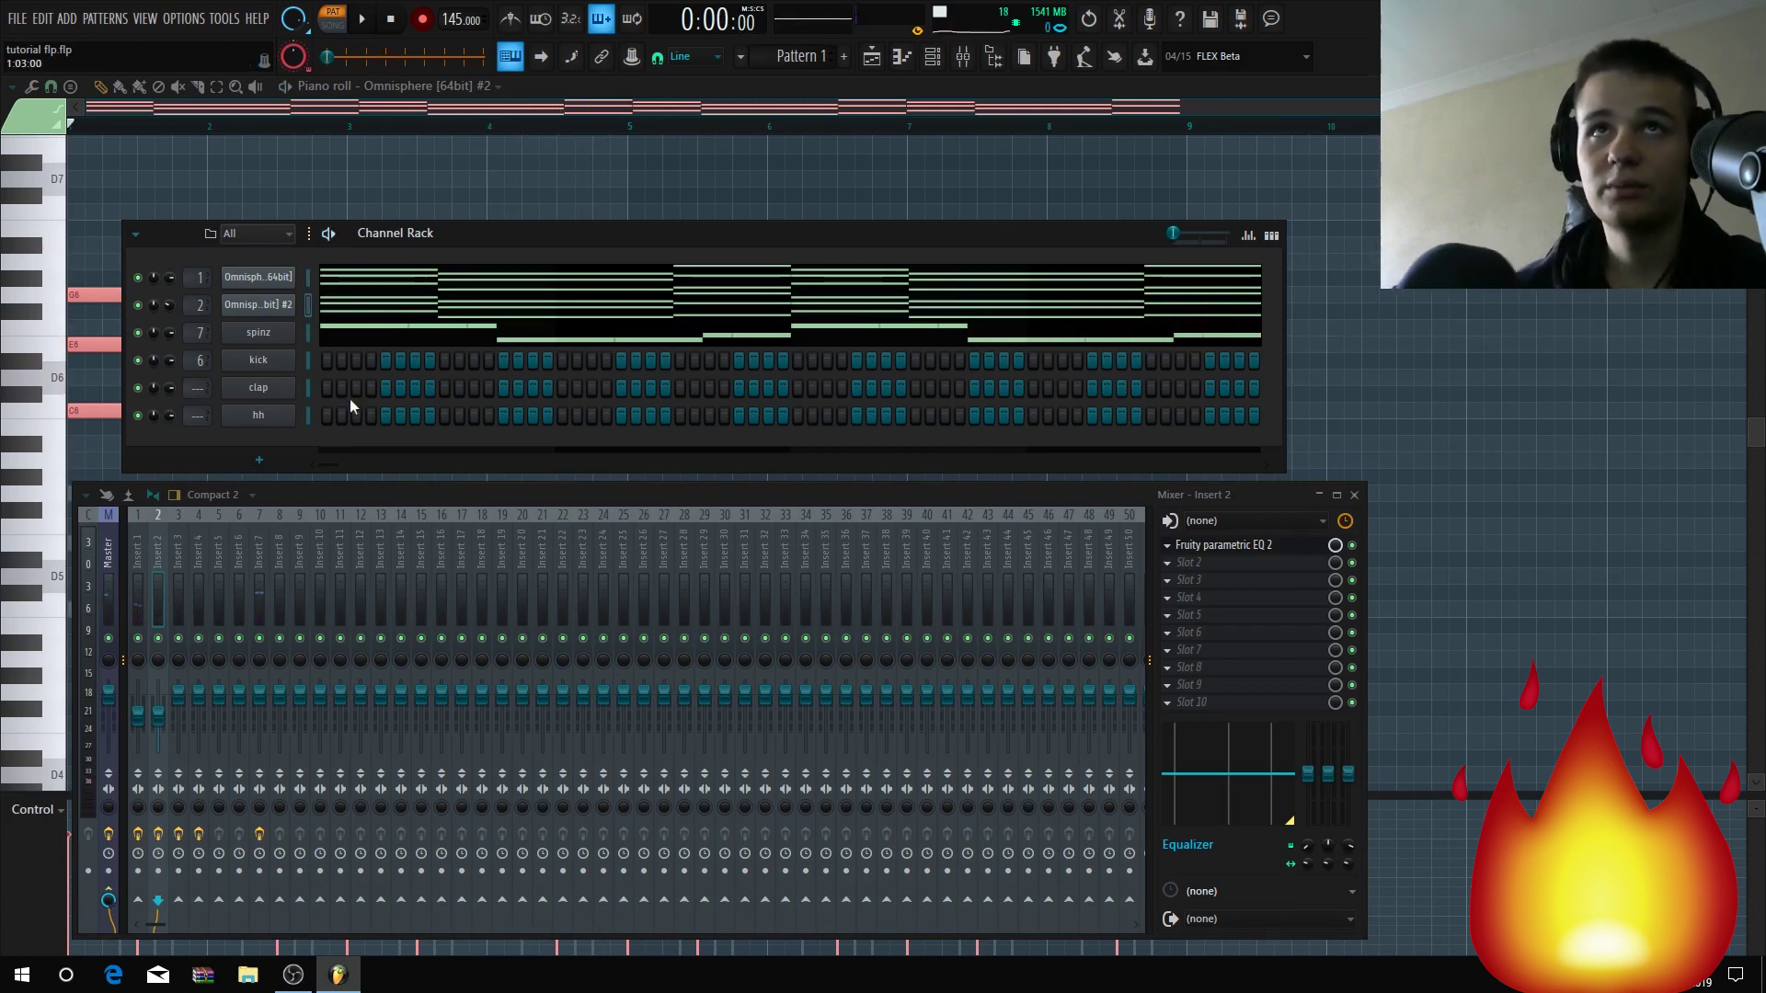
# Place kick hits near the start of the pattern and preview the beat.
pyautogui.click(327, 360)
pyautogui.click(340, 360)
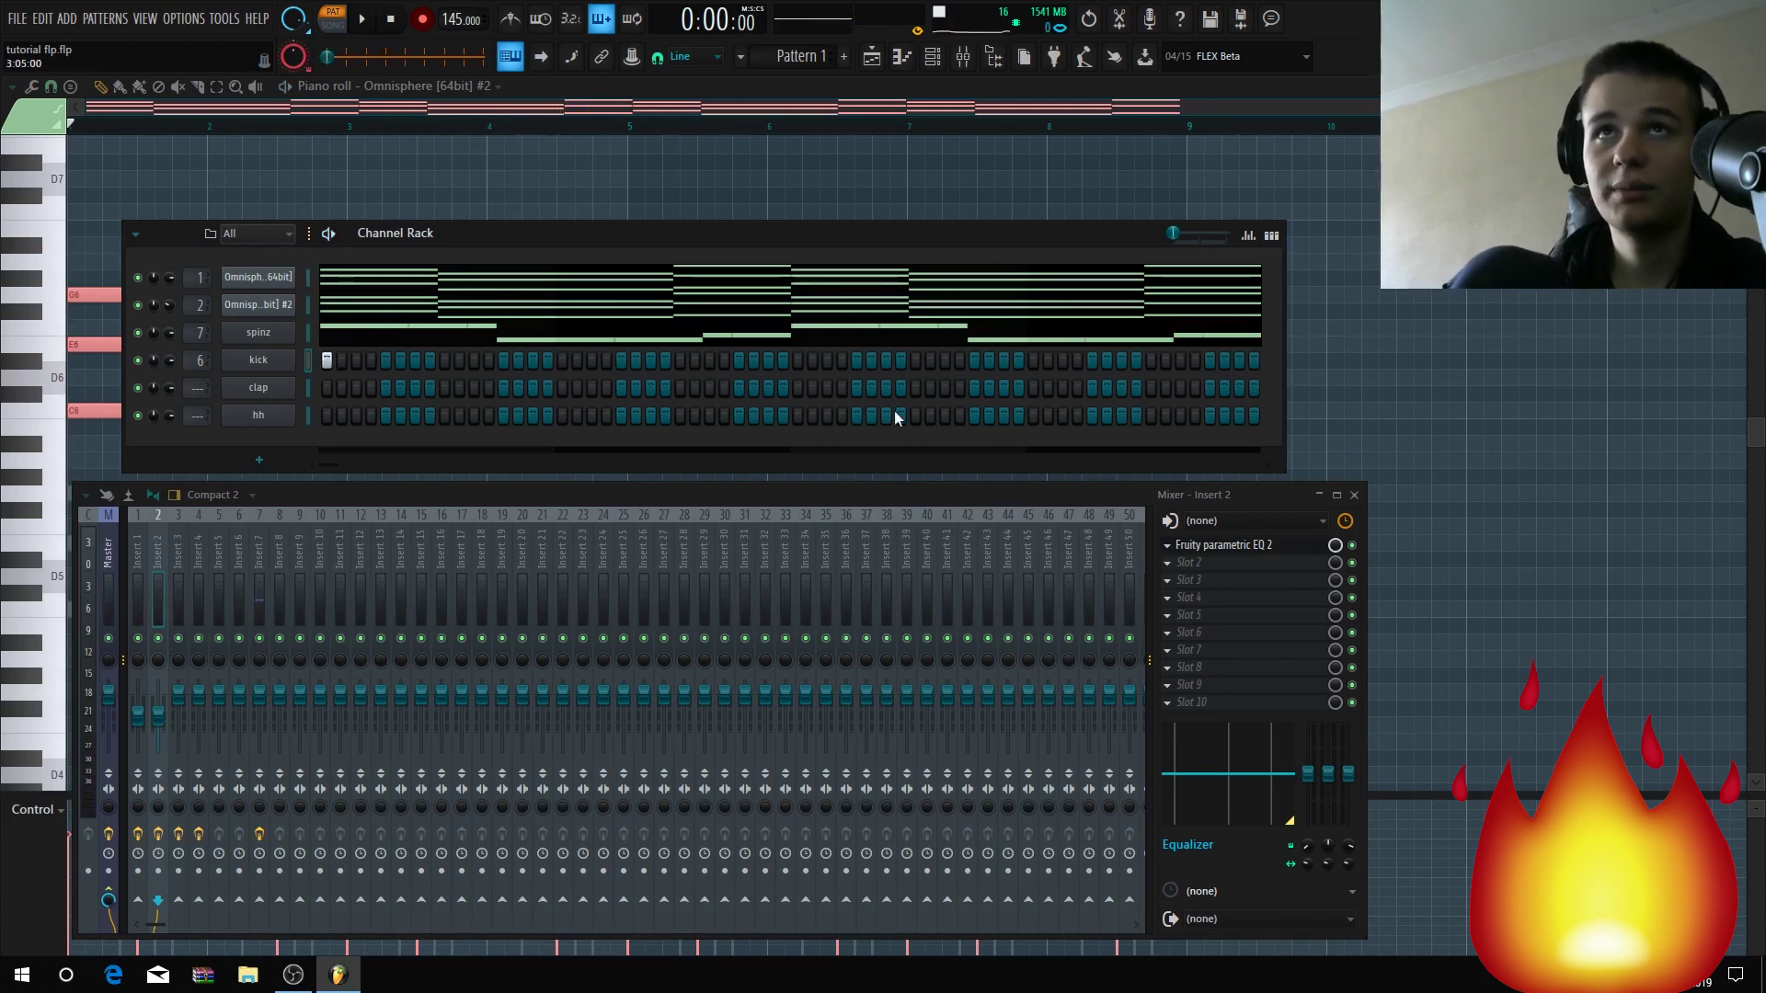
pyautogui.click(420, 360)
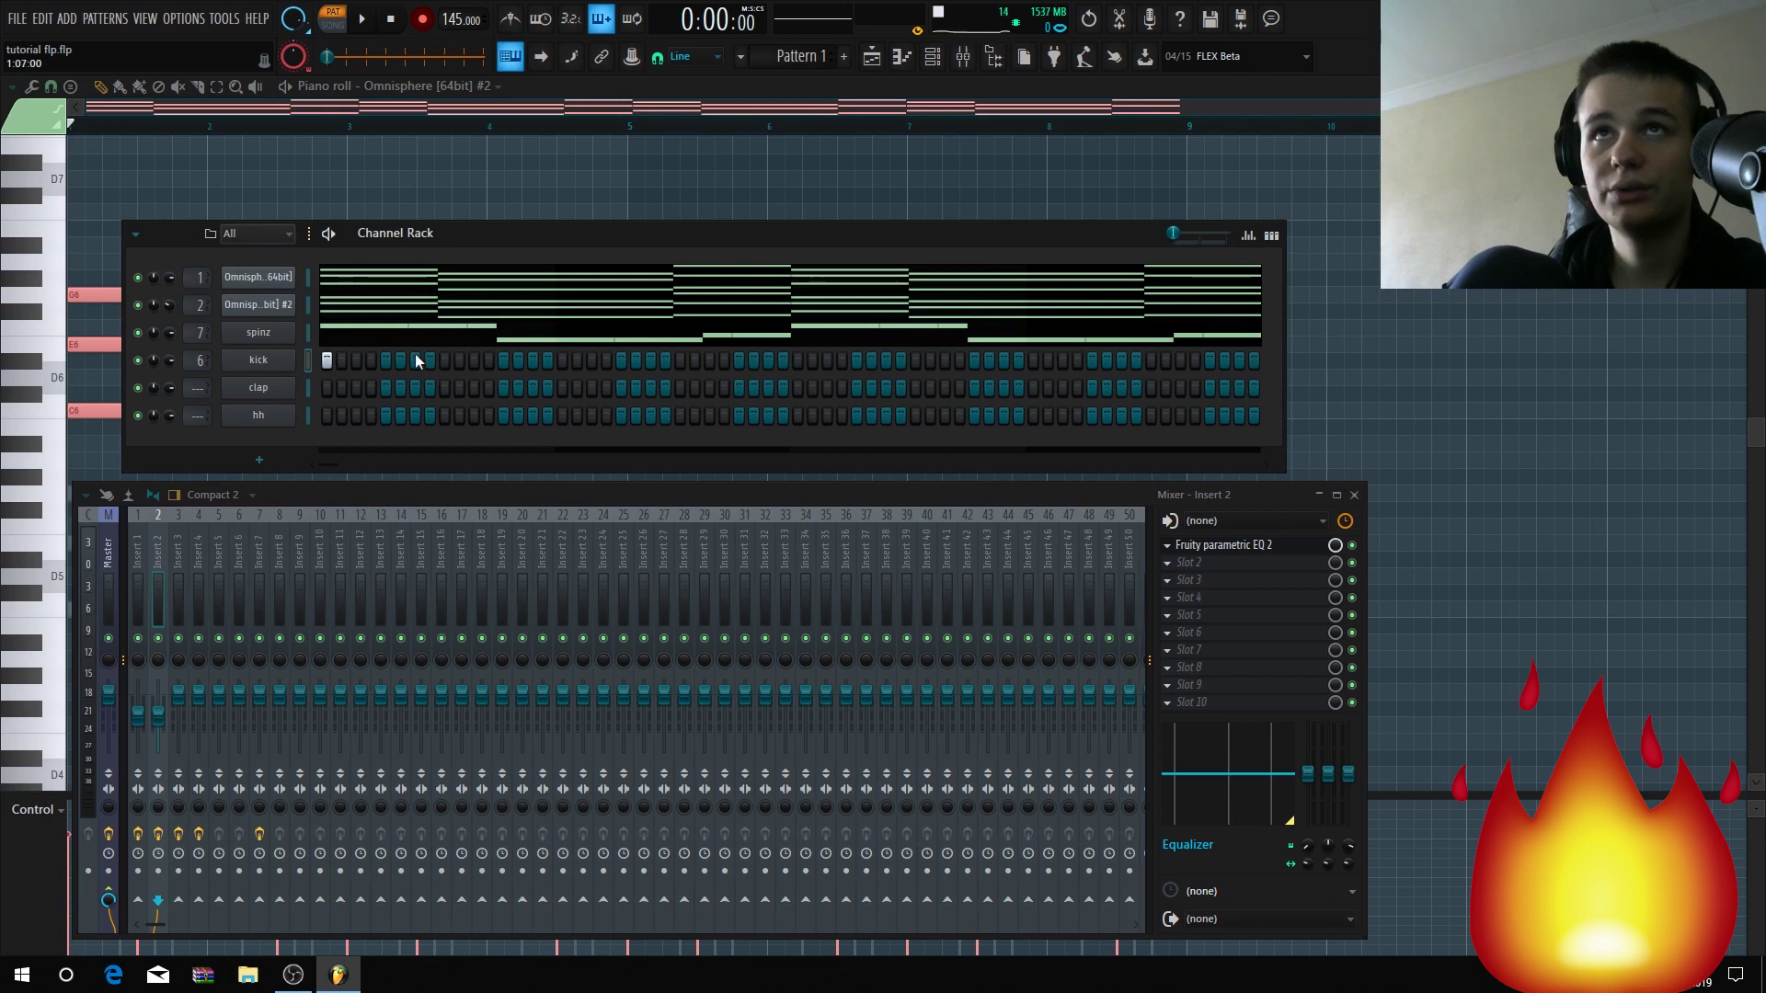
pyautogui.press('space')
pyautogui.press('space')
# Program clap hits across the pattern, removing one misplaced hit.
pyautogui.rightClick(273, 397)
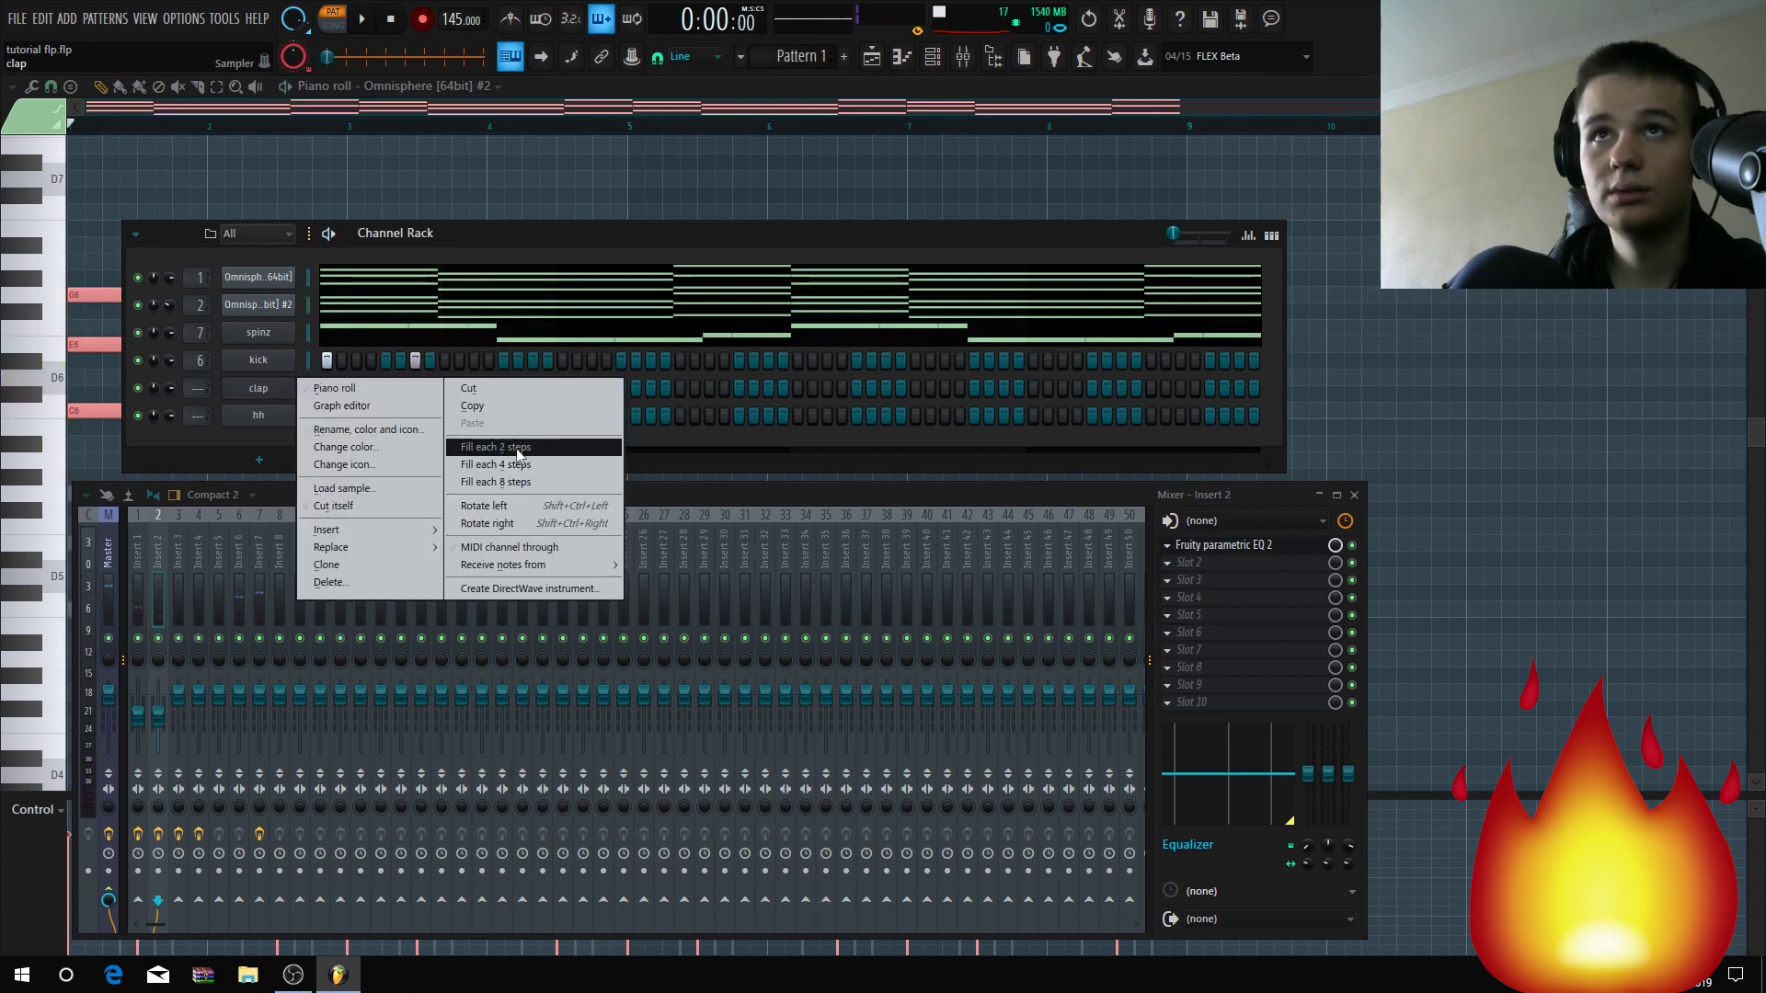
pyautogui.click(240, 435)
pyautogui.click(444, 388)
pyautogui.click(694, 388)
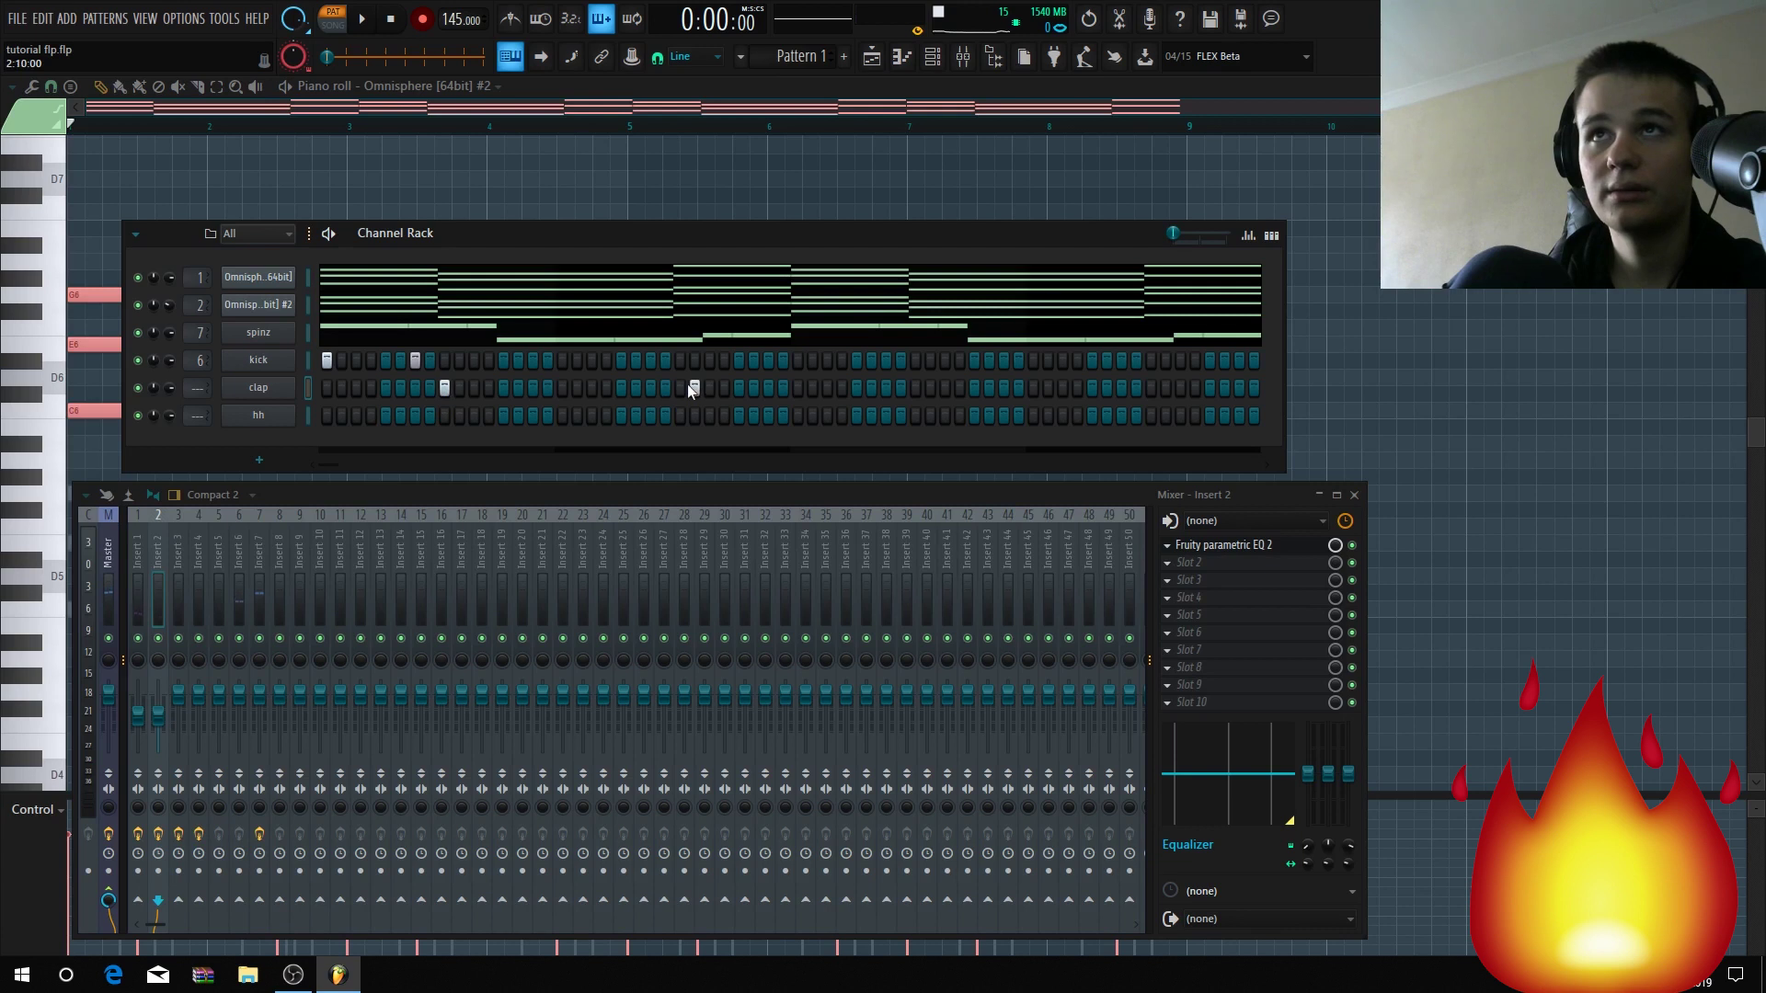
pyautogui.click(694, 388)
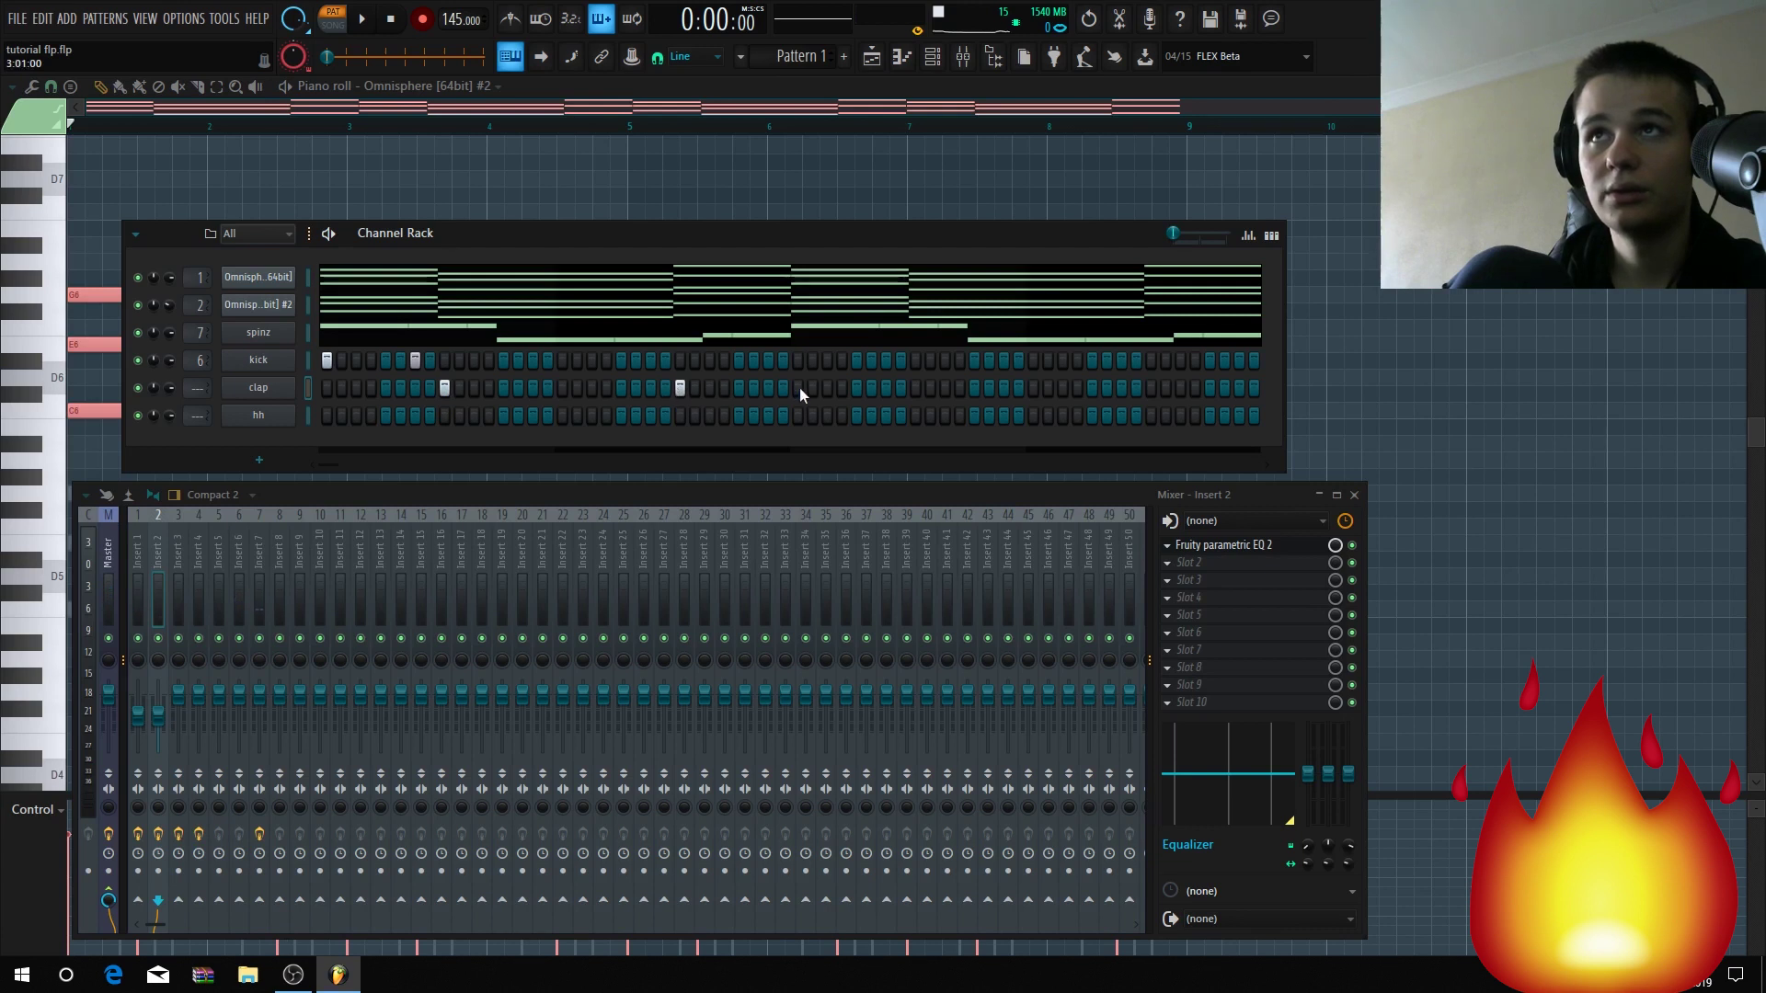
pyautogui.click(917, 389)
# Fill the hi-hat row with every second step and play the drum pattern.
pyautogui.rightClick(242, 408)
pyautogui.click(516, 467)
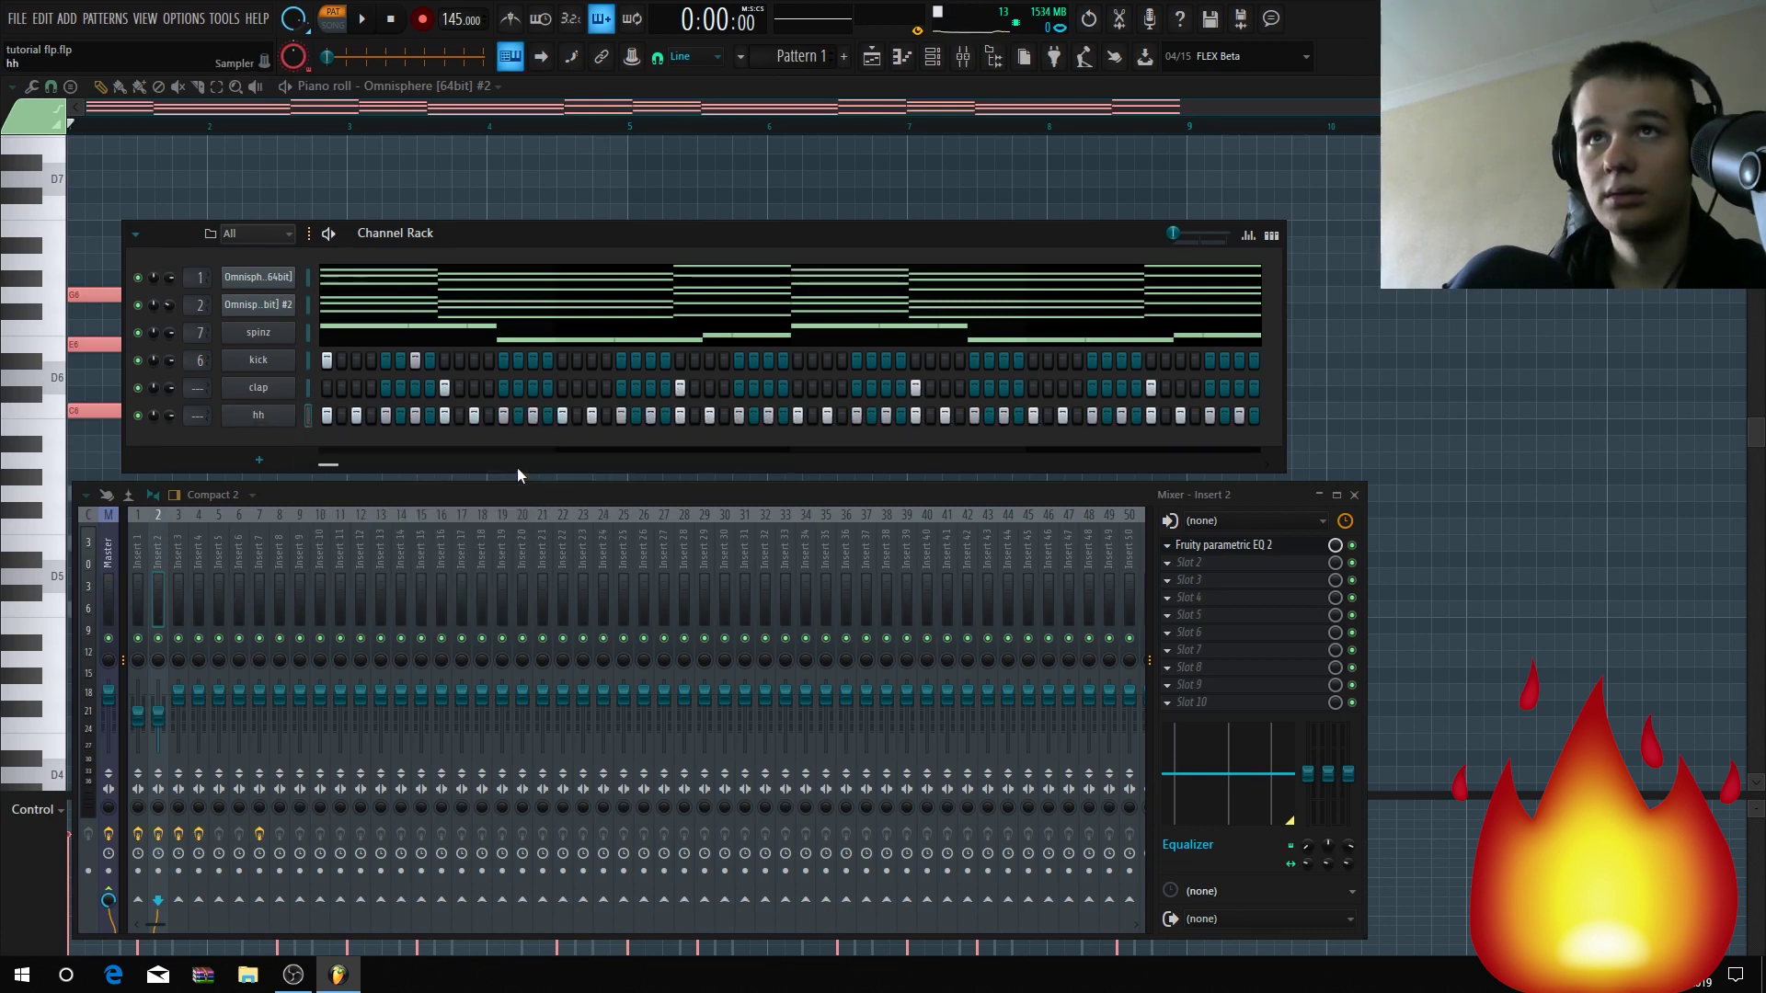
pyautogui.press('space')
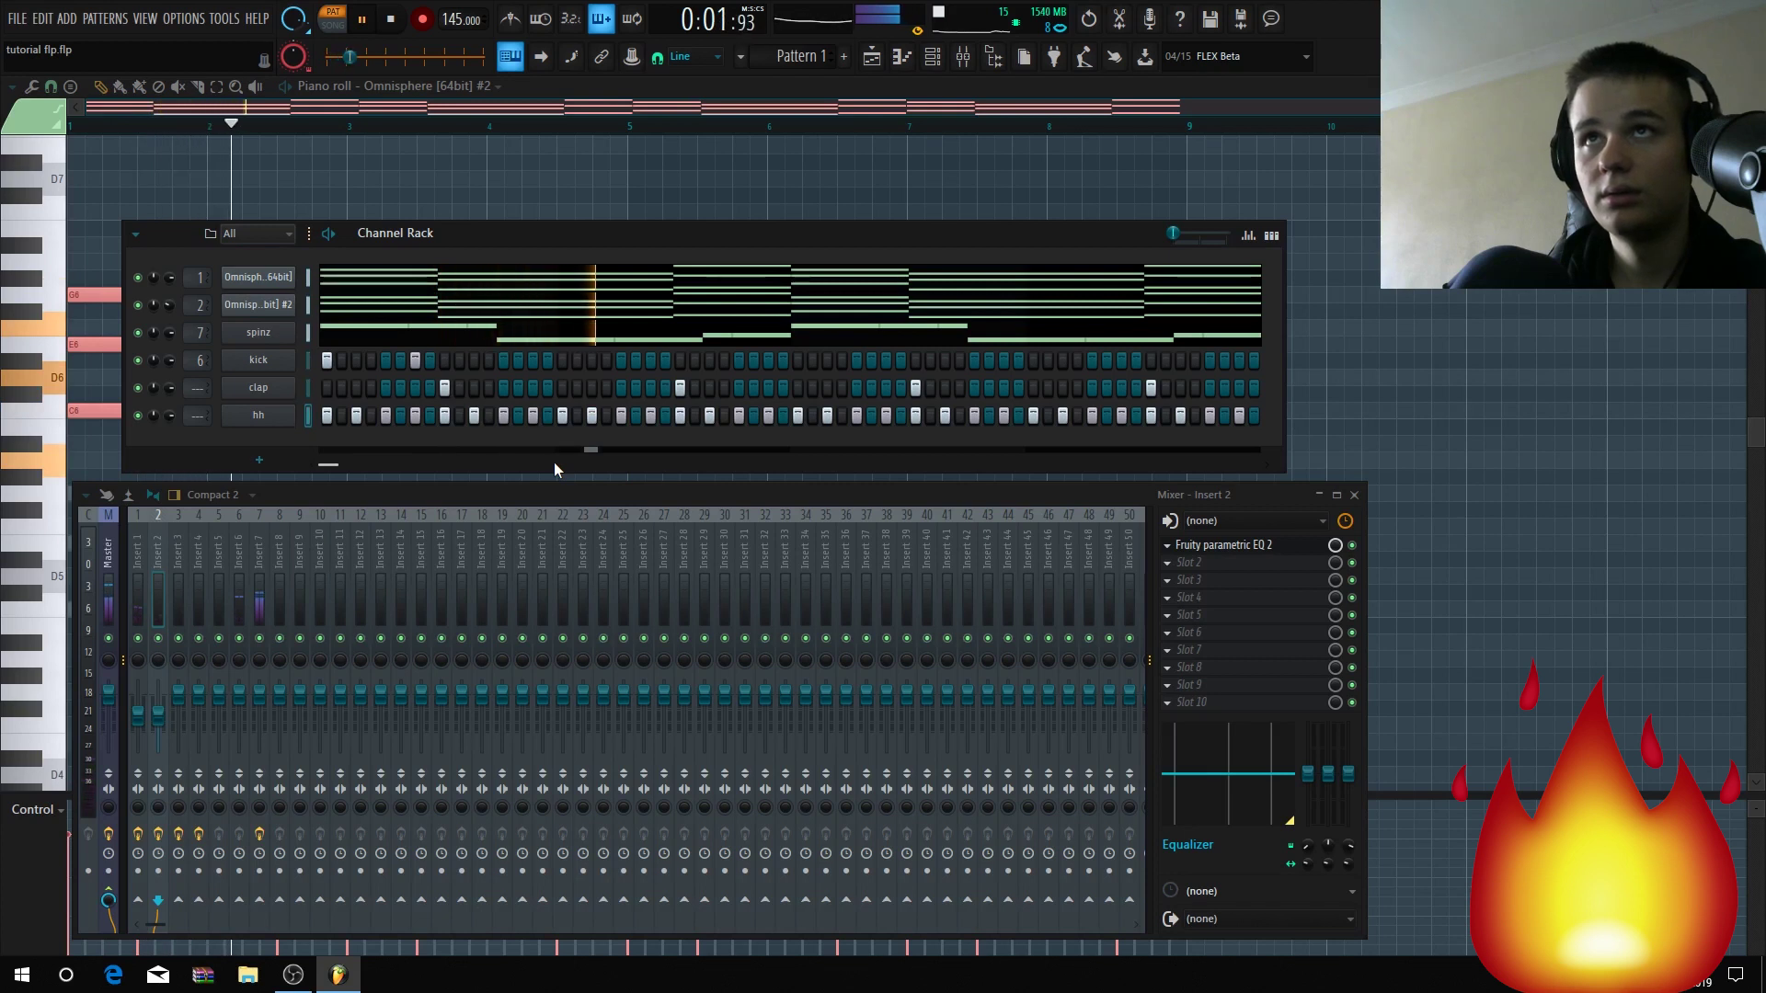
pyautogui.press('space')
pyautogui.press('space')
# Adjust the kick hits while listening, shifting one a step earlier, then stop playback.
pyautogui.click(518, 361)
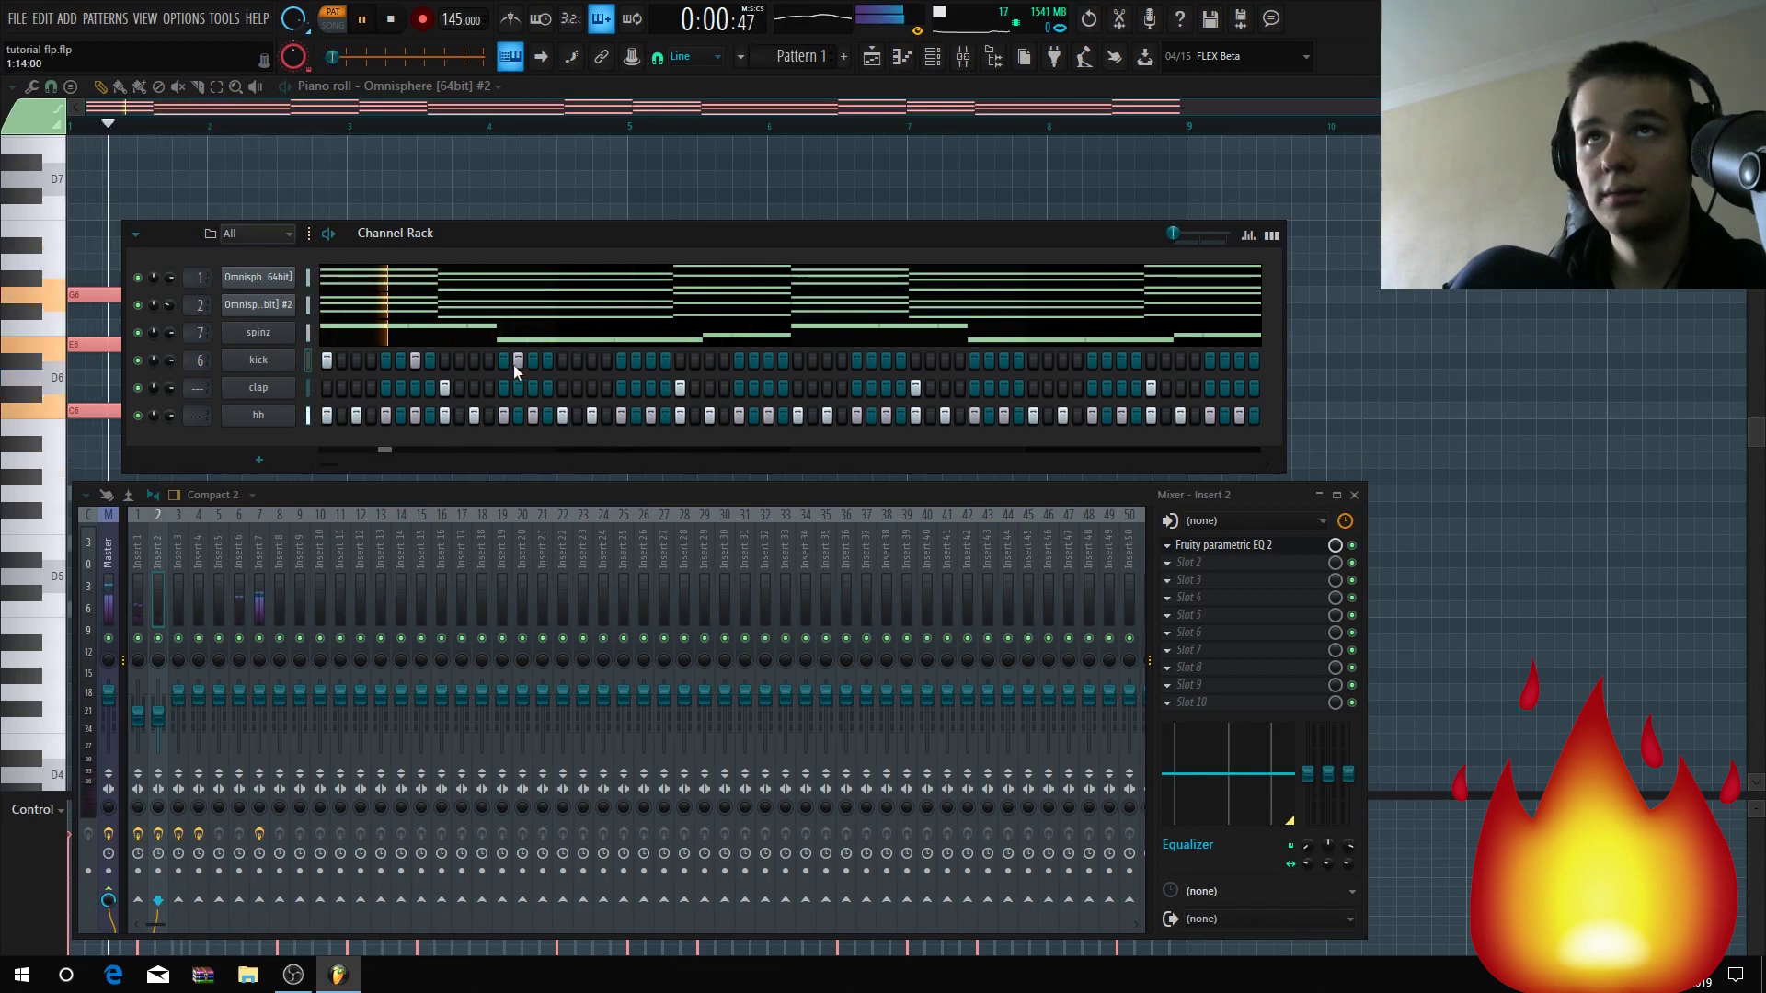
pyautogui.click(518, 360)
pyautogui.click(503, 360)
pyautogui.click(621, 361)
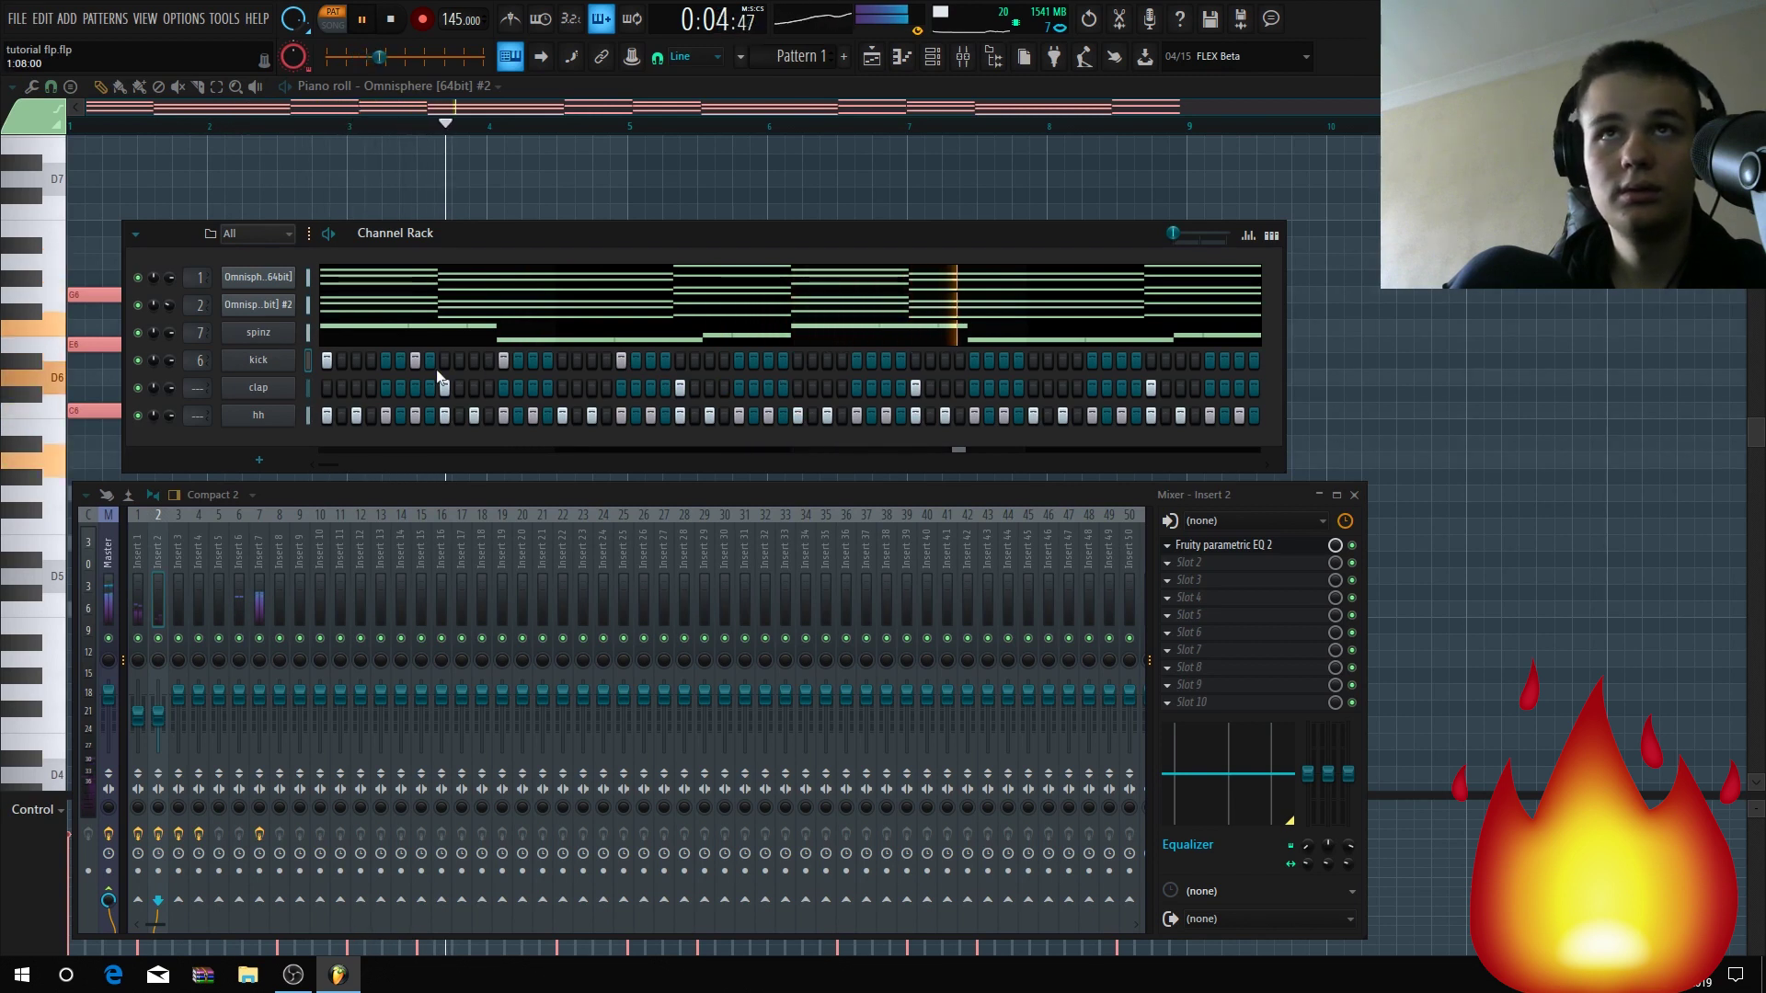
pyautogui.press('space')
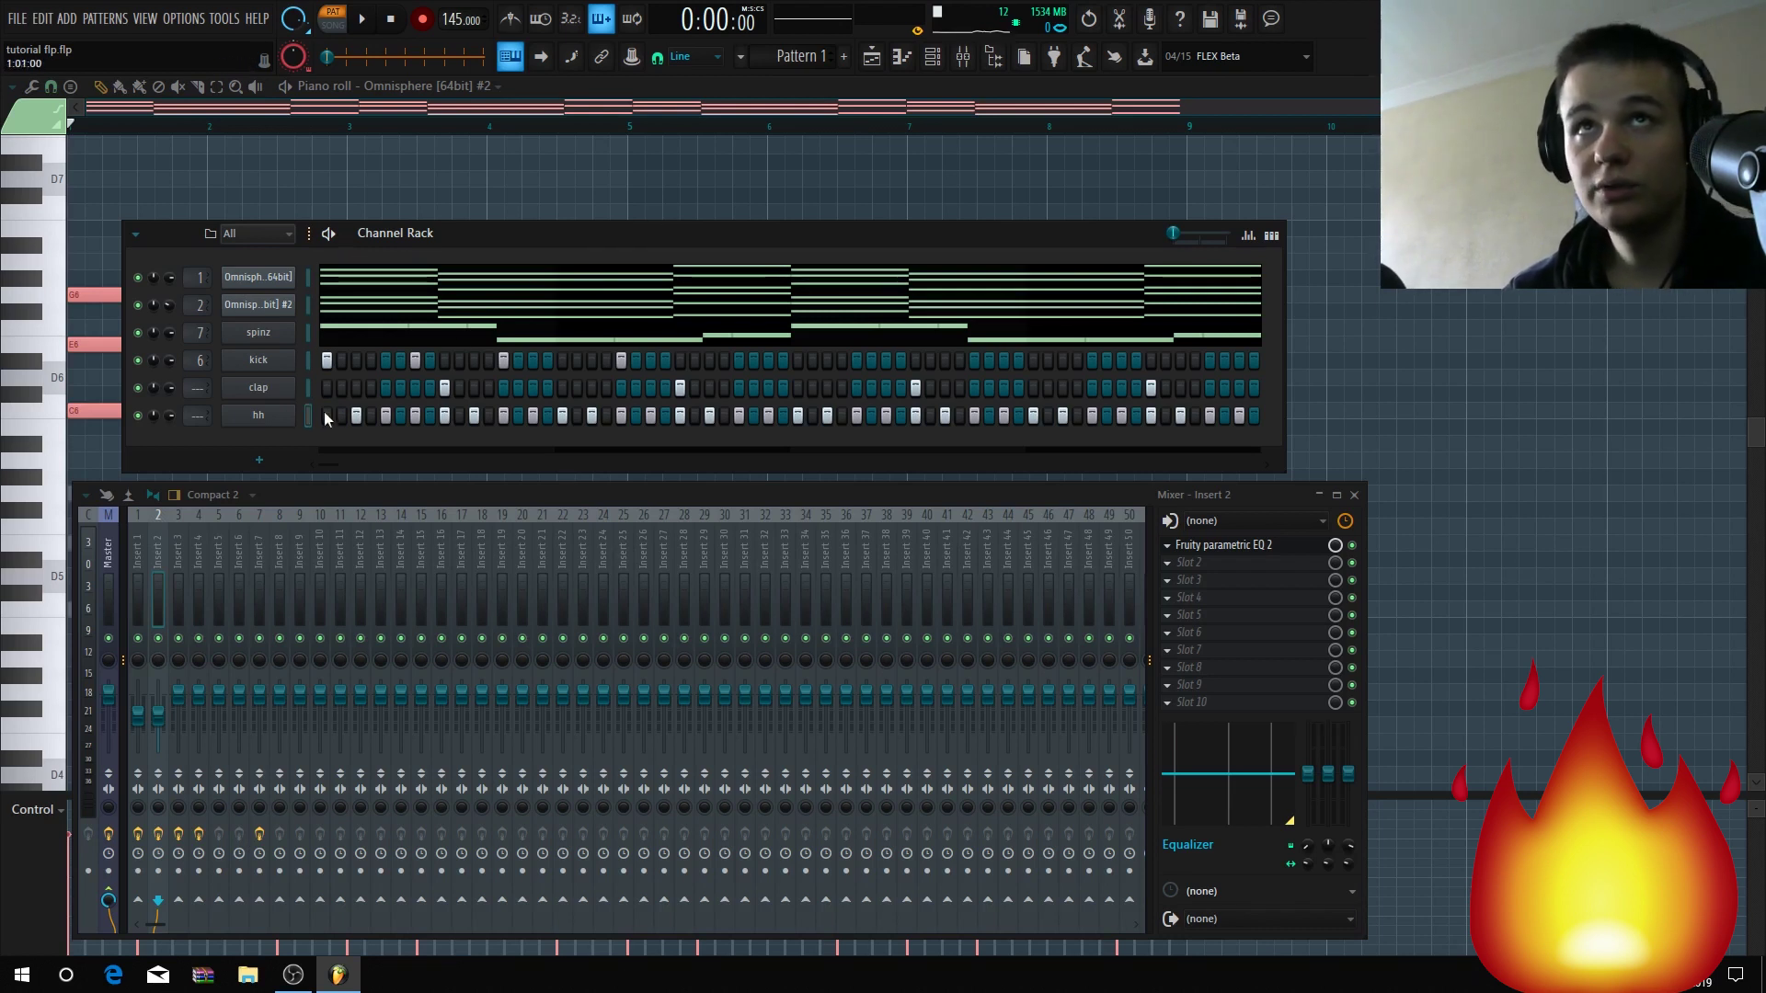
# Switch off all steps in the hi-hat and clap rows of the step sequencer.
pyautogui.moveTo(324, 411); pyautogui.dragTo(1223, 427)
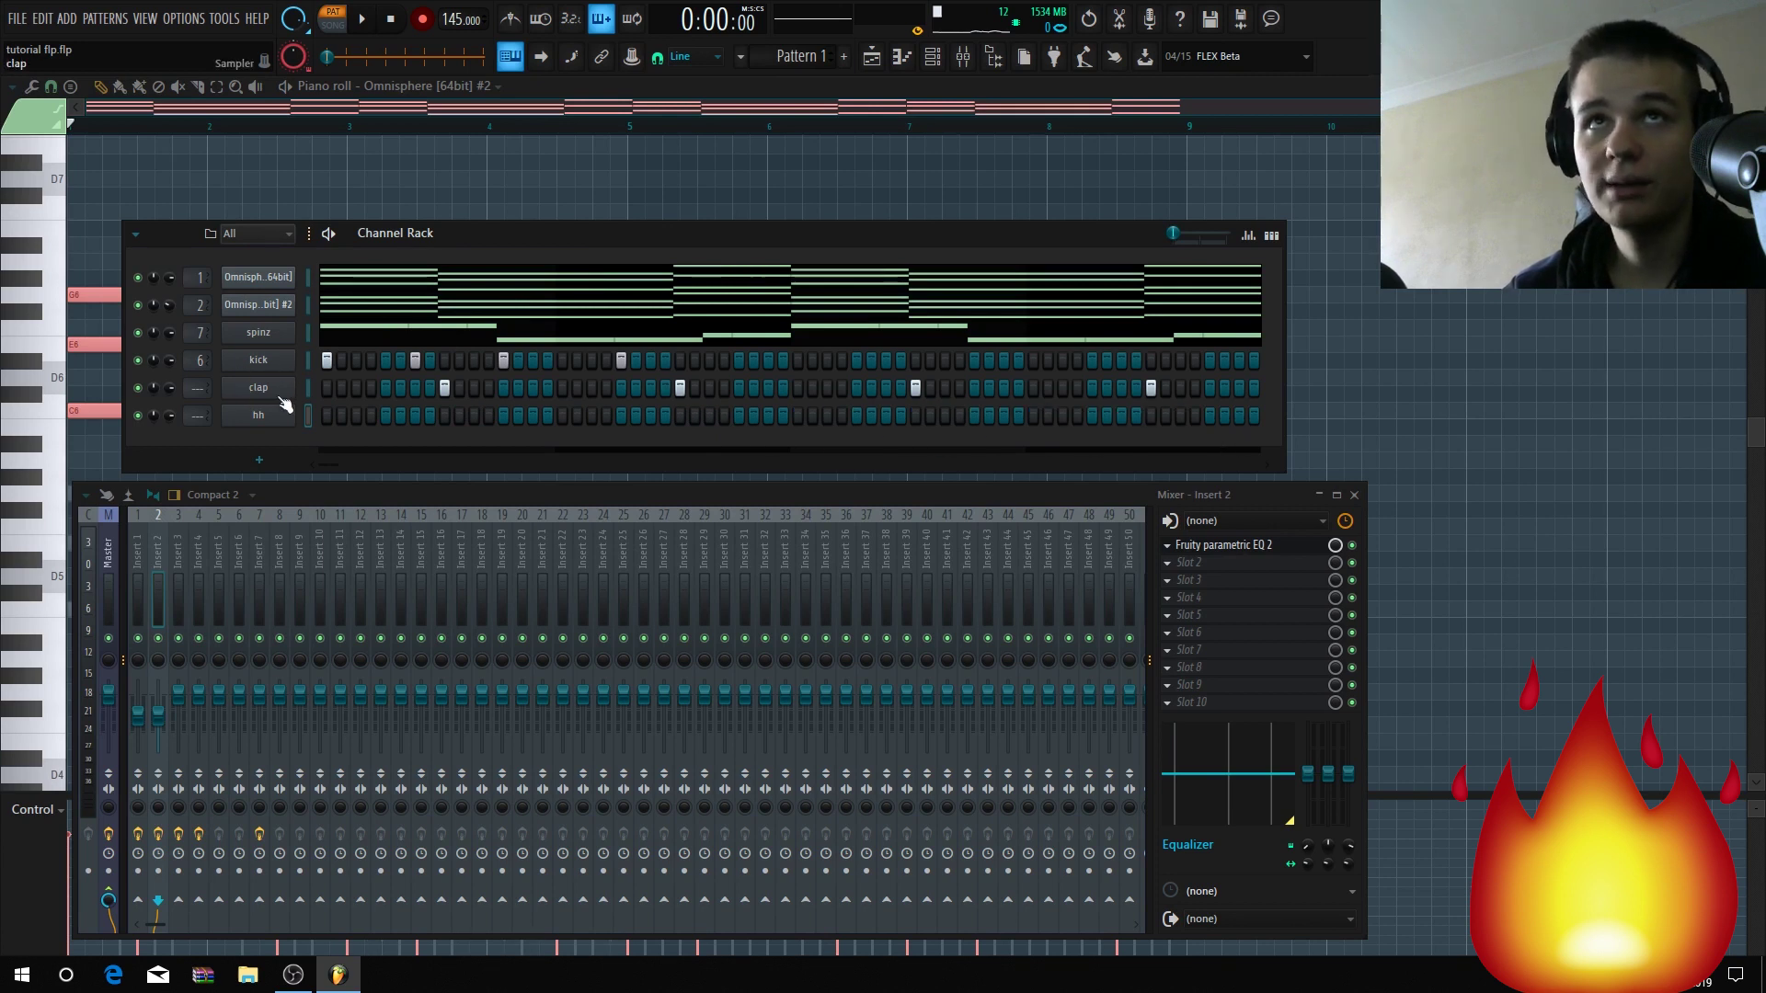
pyautogui.moveTo(309, 390); pyautogui.dragTo(834, 397)
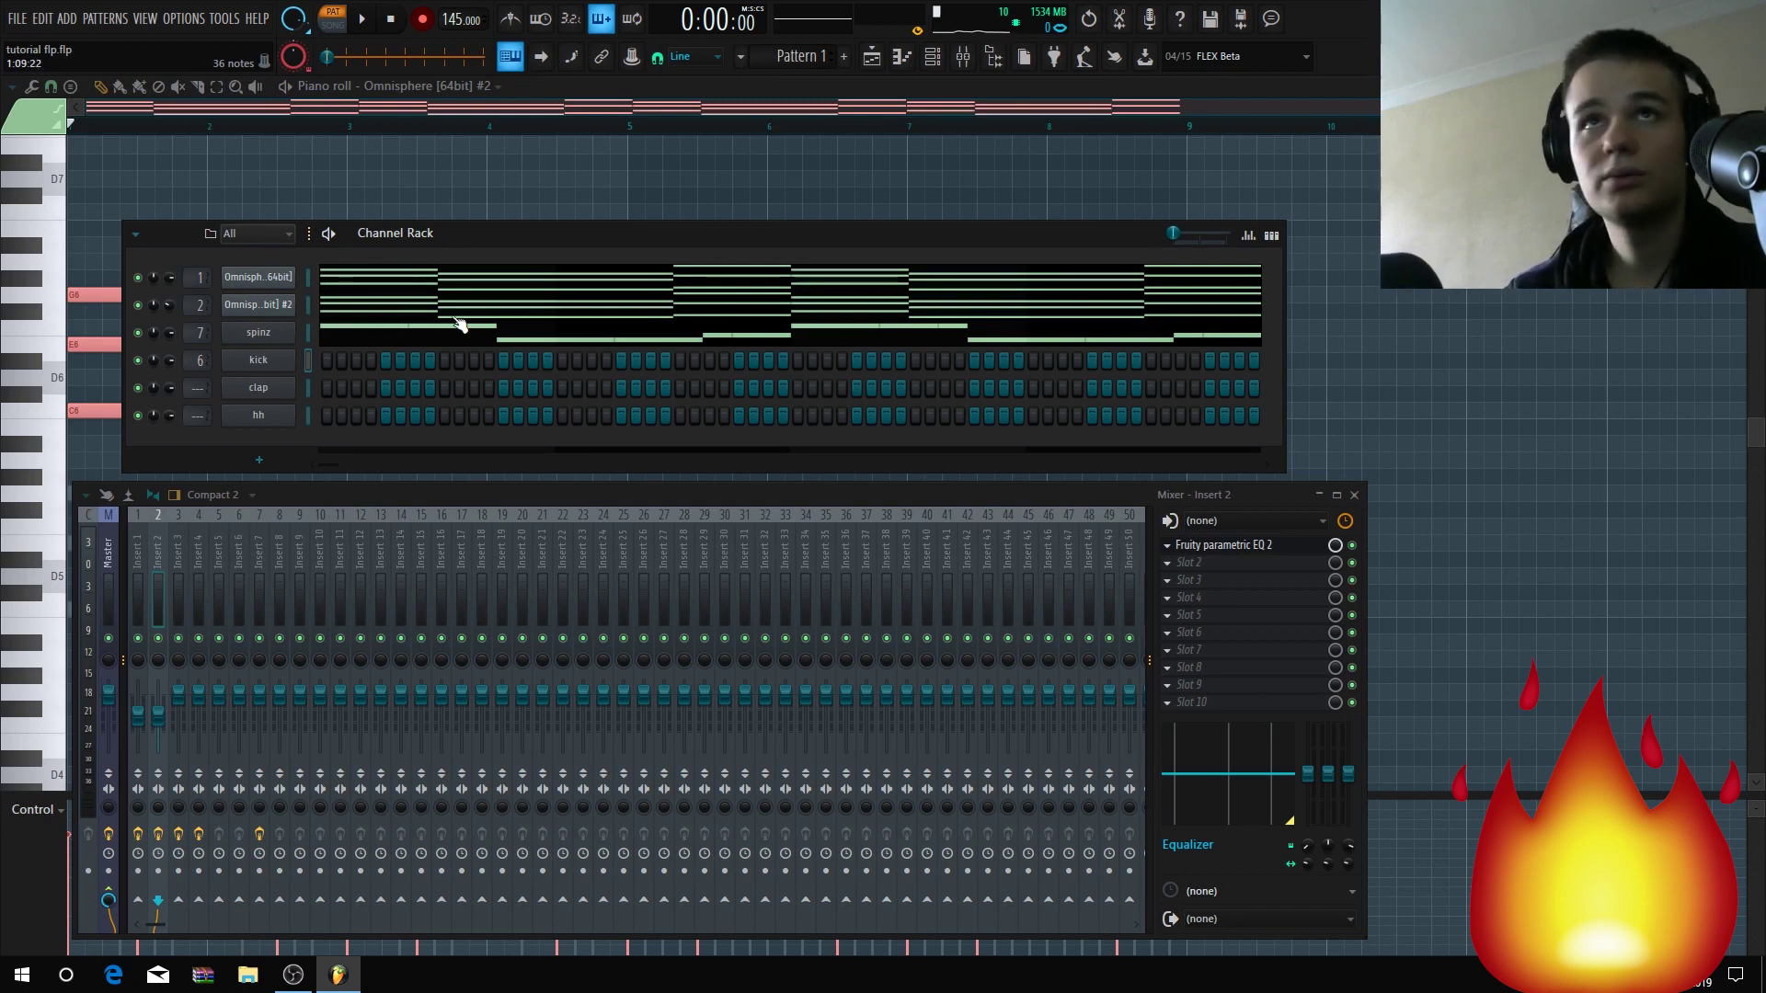
pyautogui.rightClick(287, 331)
# Open the spinz notes in the piano roll and bring back the Channel Rack and Mixer.
pyautogui.click(335, 339)
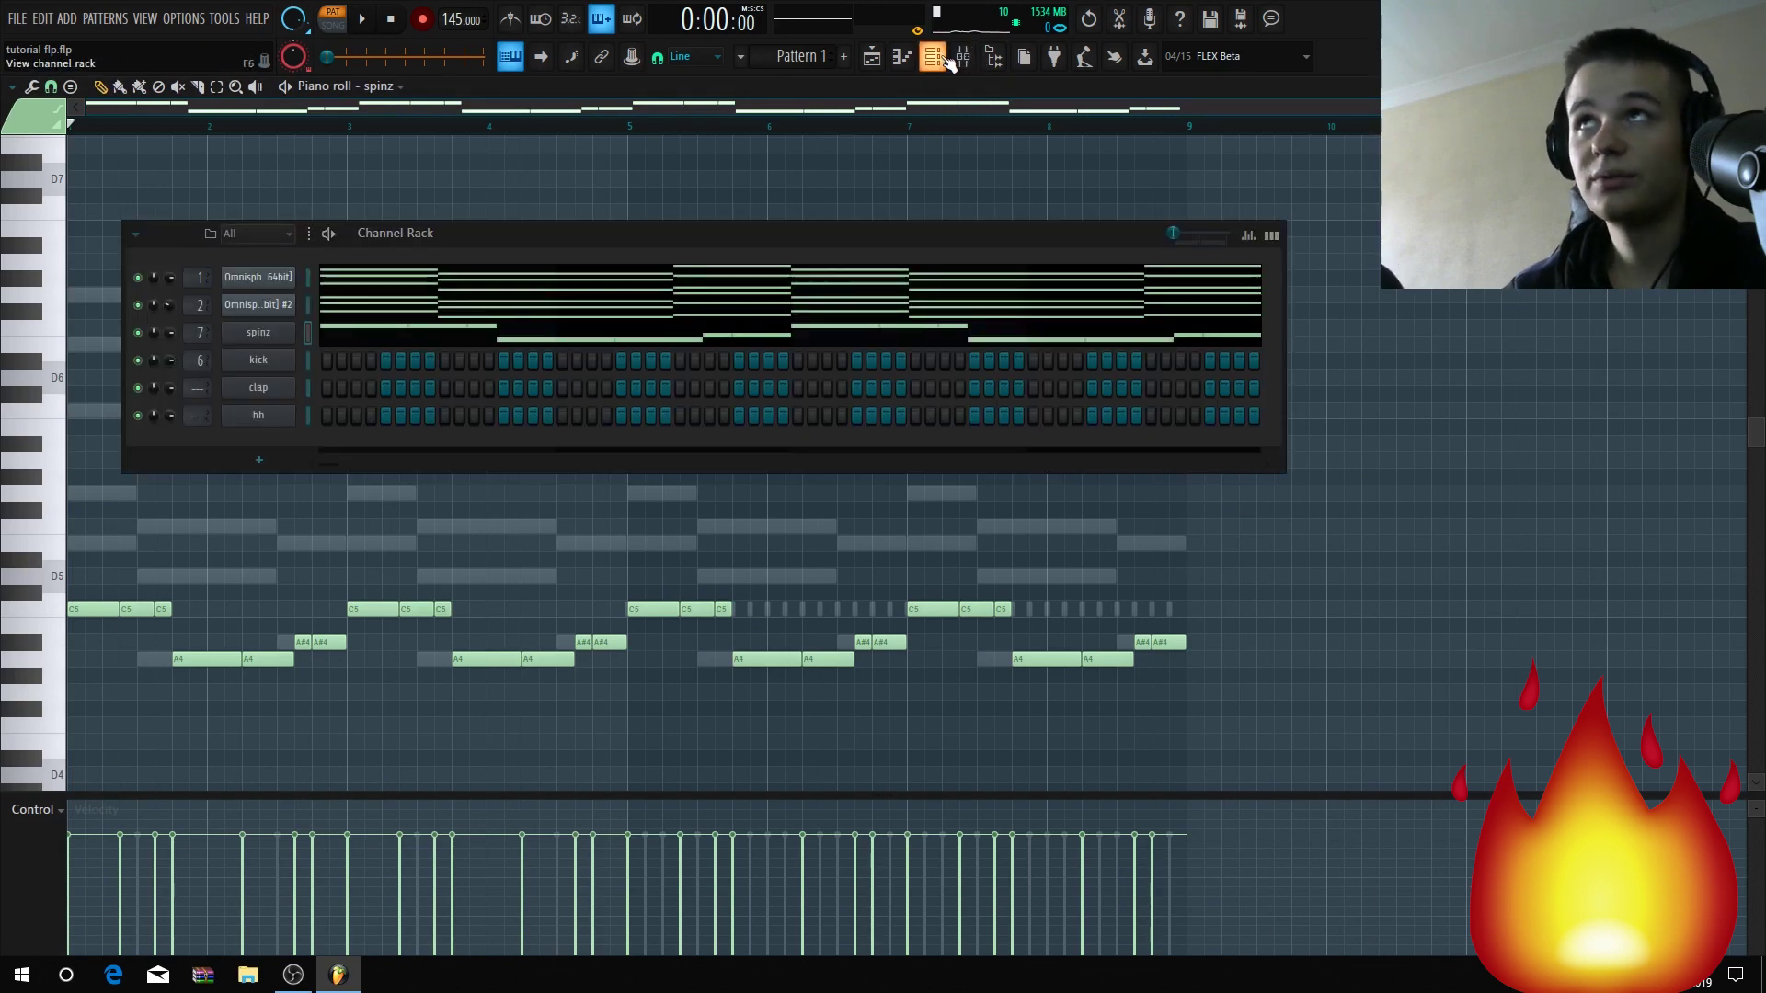
pyautogui.click(936, 55)
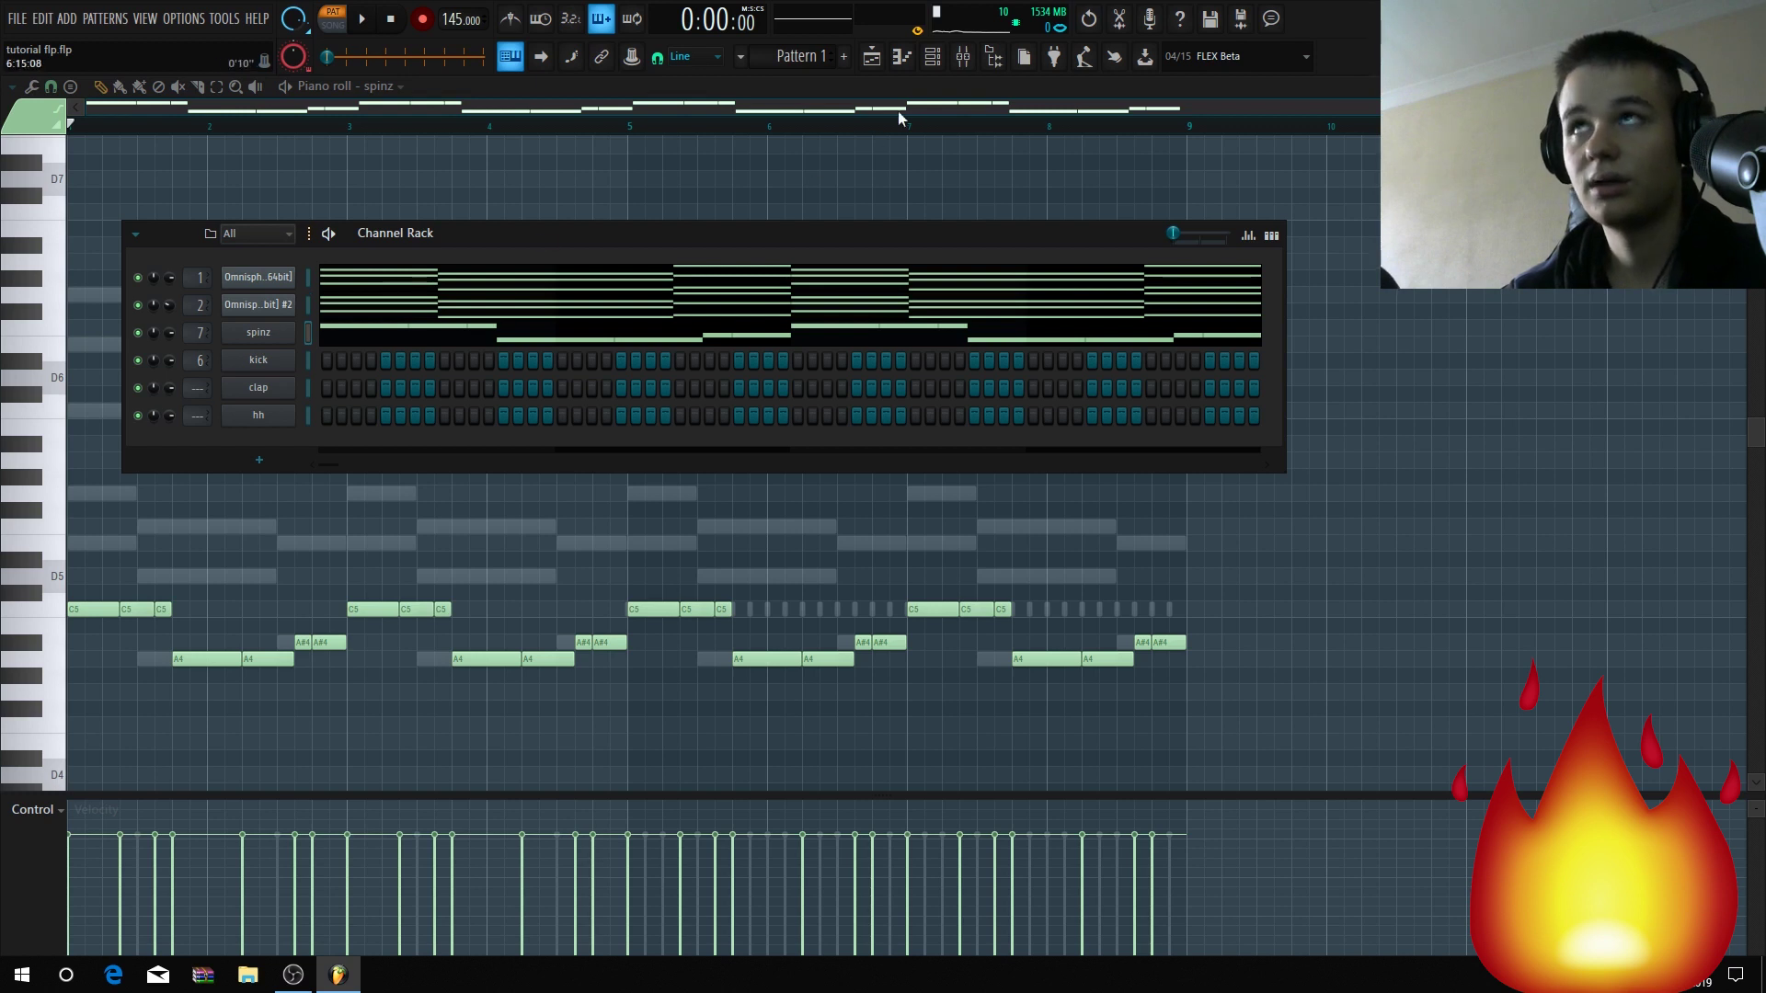
pyautogui.click(963, 58)
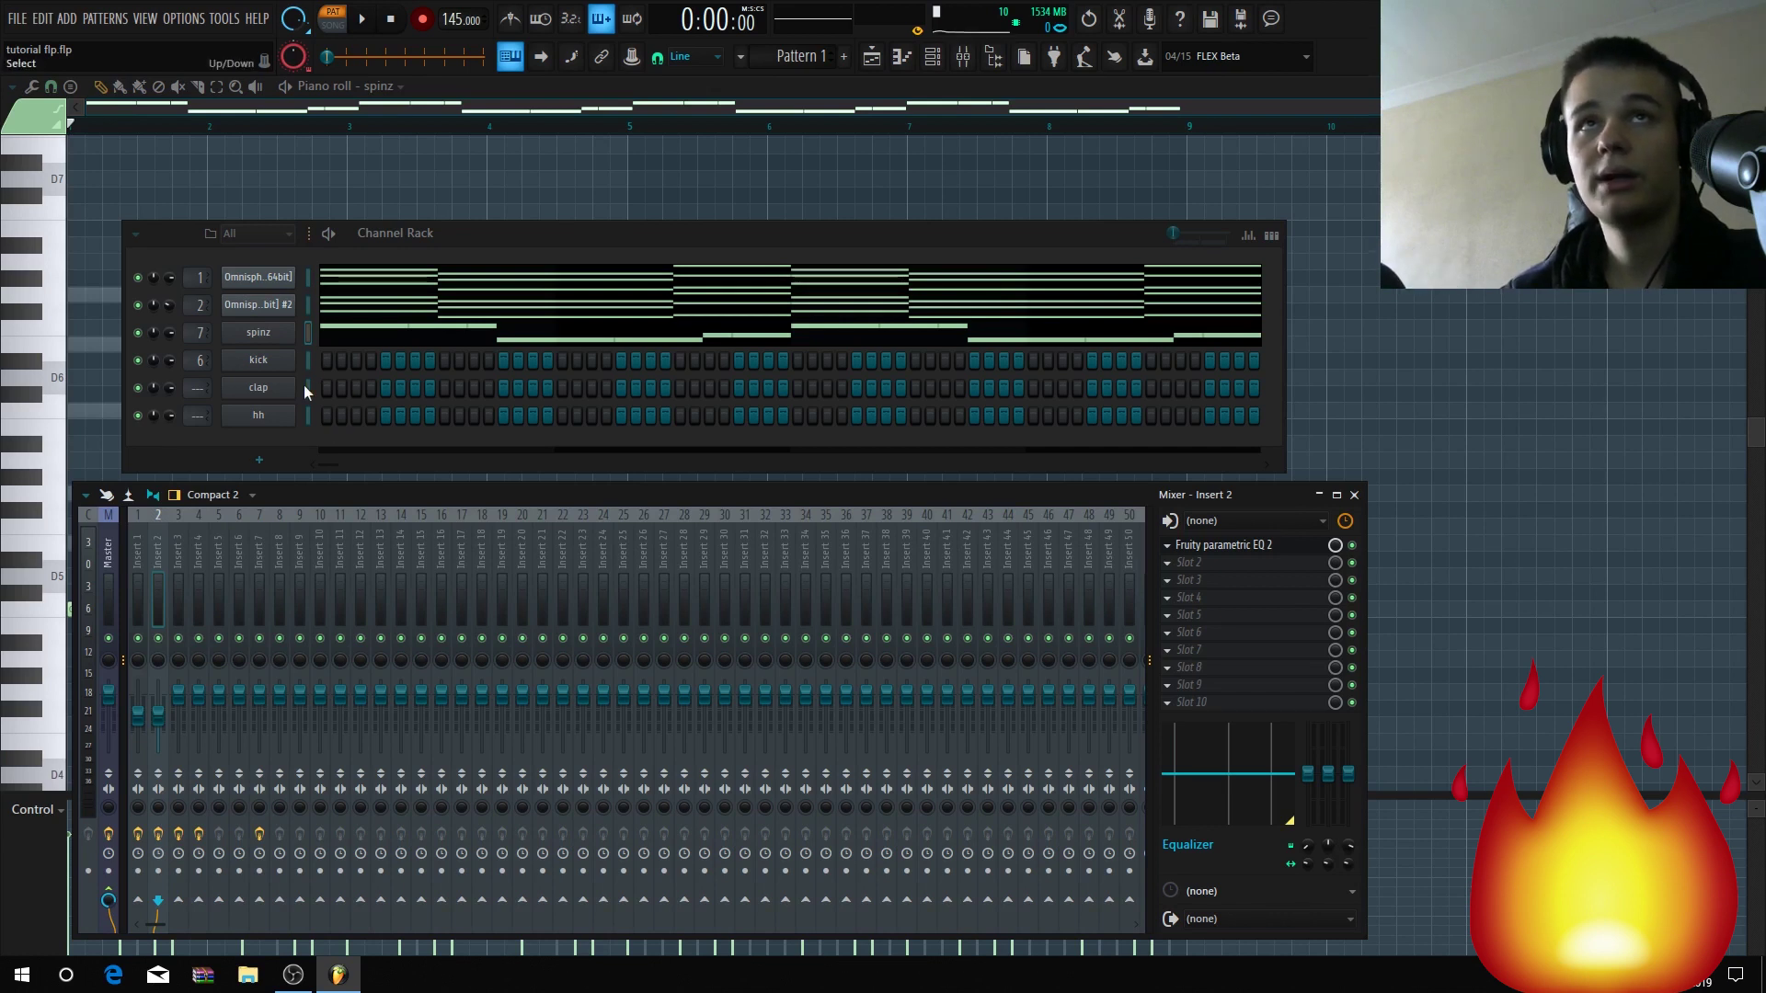
pyautogui.click(288, 306)
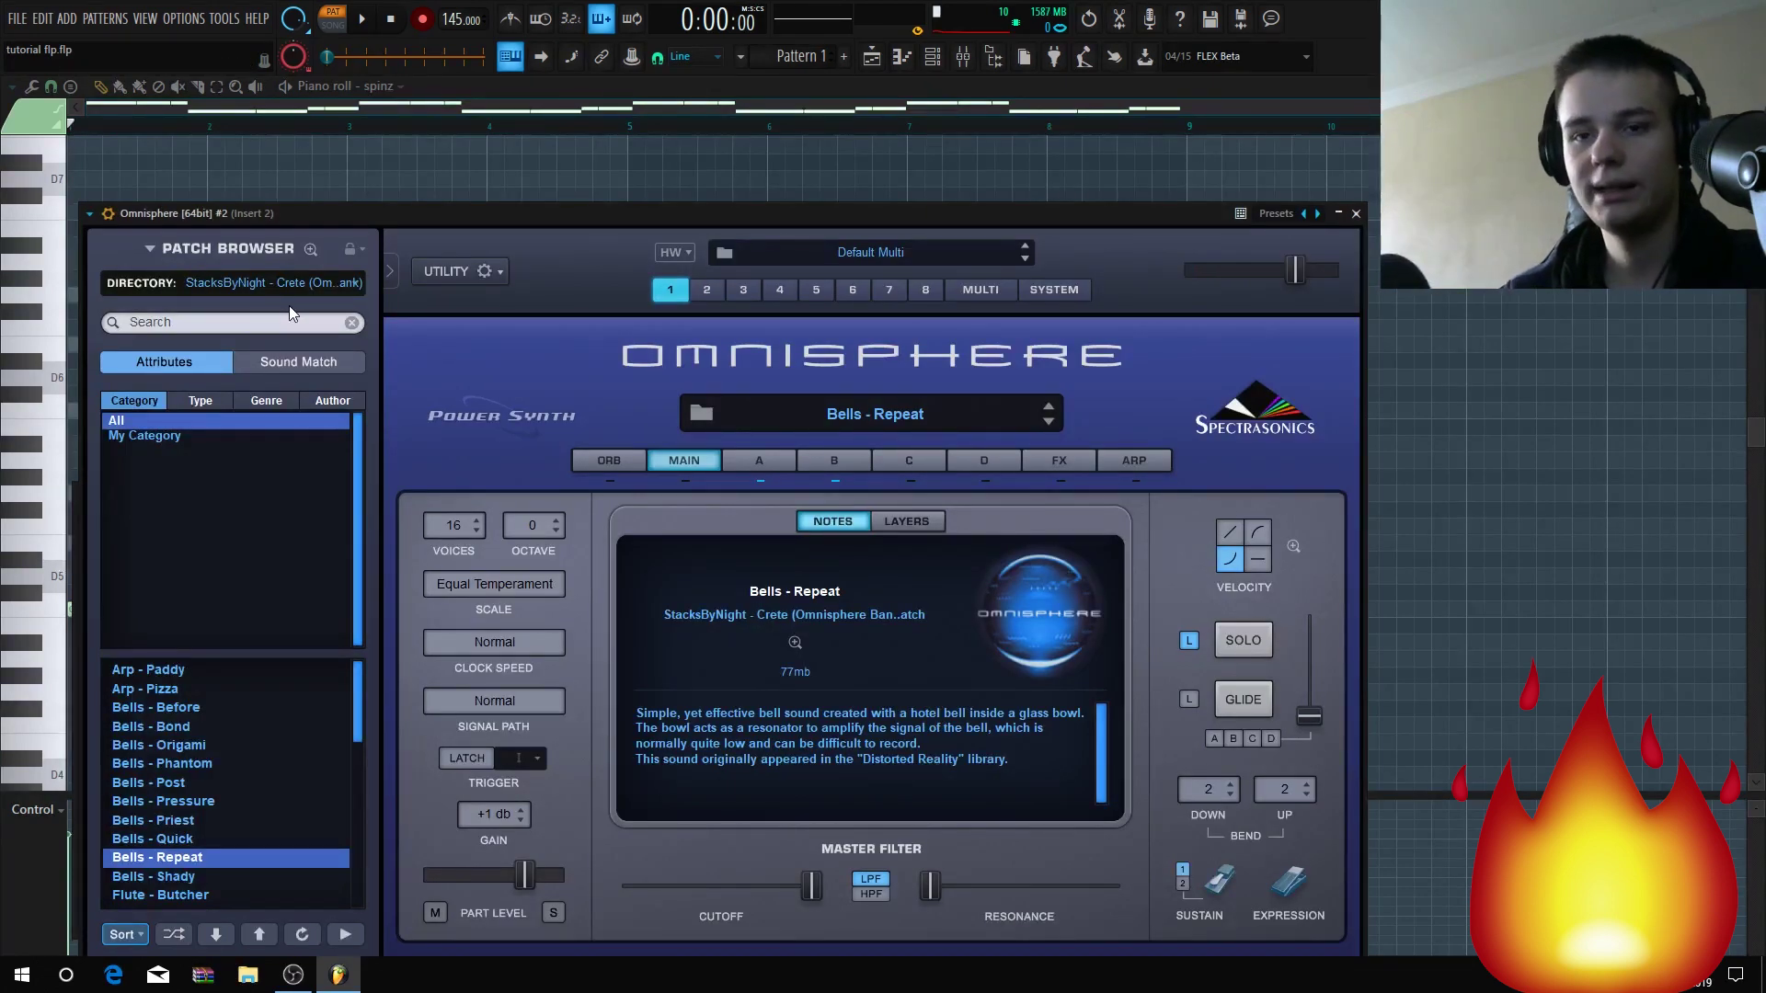
pyautogui.click(1355, 213)
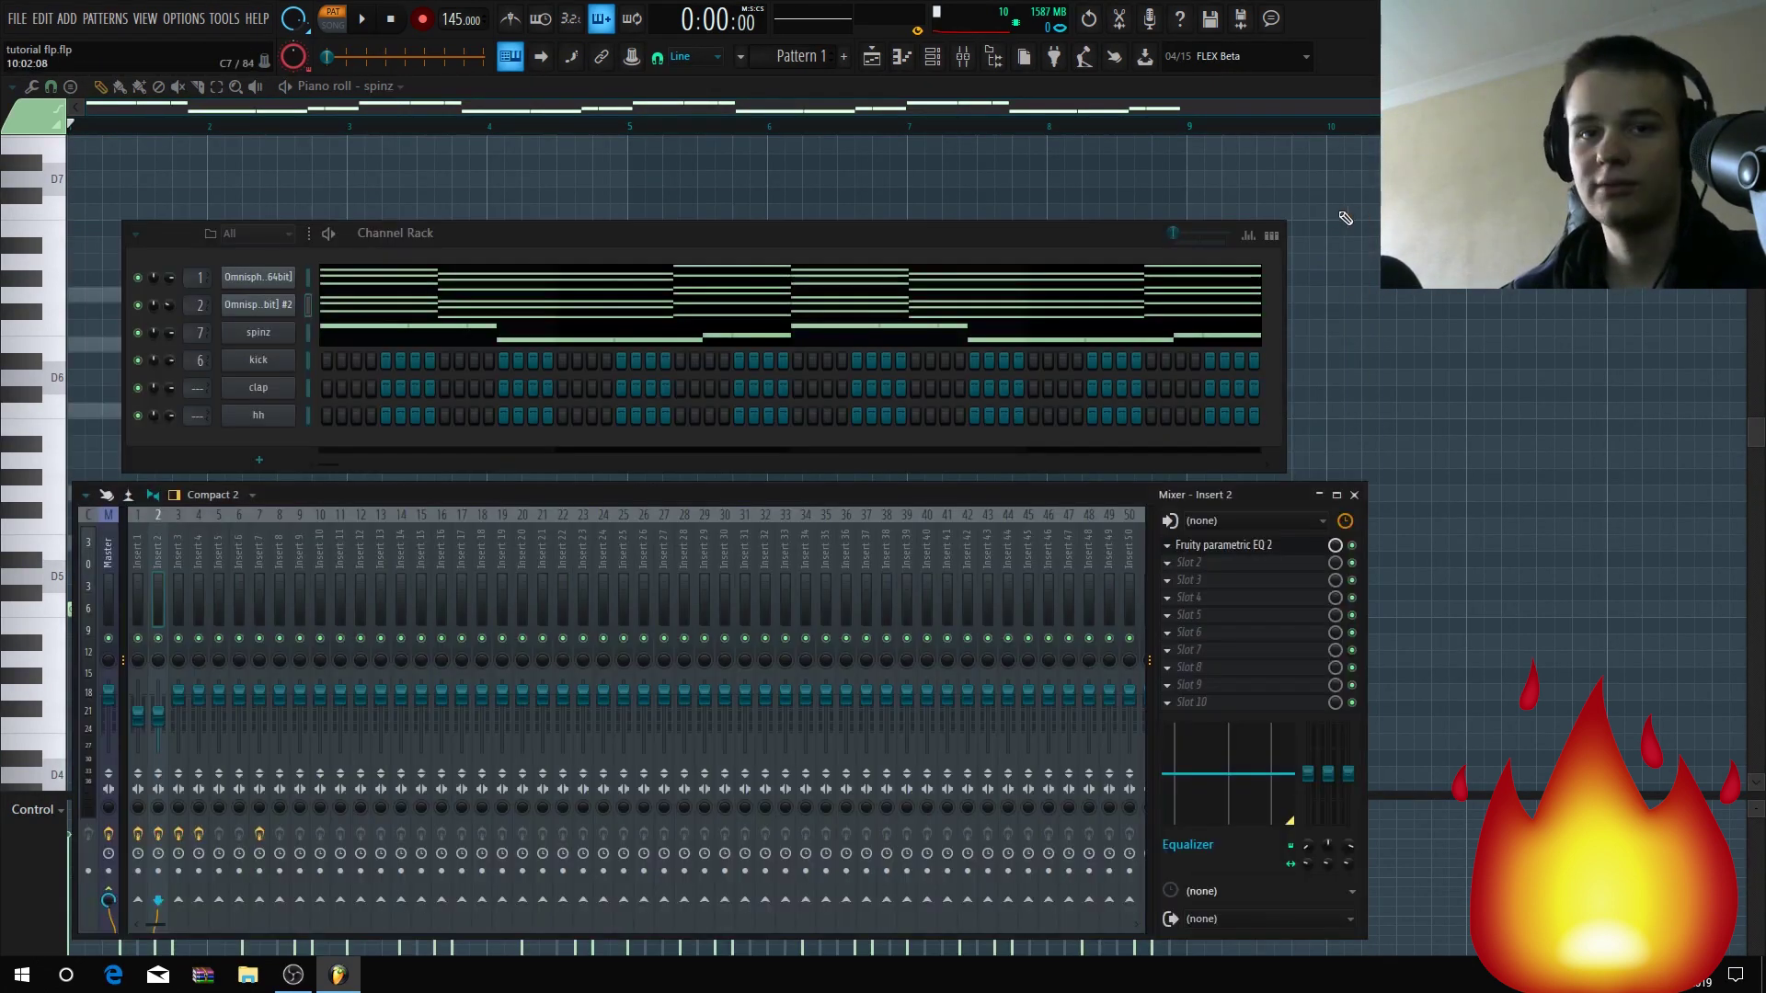